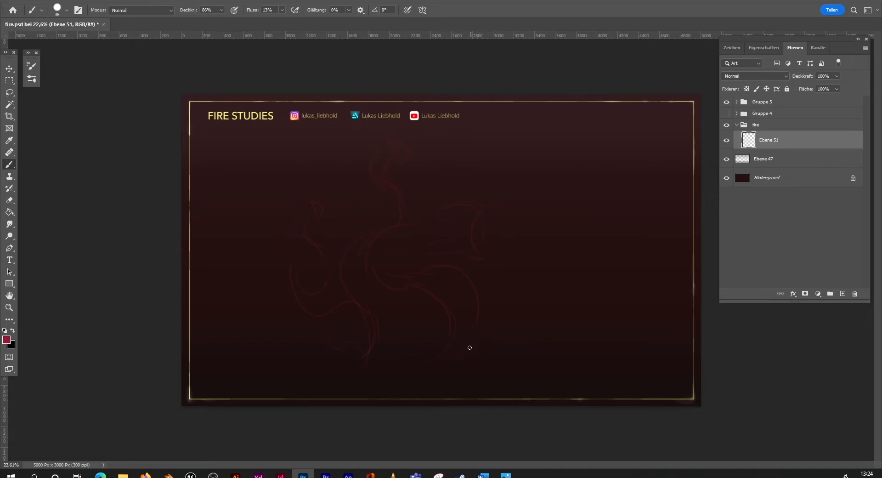
# Step: Finish the red flame sketch with a stroke on its lower right side and shift the whole sketch slightly right
pyautogui.moveTo(498, 295); pyautogui.dragTo(510, 366)
pyautogui.click(10, 68)
pyautogui.moveTo(463, 320); pyautogui.dragTo(484, 320)
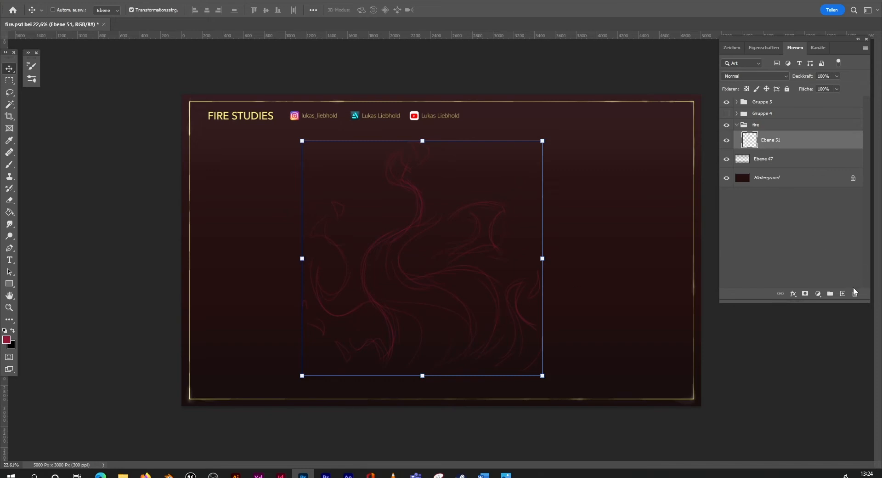
# Step: On a new layer above the sketch, lasso the outline of the main flame body with its tongues
pyautogui.click(843, 293)
pyautogui.click(9, 93)
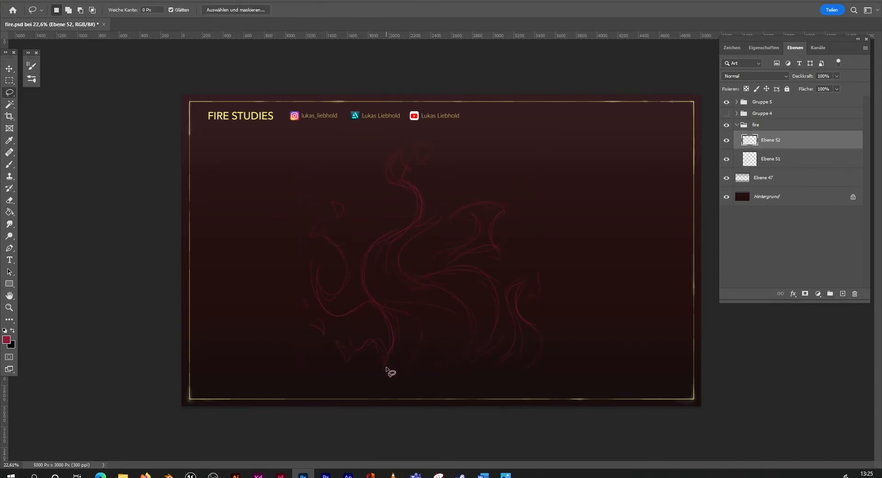
pyautogui.moveTo(386, 371)
pyautogui.mouseDown()
pyautogui.moveTo(393, 355)
pyautogui.moveTo(385, 309)
pyautogui.moveTo(367, 301)
pyautogui.moveTo(342, 310)
pyautogui.moveTo(311, 256)
pyautogui.moveTo(337, 288)
pyautogui.moveTo(317, 215)
pyautogui.moveTo(320, 225)
pyautogui.moveTo(343, 227)
pyautogui.moveTo(345, 279)
pyautogui.moveTo(356, 286)
pyautogui.moveTo(364, 257)
pyautogui.moveTo(404, 227)
pyautogui.moveTo(392, 149)
pyautogui.mouseUp()
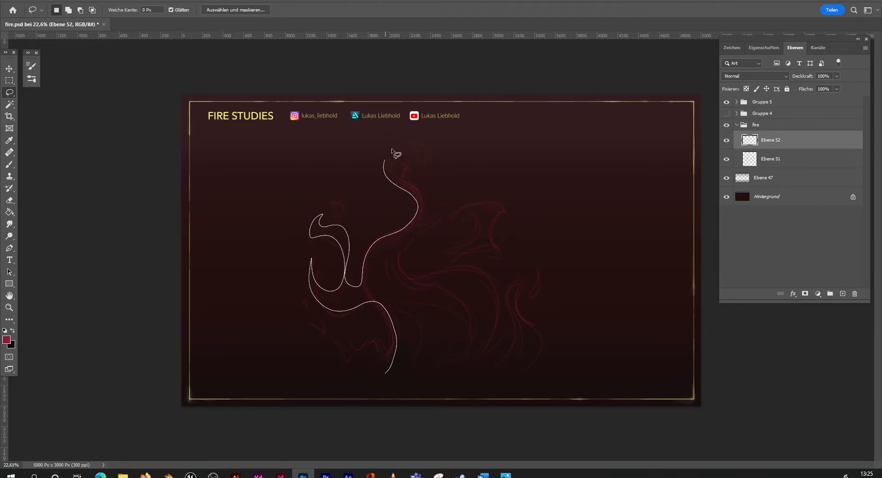
pyautogui.moveTo(415, 192)
pyautogui.mouseDown()
pyautogui.moveTo(407, 230)
pyautogui.moveTo(437, 207)
pyautogui.moveTo(399, 255)
pyautogui.moveTo(404, 275)
pyautogui.moveTo(483, 266)
pyautogui.moveTo(505, 298)
pyautogui.moveTo(524, 280)
pyautogui.moveTo(515, 305)
pyautogui.moveTo(542, 329)
pyautogui.moveTo(545, 347)
pyautogui.moveTo(498, 376)
pyautogui.moveTo(500, 360)
pyautogui.moveTo(401, 378)
pyautogui.moveTo(405, 363)
pyautogui.moveTo(387, 376)
pyautogui.mouseUp()
# Step: Fill the main flame selection with dark orange #a94417 and deselect it
pyautogui.click(10, 212)
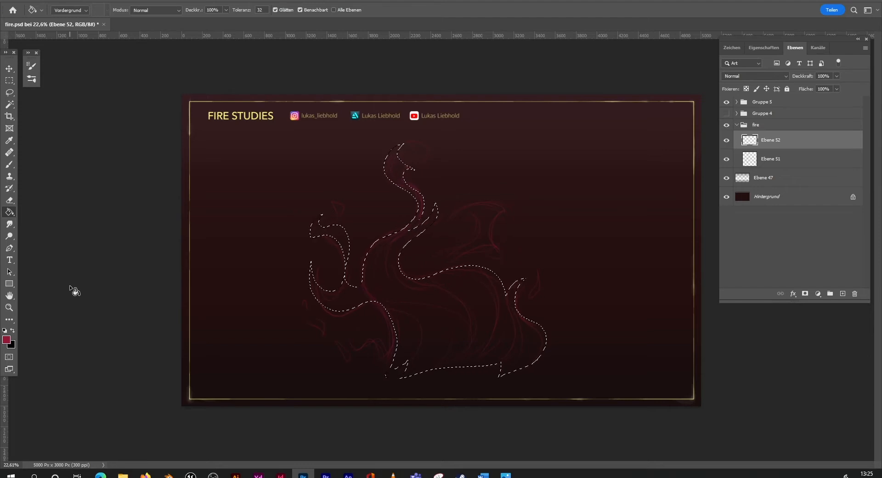
pyautogui.click(6, 339)
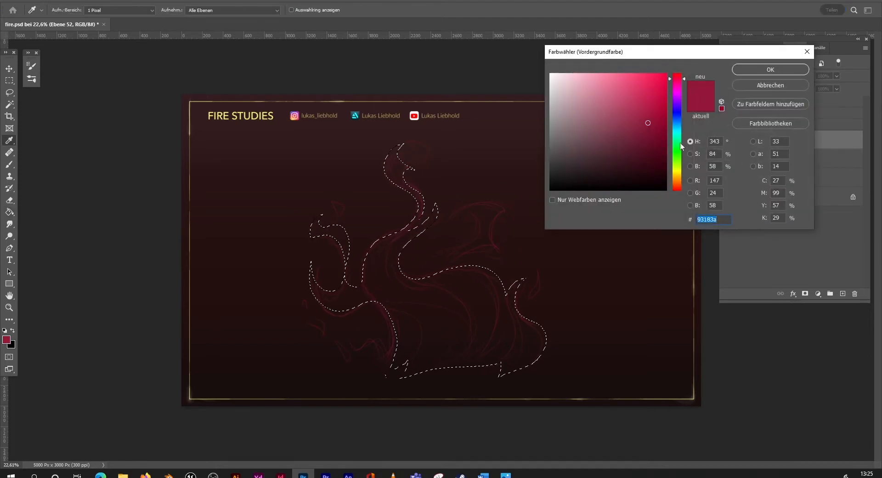
pyautogui.moveTo(681, 147); pyautogui.dragTo(680, 190)
pyautogui.moveTo(648, 123); pyautogui.dragTo(646, 103)
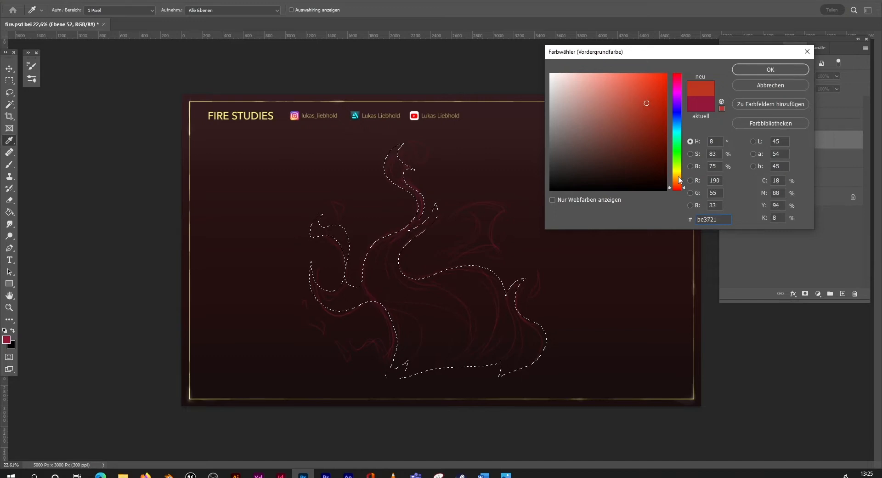
pyautogui.moveTo(677, 187); pyautogui.dragTo(678, 184)
pyautogui.moveTo(664, 128); pyautogui.dragTo(642, 129)
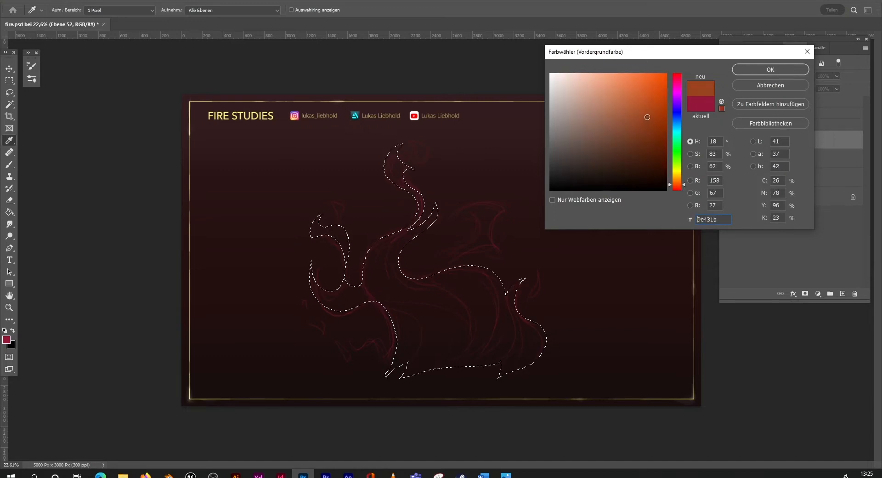
pyautogui.click(770, 70)
pyautogui.hotkey('alt', 'BackSpace')
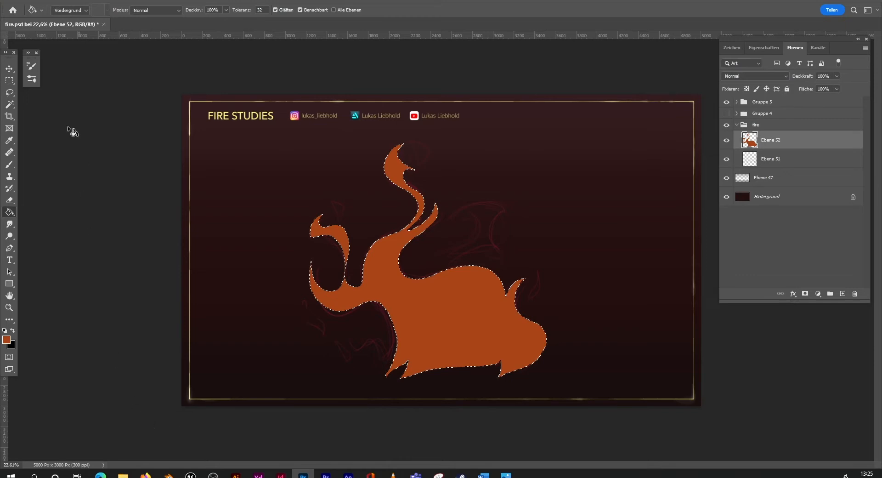
pyautogui.press('l')
pyautogui.hotkey('ctrl', 'd')
# Step: On another new layer, lasso a small curved flame at the lower left of the fire and fill it with the same dark orange
pyautogui.click(843, 293)
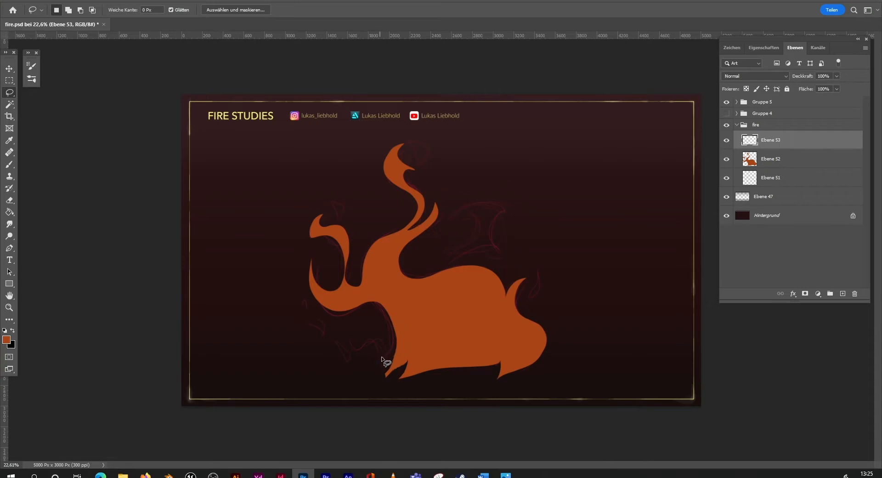
pyautogui.moveTo(384, 365)
pyautogui.mouseDown()
pyautogui.moveTo(374, 330)
pyautogui.moveTo(338, 328)
pyautogui.moveTo(372, 348)
pyautogui.moveTo(332, 334)
pyautogui.moveTo(375, 330)
pyautogui.moveTo(337, 333)
pyautogui.moveTo(364, 358)
pyautogui.moveTo(349, 322)
pyautogui.moveTo(335, 329)
pyautogui.moveTo(376, 331)
pyautogui.moveTo(343, 326)
pyautogui.moveTo(365, 335)
pyautogui.moveTo(375, 358)
pyautogui.moveTo(376, 323)
pyautogui.moveTo(335, 323)
pyautogui.moveTo(371, 361)
pyautogui.mouseUp()
pyautogui.hotkey('ctrl', 'd')
pyautogui.hotkey('ctrl', 'd')
pyautogui.hotkey('ctrl', 'd')
pyautogui.hotkey('ctrl', 'd')
pyautogui.hotkey('ctrl', 'd')
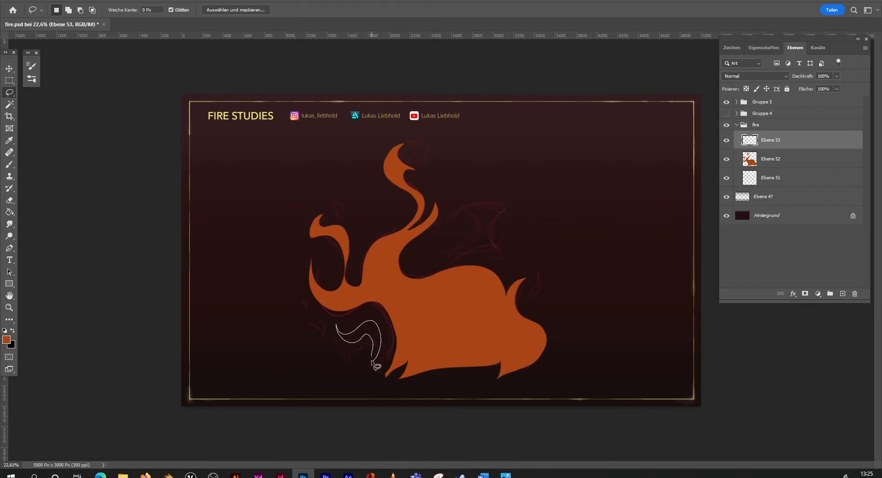
pyautogui.press('g')
pyautogui.click(367, 338)
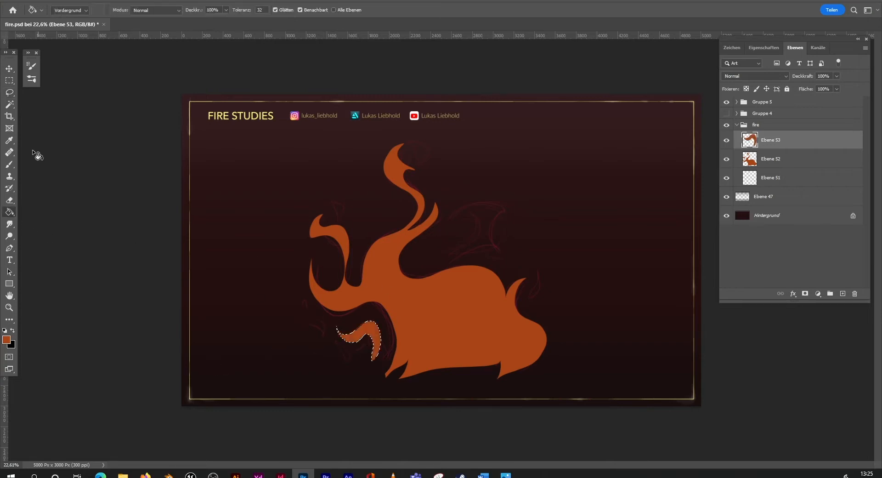
# Step: Lasso the detached sparks and the large separate flame around the fire, fill them with the same dark orange and deselect
pyautogui.press('l')
pyautogui.moveTo(340, 218); pyautogui.dragTo(338, 216)
pyautogui.press('shift')
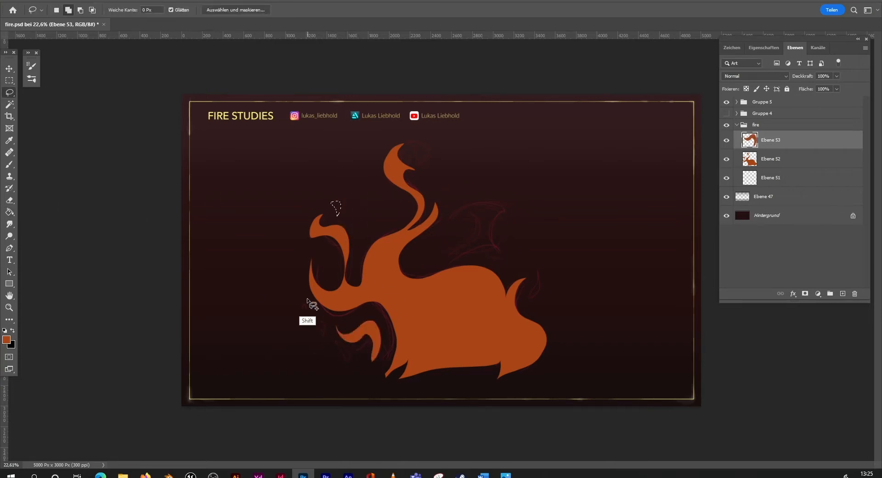
pyautogui.moveTo(306, 305); pyautogui.dragTo(307, 304)
pyautogui.moveTo(415, 157)
pyautogui.mouseDown()
pyautogui.moveTo(412, 139)
pyautogui.moveTo(416, 158)
pyautogui.mouseUp()
pyautogui.moveTo(436, 260)
pyautogui.mouseDown()
pyautogui.moveTo(467, 224)
pyautogui.moveTo(451, 210)
pyautogui.moveTo(521, 214)
pyautogui.moveTo(487, 233)
pyautogui.moveTo(488, 244)
pyautogui.moveTo(455, 259)
pyautogui.mouseUp()
pyautogui.moveTo(535, 263); pyautogui.dragTo(532, 289)
pyautogui.click(10, 212)
pyautogui.click(475, 218)
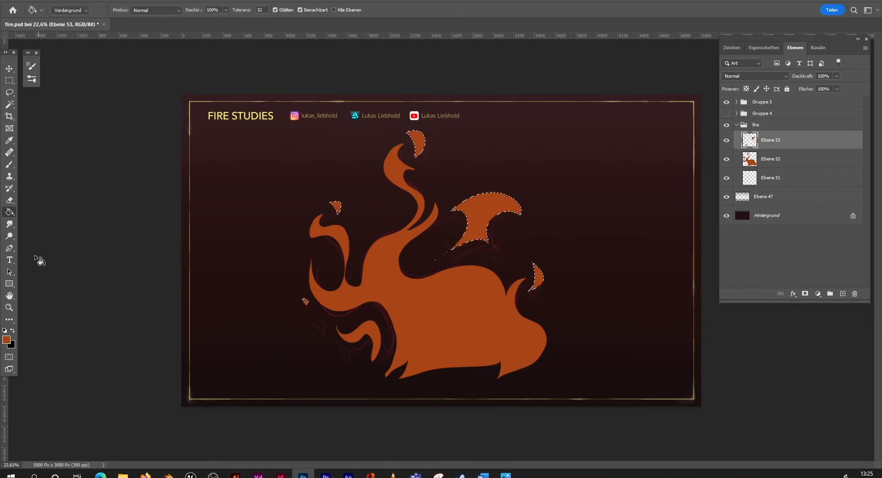
pyautogui.click(10, 95)
pyautogui.click(64, 183)
pyautogui.click(9, 200)
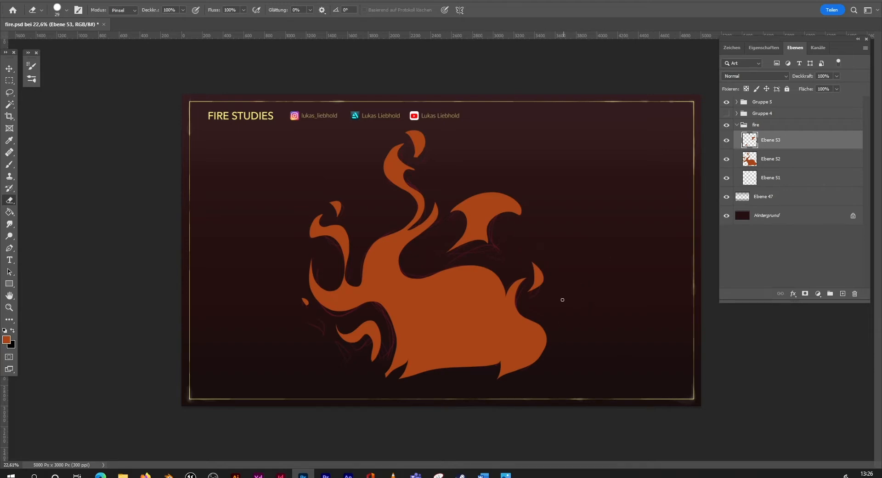
# Step: Merge the layers Ebene 53 and Ebene 52 into one flame layer
pyautogui.keyDown('ctrl'); pyautogui.click(780, 159); pyautogui.keyUp('ctrl')
pyautogui.rightClick(794, 161)
pyautogui.click(720, 352)
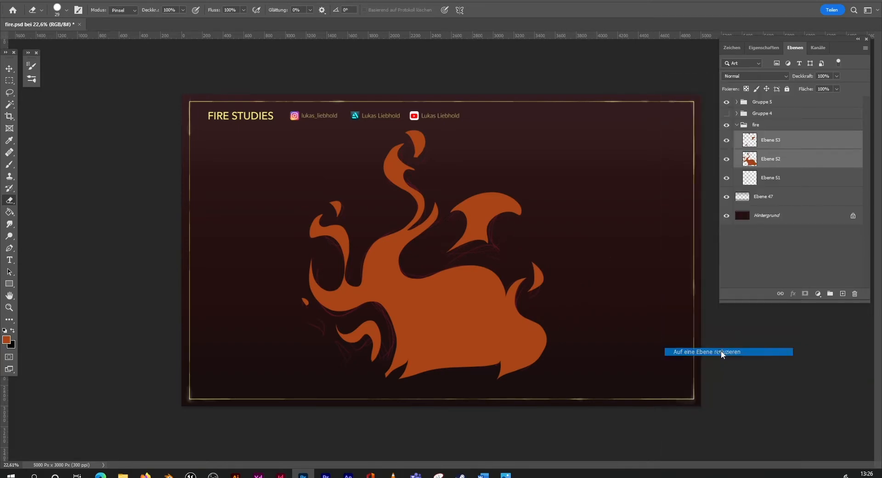
# Step: Hide the sketch layer Ebene 51 and shift the merged flame slightly left and down
pyautogui.click(774, 176)
pyautogui.click(782, 160)
pyautogui.click(726, 160)
pyautogui.click(777, 141)
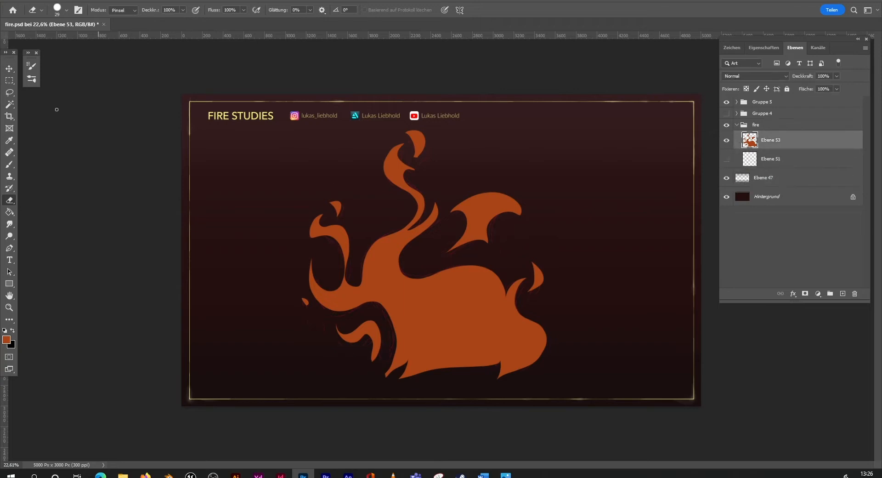
pyautogui.press('v')
pyautogui.moveTo(489, 313)
pyautogui.mouseDown()
pyautogui.moveTo(475, 324)
pyautogui.moveTo(480, 317)
pyautogui.mouseUp()
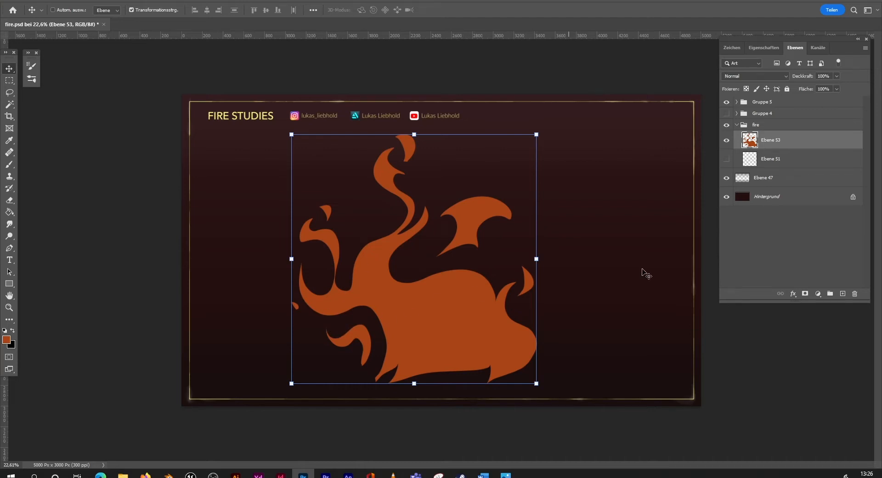
# Step: On a new layer, lasso curved highlight areas inside the main flame, its tongues and the larger detached flames
pyautogui.click(841, 295)
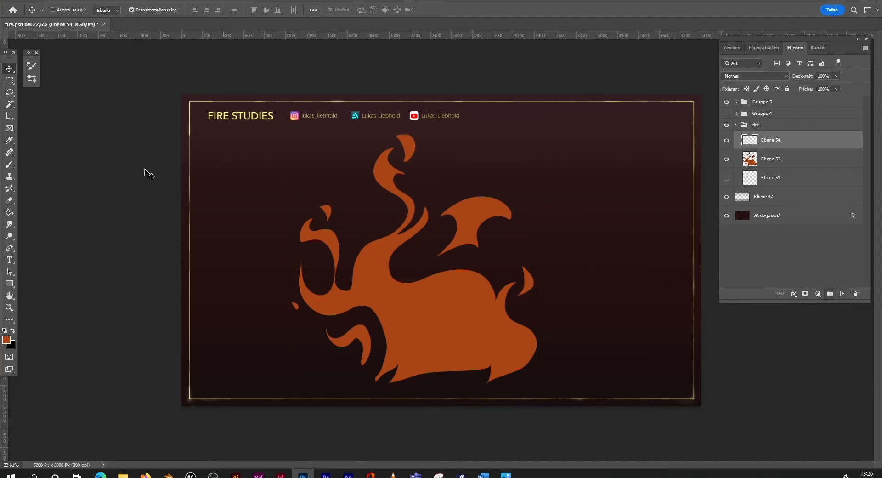
pyautogui.click(9, 92)
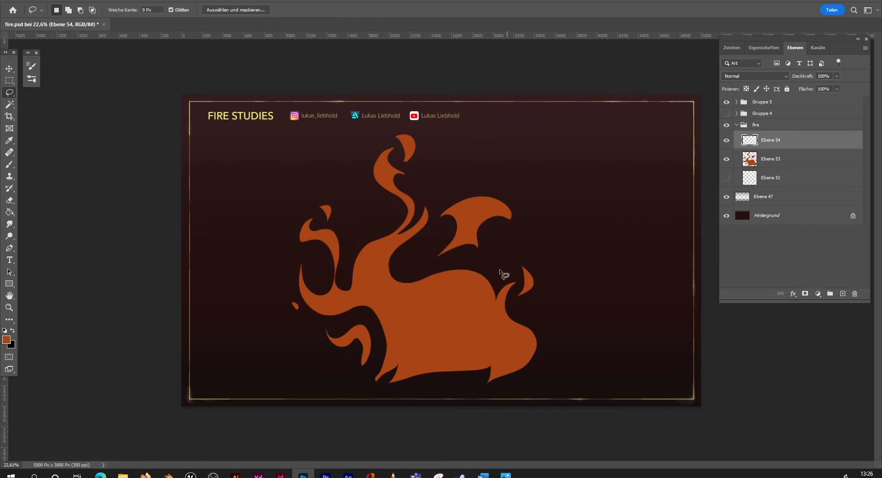
pyautogui.moveTo(404, 369)
pyautogui.mouseDown()
pyautogui.moveTo(412, 317)
pyautogui.moveTo(368, 277)
pyautogui.moveTo(438, 297)
pyautogui.moveTo(457, 342)
pyautogui.moveTo(404, 369)
pyautogui.mouseUp()
pyautogui.moveTo(340, 302)
pyautogui.mouseDown()
pyautogui.moveTo(399, 295)
pyautogui.moveTo(322, 231)
pyautogui.moveTo(342, 243)
pyautogui.mouseUp()
pyautogui.moveTo(391, 158)
pyautogui.mouseDown()
pyautogui.moveTo(385, 150)
pyautogui.moveTo(382, 176)
pyautogui.moveTo(387, 159)
pyautogui.mouseUp()
pyautogui.moveTo(457, 244)
pyautogui.mouseDown()
pyautogui.moveTo(458, 208)
pyautogui.moveTo(493, 203)
pyautogui.moveTo(461, 234)
pyautogui.mouseUp()
pyautogui.moveTo(436, 366)
pyautogui.mouseDown()
pyautogui.moveTo(501, 328)
pyautogui.moveTo(463, 281)
pyautogui.moveTo(428, 296)
pyautogui.moveTo(471, 341)
pyautogui.moveTo(485, 332)
pyautogui.moveTo(437, 288)
pyautogui.moveTo(477, 308)
pyautogui.moveTo(443, 354)
pyautogui.mouseUp()
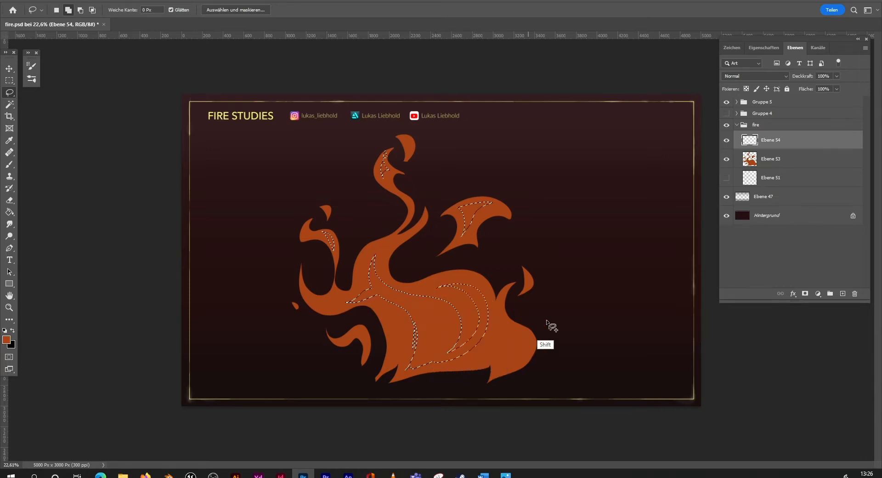
pyautogui.moveTo(494, 380)
pyautogui.mouseDown()
pyautogui.moveTo(493, 317)
pyautogui.moveTo(502, 341)
pyautogui.moveTo(493, 380)
pyautogui.mouseUp()
pyautogui.moveTo(363, 365)
pyautogui.mouseDown()
pyautogui.moveTo(353, 335)
pyautogui.moveTo(363, 365)
pyautogui.mouseUp()
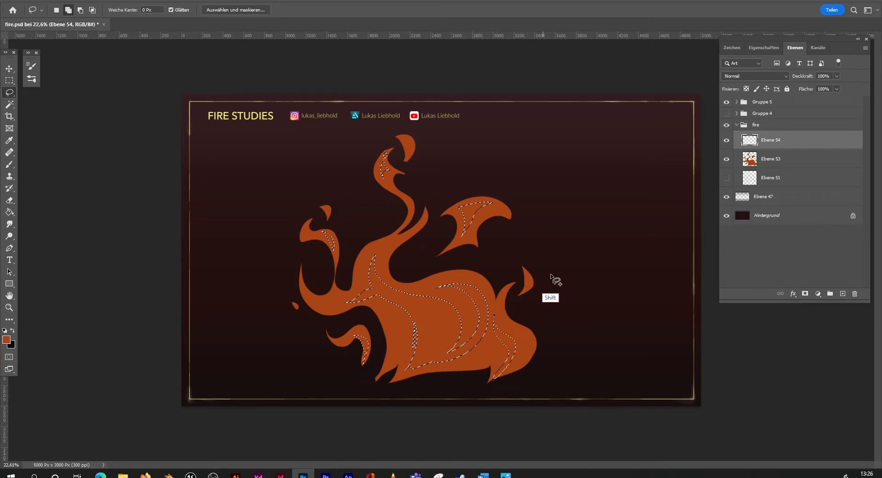
pyautogui.moveTo(382, 255)
pyautogui.mouseDown()
pyautogui.moveTo(413, 227)
pyautogui.moveTo(388, 271)
pyautogui.mouseUp()
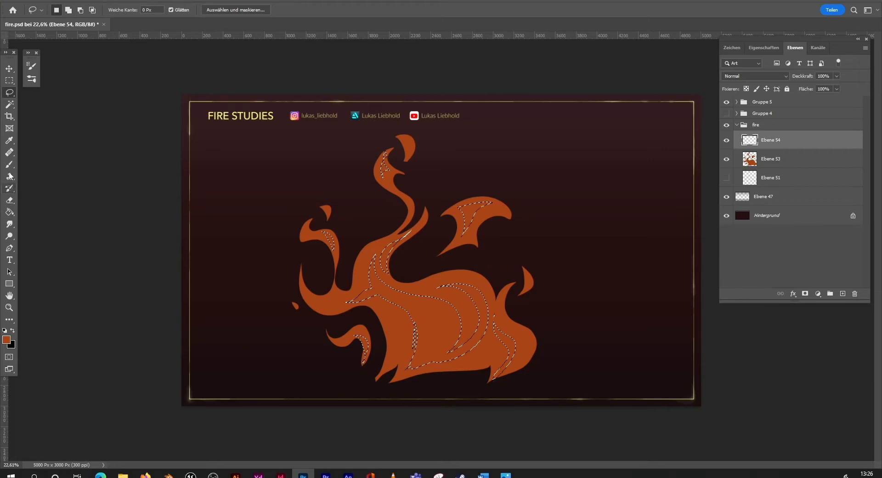
# Step: Fill the highlight selection with bright orange #e1791c, deselect it and merge the highlight layer with the flame layer below
pyautogui.click(6, 339)
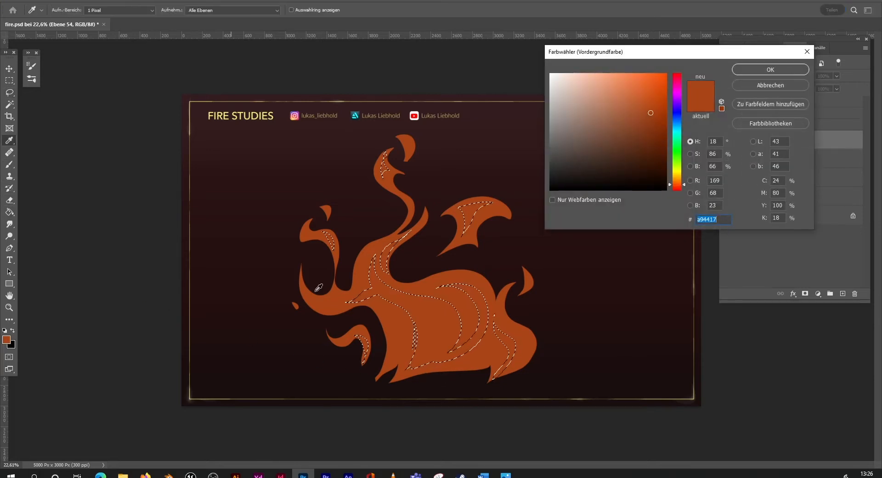
pyautogui.click(677, 181)
pyautogui.moveTo(646, 96); pyautogui.dragTo(652, 87)
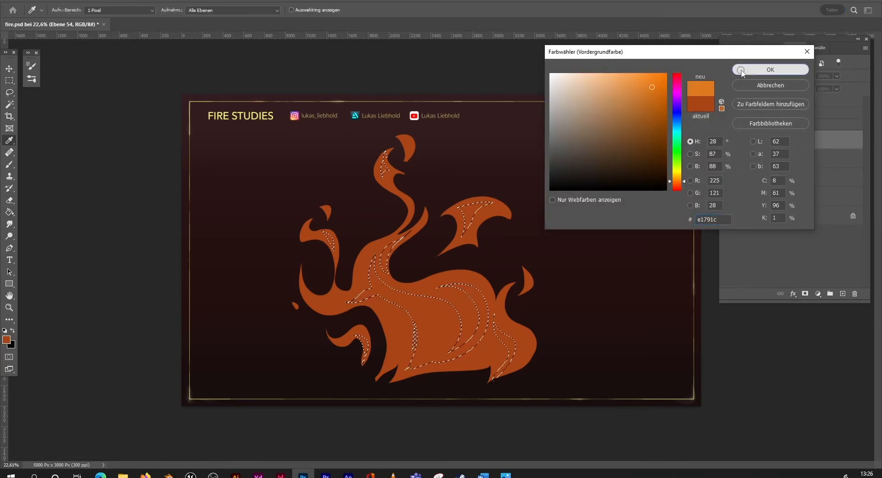
pyautogui.click(741, 70)
pyautogui.click(430, 317)
pyautogui.click(12, 92)
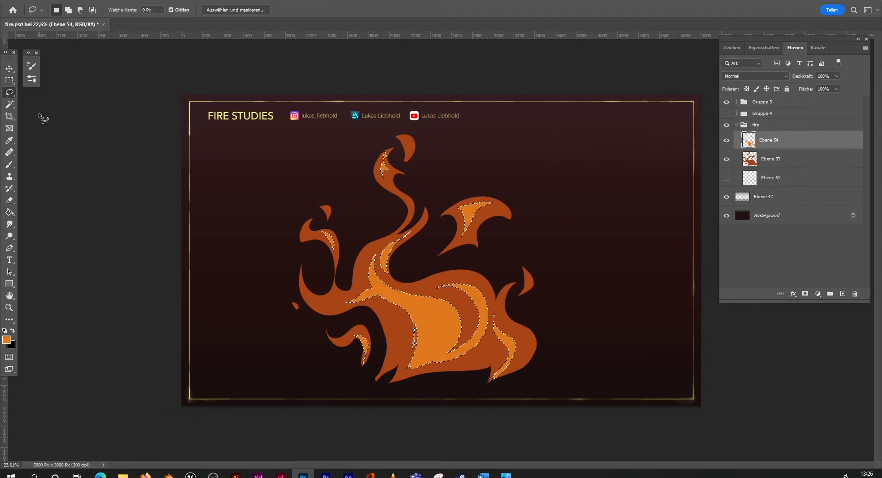
pyautogui.hotkey('ctrl', 'd')
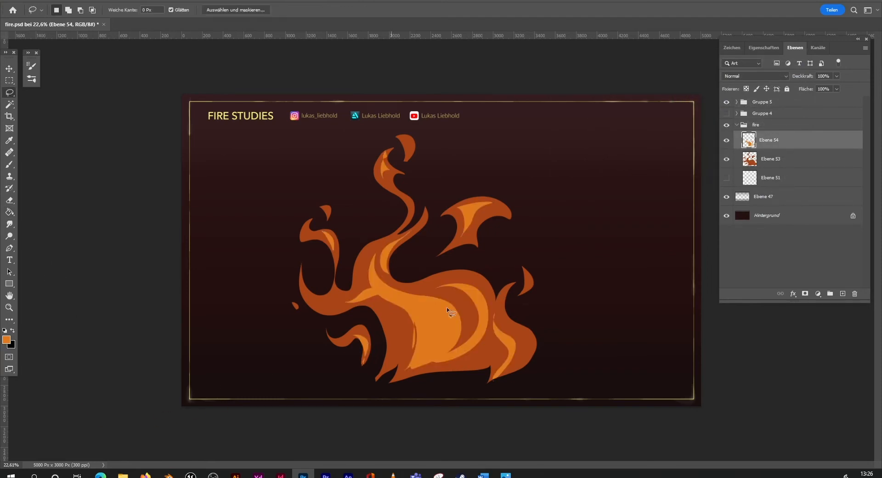
pyautogui.rightClick(794, 140)
pyautogui.click(754, 353)
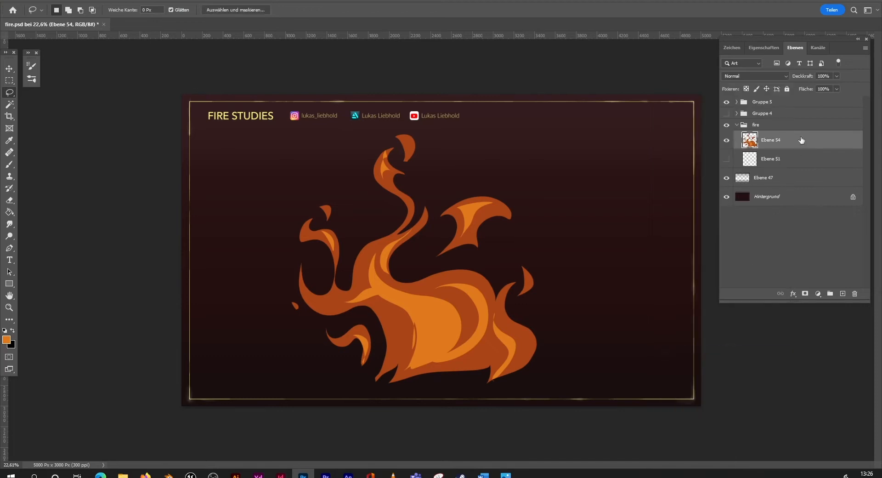
# Step: Duplicate the merged flame layer as Ebene 54 Kopie and hide the original Ebene 54
pyautogui.rightClick(802, 140)
pyautogui.click(716, 132)
pyautogui.click(533, 129)
pyautogui.click(726, 159)
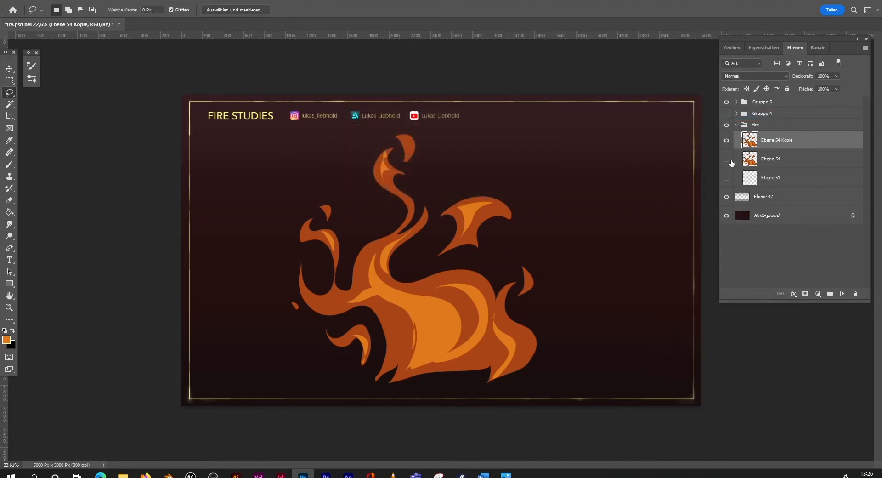
# Step: Scale the flame copy down proportionally to 29.18%, keeping it in the lower left area of the canvas
pyautogui.press('v')
pyautogui.moveTo(538, 133); pyautogui.dragTo(316, 289)
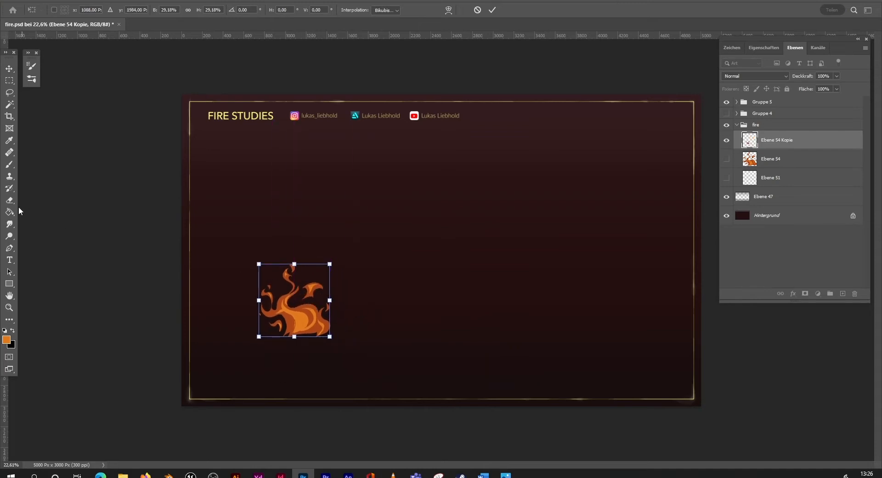
pyautogui.press('Return')
# Step: Smudge the upper tongues and middle of the small flame with the Smudge tool at 338 px and 88% strength
pyautogui.click(9, 224)
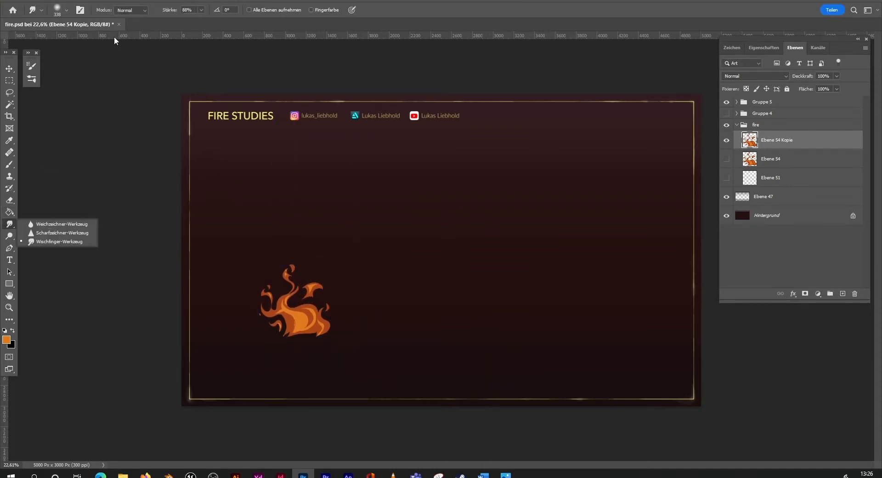
pyautogui.moveTo(289, 266); pyautogui.dragTo(294, 283)
pyautogui.moveTo(297, 285)
pyautogui.mouseDown()
pyautogui.moveTo(273, 296)
pyautogui.moveTo(279, 332)
pyautogui.moveTo(312, 284)
pyautogui.moveTo(327, 313)
pyautogui.moveTo(301, 314)
pyautogui.mouseUp()
pyautogui.moveTo(296, 280); pyautogui.dragTo(292, 270)
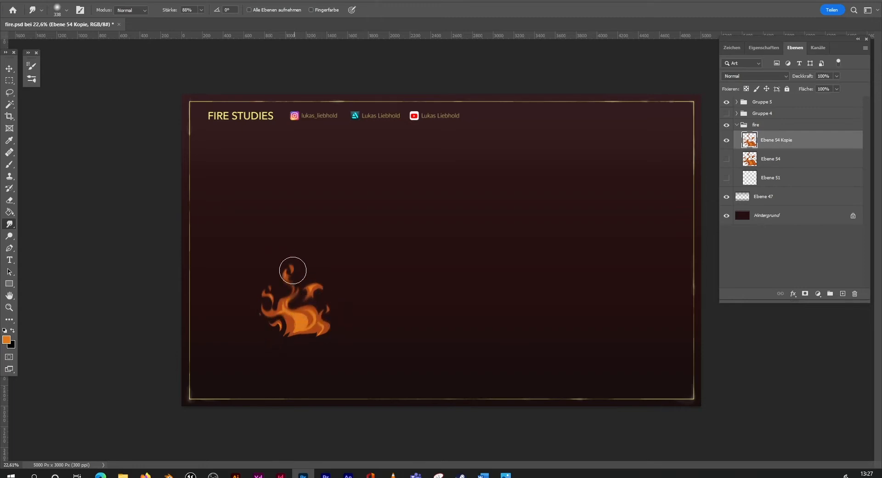
# Step: Reduce the Smudge brush size to 77 px and blend the small flame's edges with it
pyautogui.click(66, 9)
pyautogui.moveTo(76, 40); pyautogui.dragTo(73, 40)
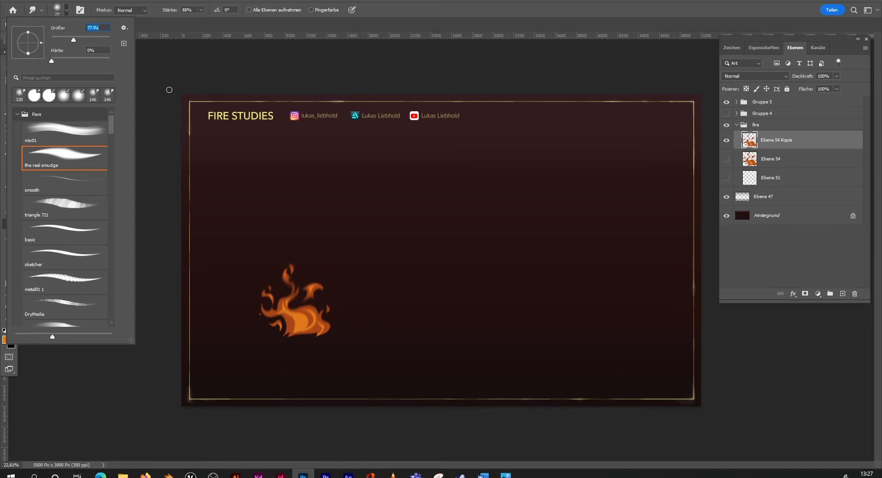
pyautogui.click(169, 97)
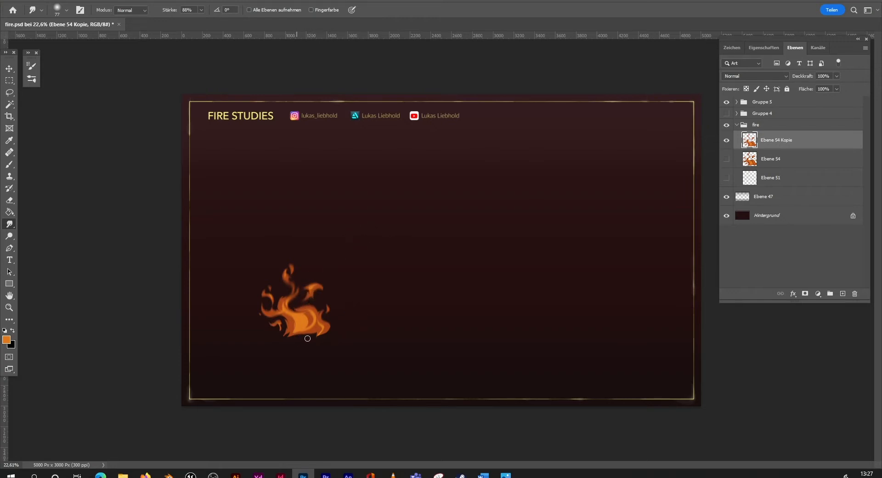
# Step: Enlarge the small flame proportionally to about 338% and position it near the middle of the framed canvas
pyautogui.hotkey('ctrl', 't')
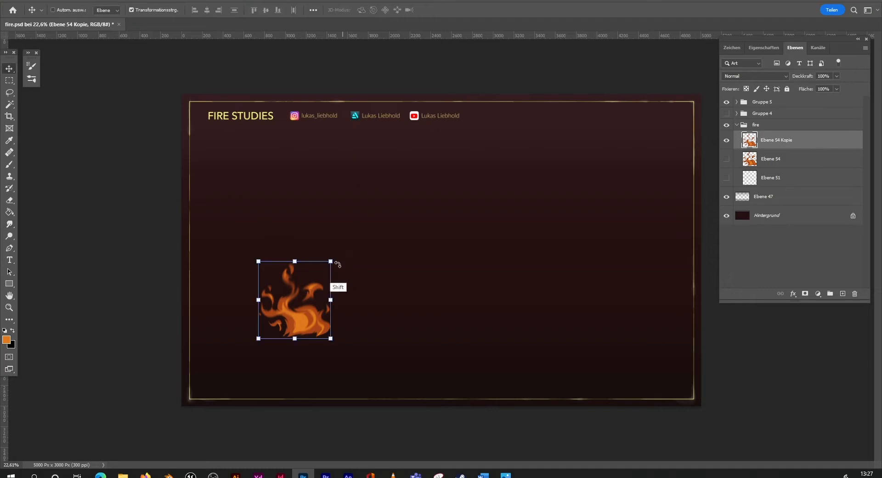
pyautogui.moveTo(333, 262); pyautogui.dragTo(491, 145)
pyautogui.moveTo(513, 135); pyautogui.dragTo(503, 145)
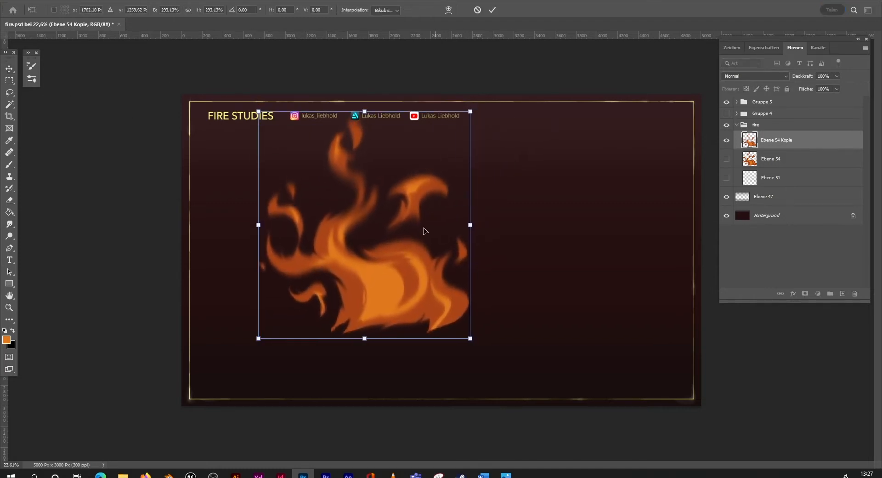
pyautogui.moveTo(470, 111); pyautogui.dragTo(514, 64)
pyautogui.moveTo(458, 243); pyautogui.dragTo(495, 292)
pyautogui.moveTo(549, 114); pyautogui.dragTo(537, 127)
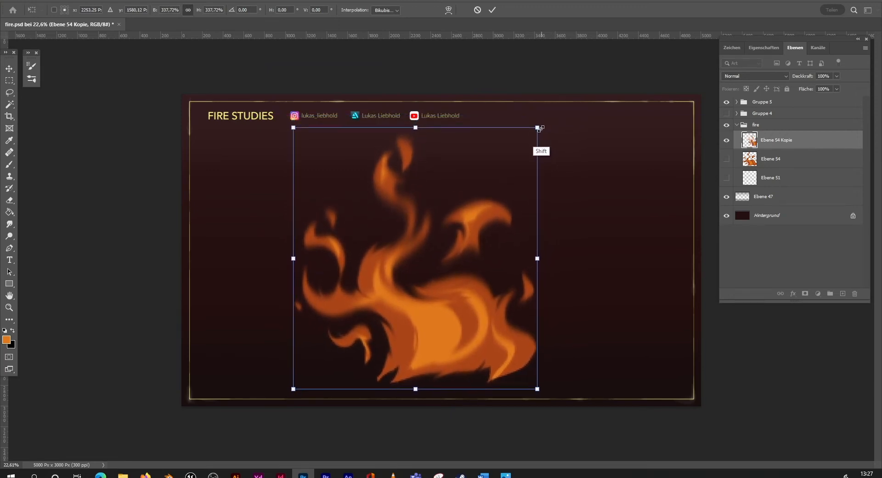
pyautogui.moveTo(485, 315)
pyautogui.mouseDown()
pyautogui.moveTo(494, 307)
pyautogui.moveTo(489, 327)
pyautogui.mouseUp()
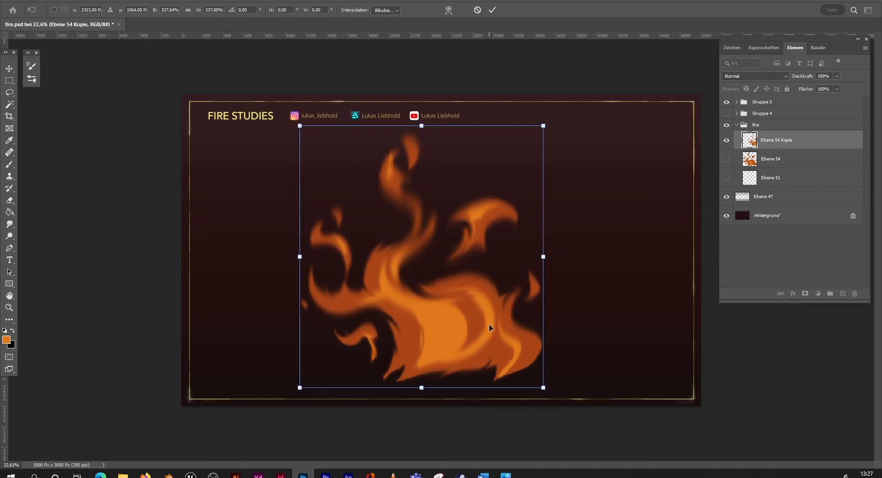
pyautogui.click(15, 307)
pyautogui.moveTo(496, 315); pyautogui.dragTo(508, 348)
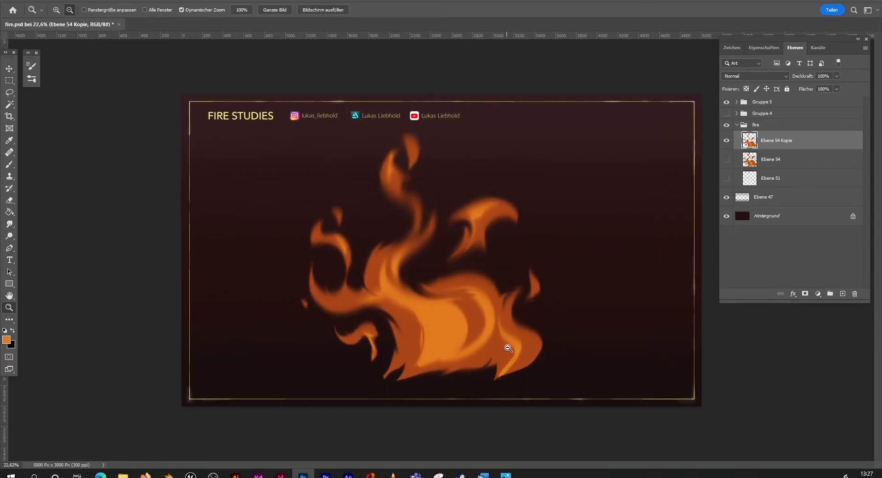
# Step: Add a new layer above Ebene 54 Kopie and clip it to the flame
pyautogui.click(844, 294)
pyautogui.rightClick(806, 140)
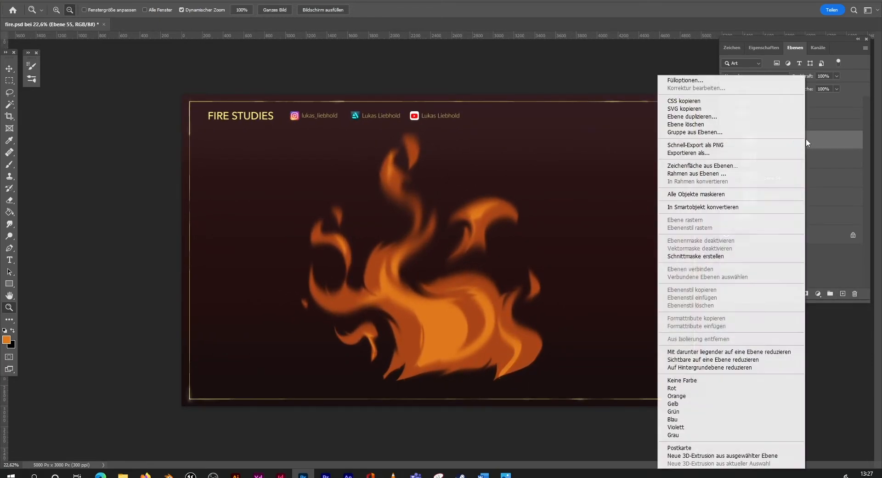
pyautogui.click(718, 257)
# Step: Set up the smooth brush at 511 px with 25% opacity and 25% flow
pyautogui.press('b')
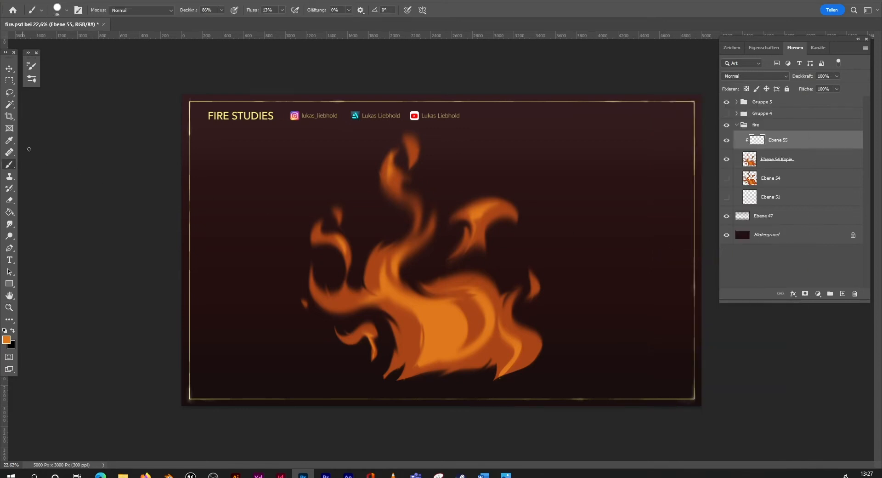
pyautogui.click(66, 10)
pyautogui.click(83, 195)
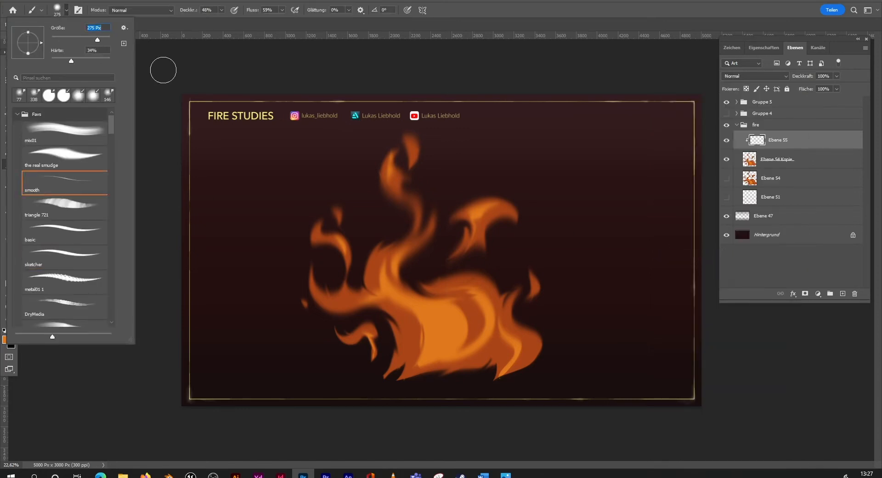
pyautogui.click(221, 10)
pyautogui.click(282, 10)
pyautogui.click(268, 20)
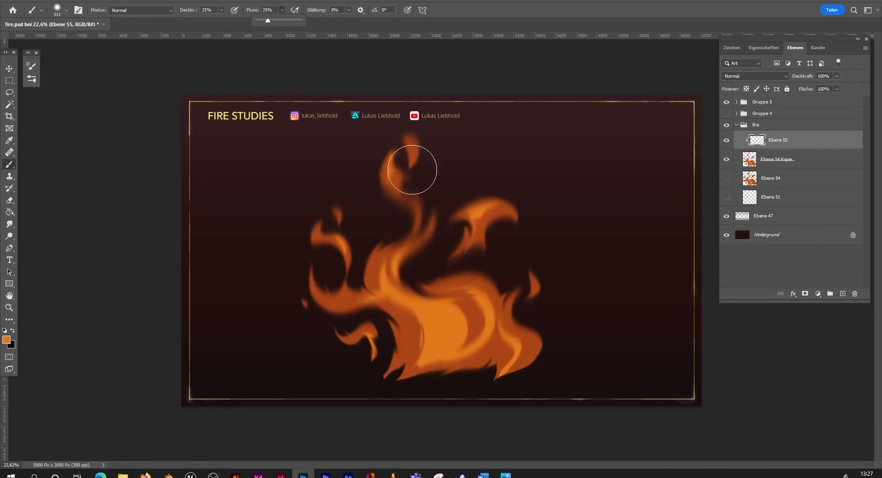
# Step: Brush soft sampled orange over the flame's base, middle and upper right tongue on the clipped layer
pyautogui.press('alt')
pyautogui.moveTo(426, 357)
pyautogui.mouseDown()
pyautogui.moveTo(423, 337)
pyautogui.moveTo(405, 360)
pyautogui.moveTo(410, 342)
pyautogui.moveTo(415, 357)
pyautogui.moveTo(418, 334)
pyautogui.moveTo(408, 365)
pyautogui.moveTo(425, 343)
pyautogui.moveTo(413, 368)
pyautogui.moveTo(468, 342)
pyautogui.moveTo(461, 352)
pyautogui.moveTo(489, 353)
pyautogui.moveTo(457, 369)
pyautogui.moveTo(480, 368)
pyautogui.moveTo(502, 347)
pyautogui.moveTo(471, 346)
pyautogui.moveTo(501, 346)
pyautogui.moveTo(488, 347)
pyautogui.moveTo(492, 336)
pyautogui.moveTo(496, 350)
pyautogui.moveTo(483, 354)
pyautogui.moveTo(493, 324)
pyautogui.mouseUp()
pyautogui.moveTo(474, 226); pyautogui.dragTo(476, 221)
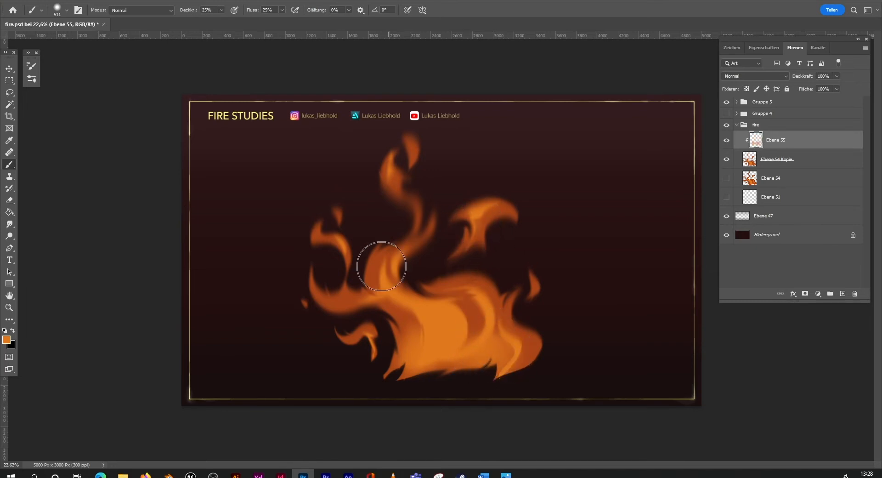
pyautogui.moveTo(380, 266)
pyautogui.mouseDown()
pyautogui.moveTo(384, 294)
pyautogui.moveTo(352, 303)
pyautogui.moveTo(379, 341)
pyautogui.moveTo(368, 336)
pyautogui.moveTo(430, 337)
pyautogui.moveTo(424, 356)
pyautogui.moveTo(475, 344)
pyautogui.moveTo(471, 335)
pyautogui.moveTo(463, 352)
pyautogui.moveTo(471, 323)
pyautogui.moveTo(492, 326)
pyautogui.moveTo(515, 355)
pyautogui.moveTo(429, 347)
pyautogui.mouseUp()
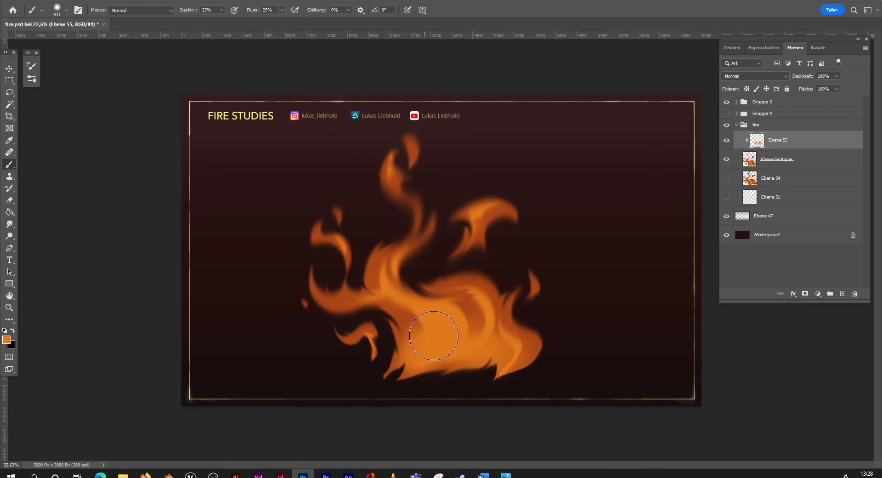
# Step: Choose a pale yellow-orange foreground colour and brush glowing highlights over the flame's base, tongues and left side
pyautogui.click(6, 339)
pyautogui.click(679, 179)
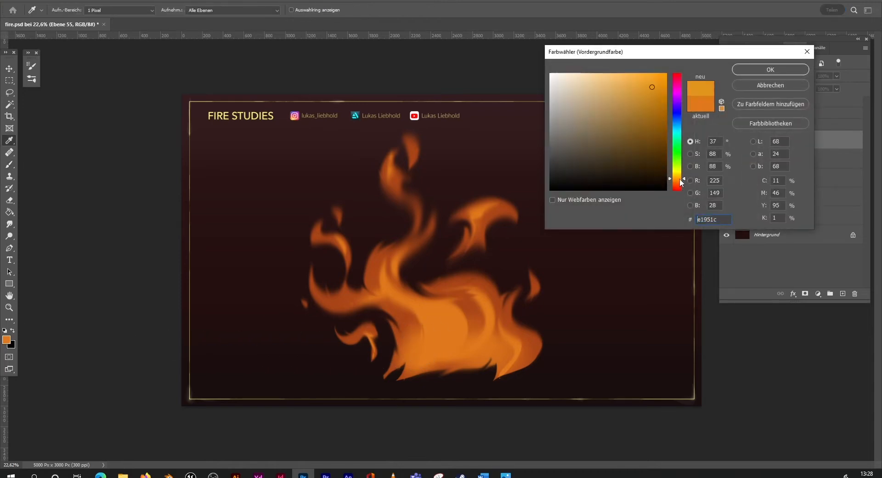
pyautogui.moveTo(636, 81); pyautogui.dragTo(623, 51)
pyautogui.click(765, 69)
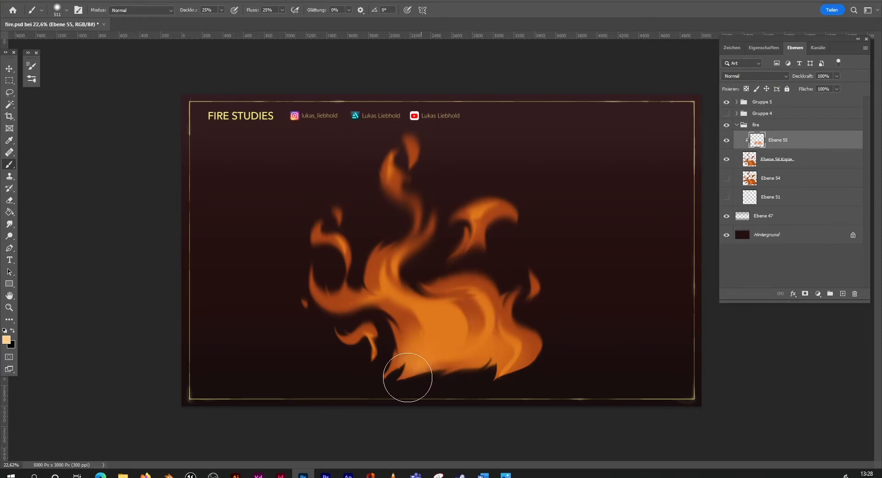
pyautogui.moveTo(407, 378)
pyautogui.mouseDown()
pyautogui.moveTo(444, 348)
pyautogui.moveTo(418, 368)
pyautogui.moveTo(436, 334)
pyautogui.moveTo(437, 343)
pyautogui.moveTo(453, 338)
pyautogui.moveTo(444, 346)
pyautogui.moveTo(441, 331)
pyautogui.moveTo(442, 345)
pyautogui.moveTo(480, 346)
pyautogui.moveTo(489, 333)
pyautogui.moveTo(466, 349)
pyautogui.moveTo(492, 318)
pyautogui.moveTo(487, 335)
pyautogui.moveTo(489, 317)
pyautogui.moveTo(485, 341)
pyautogui.moveTo(498, 327)
pyautogui.moveTo(520, 347)
pyautogui.moveTo(503, 355)
pyautogui.mouseUp()
pyautogui.moveTo(484, 211)
pyautogui.mouseDown()
pyautogui.moveTo(475, 219)
pyautogui.moveTo(478, 211)
pyautogui.mouseUp()
pyautogui.moveTo(392, 170); pyautogui.dragTo(392, 166)
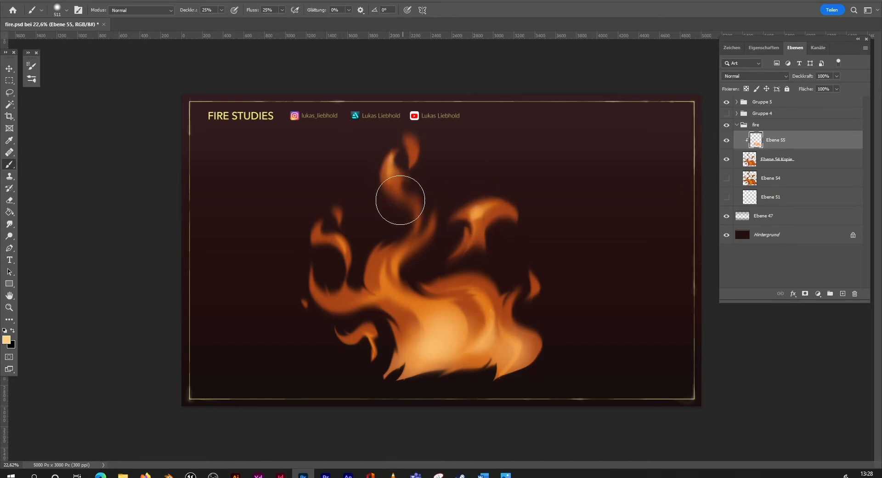
pyautogui.moveTo(339, 252)
pyautogui.mouseDown()
pyautogui.moveTo(349, 295)
pyautogui.moveTo(386, 274)
pyautogui.moveTo(420, 308)
pyautogui.moveTo(497, 319)
pyautogui.moveTo(490, 328)
pyautogui.moveTo(554, 299)
pyautogui.moveTo(488, 343)
pyautogui.moveTo(448, 353)
pyautogui.moveTo(452, 330)
pyautogui.moveTo(430, 304)
pyautogui.moveTo(395, 284)
pyautogui.mouseUp()
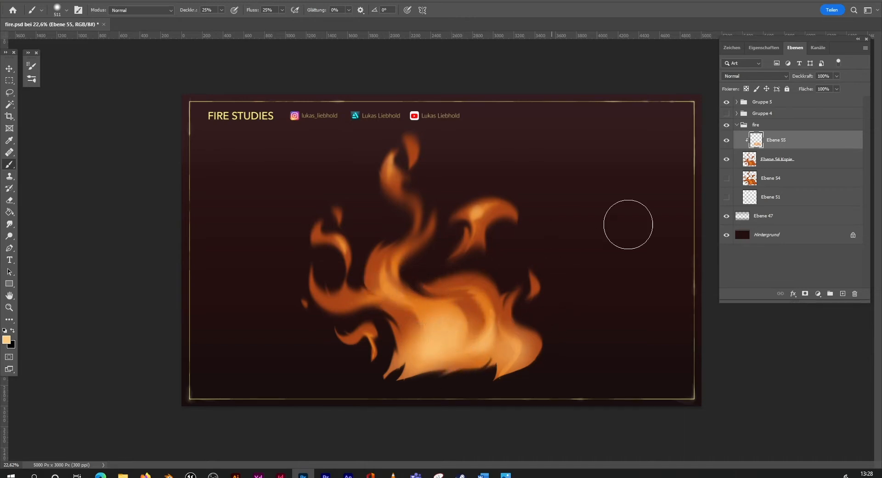
# Step: Compare the flame with and without the painted highlights and merge the highlight layer down into Ebene 54 Kopie
pyautogui.click(726, 140)
pyautogui.click(726, 140)
pyautogui.rightClick(790, 141)
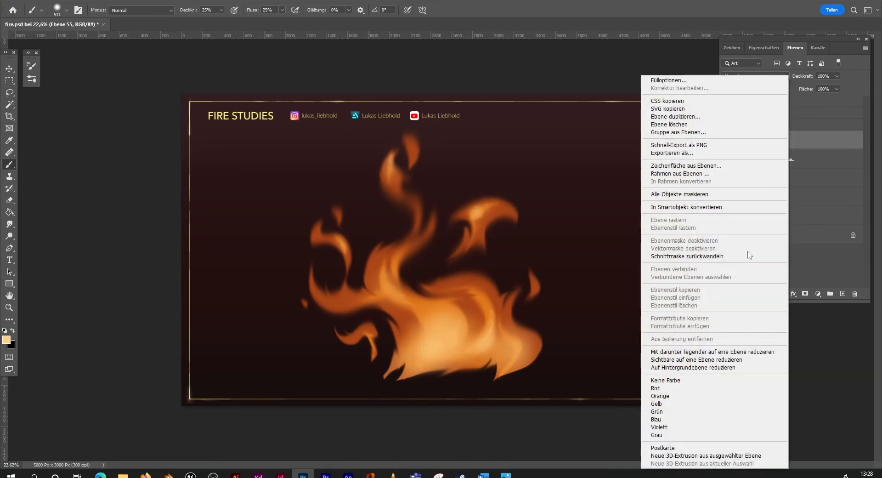
pyautogui.click(707, 352)
# Step: Add another empty layer above the merged flame and make it a clipping mask
pyautogui.click(842, 293)
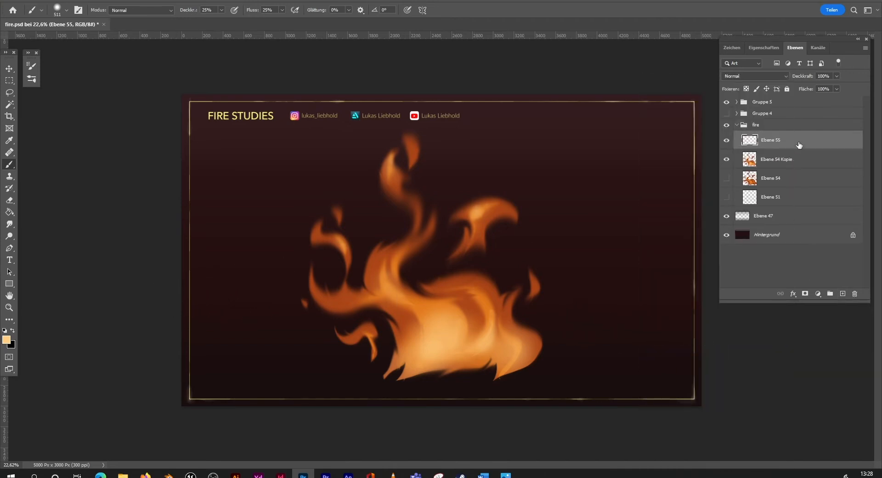
pyautogui.rightClick(800, 145)
pyautogui.click(707, 255)
# Step: Set the foreground colour to crimson f30c43 and tint the flame's darker areas on the upper tongues, left side and middle
pyautogui.click(7, 339)
pyautogui.click(679, 188)
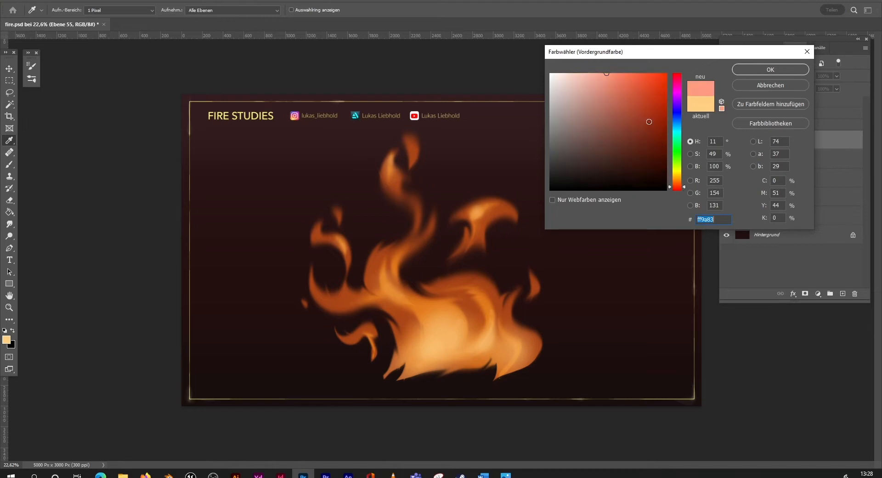
pyautogui.click(658, 80)
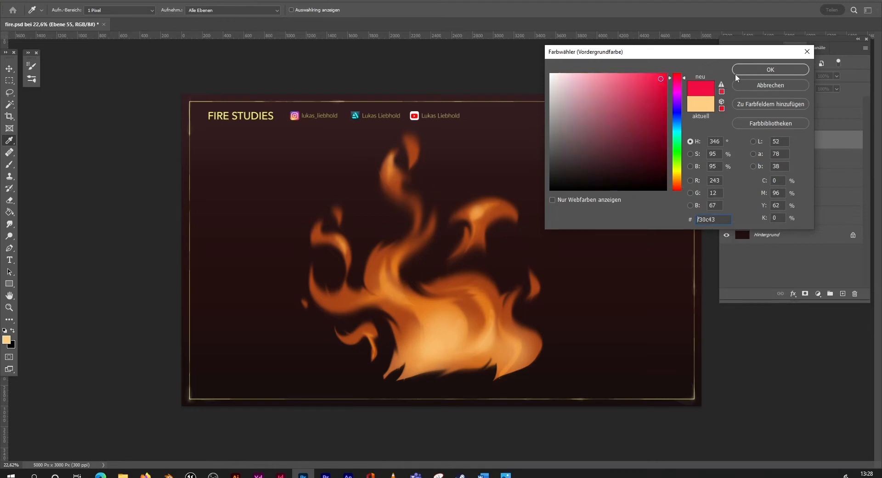
pyautogui.click(770, 69)
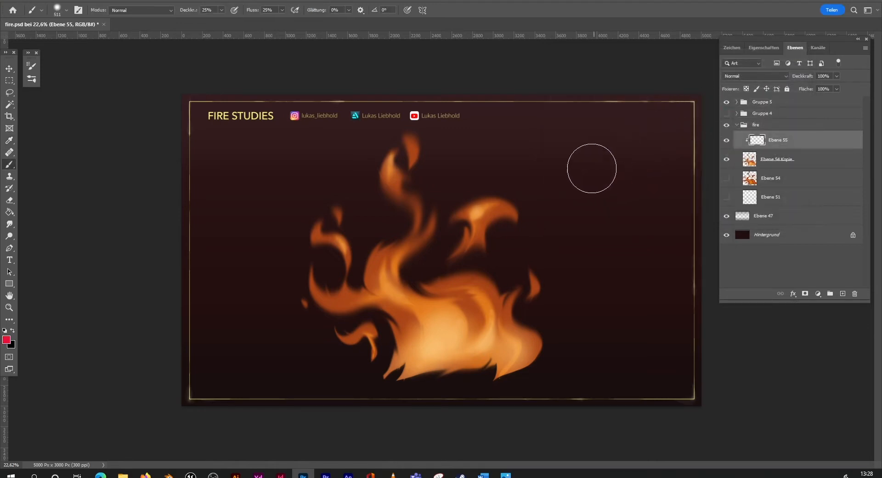
pyautogui.moveTo(473, 246); pyautogui.dragTo(466, 250)
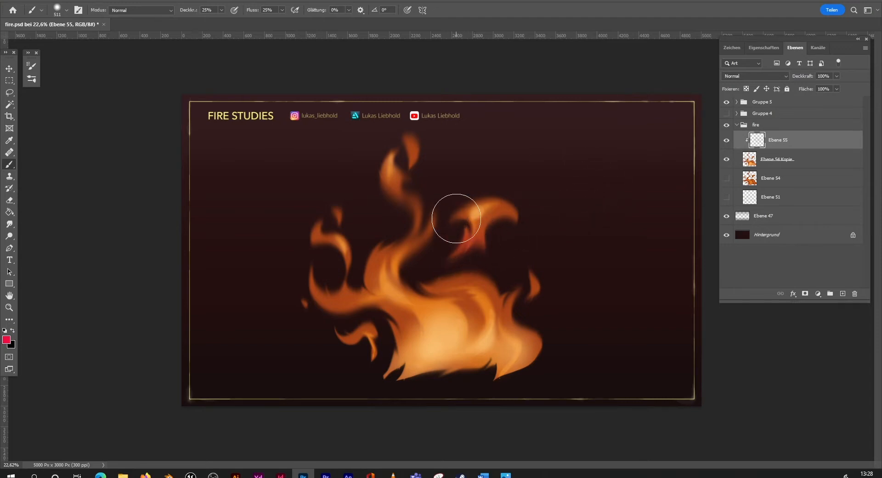
pyautogui.moveTo(425, 164)
pyautogui.mouseDown()
pyautogui.moveTo(399, 183)
pyautogui.moveTo(418, 195)
pyautogui.mouseUp()
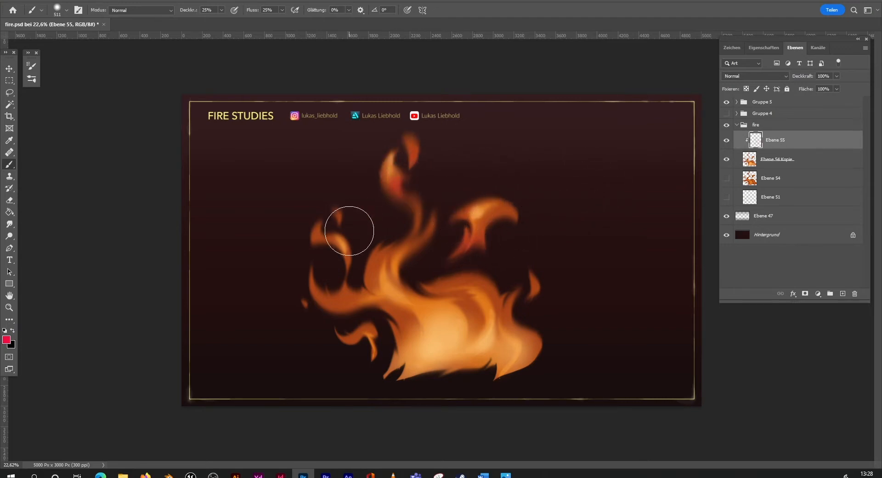
pyautogui.moveTo(350, 232); pyautogui.dragTo(348, 265)
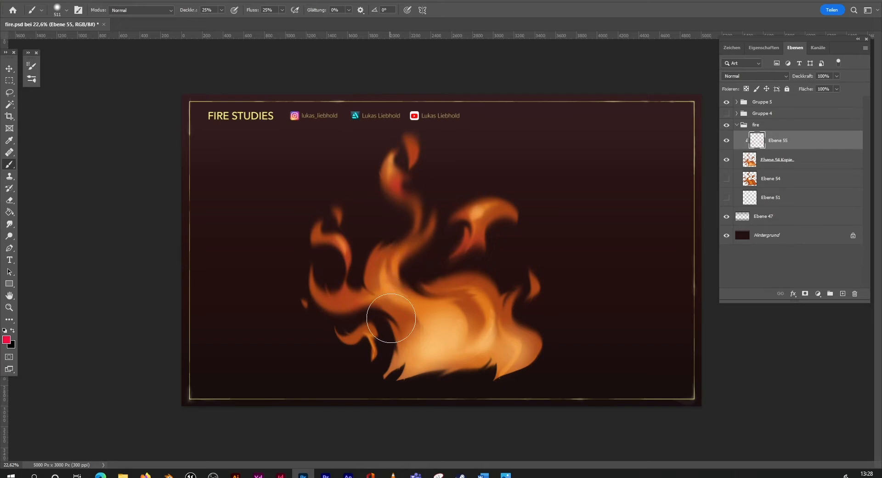
pyautogui.moveTo(392, 319); pyautogui.dragTo(387, 314)
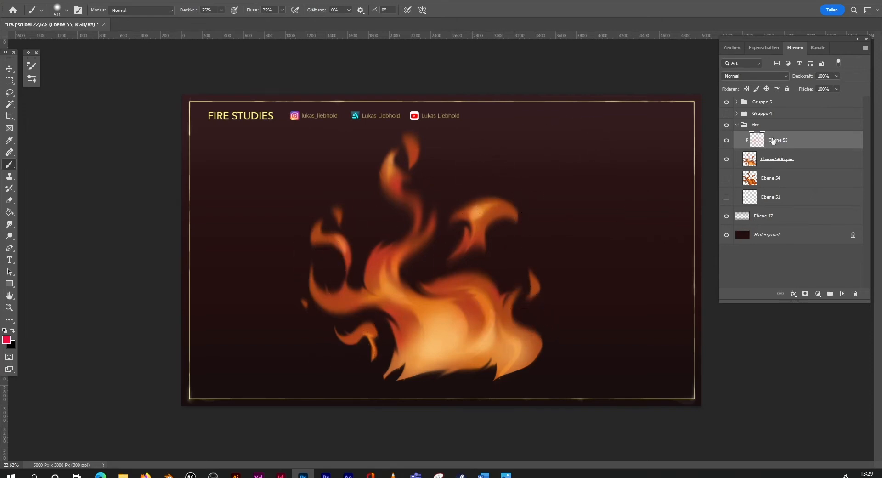
# Step: Merge the clipped red tint layer down into Ebene 54 Kopie
pyautogui.rightClick(814, 141)
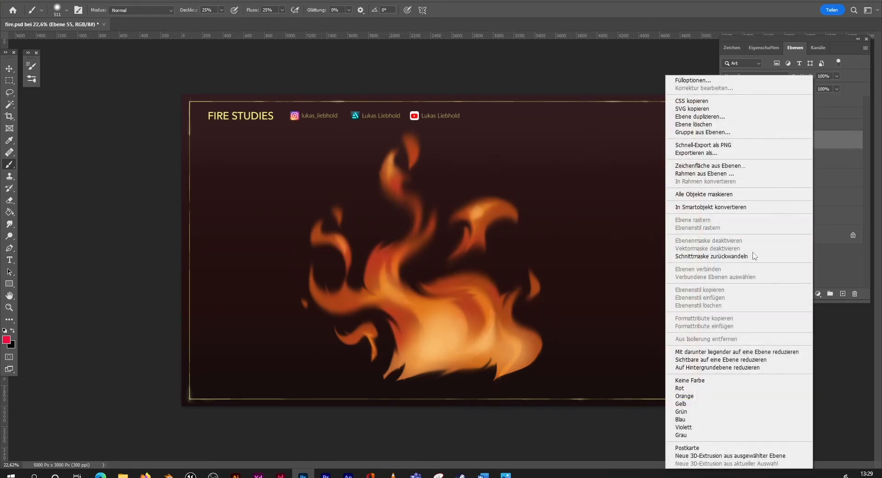
pyautogui.click(726, 351)
pyautogui.press('z')
pyautogui.moveTo(528, 292); pyautogui.dragTo(505, 296)
pyautogui.hotkey('ctrl', 'z')
# Step: Clip the new empty layer Ebene 55 to the flame and set its blend mode to Ineinanderkopieren
pyautogui.rightClick(790, 142)
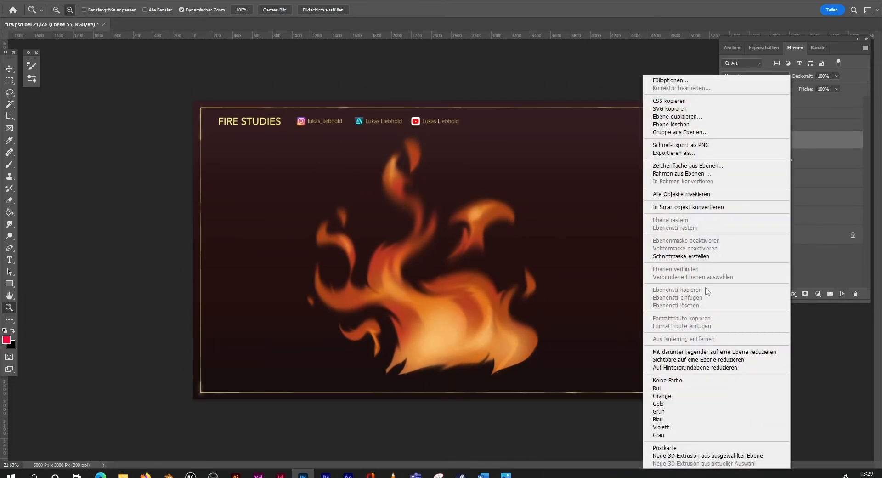
pyautogui.click(713, 255)
pyautogui.click(775, 80)
pyautogui.click(753, 187)
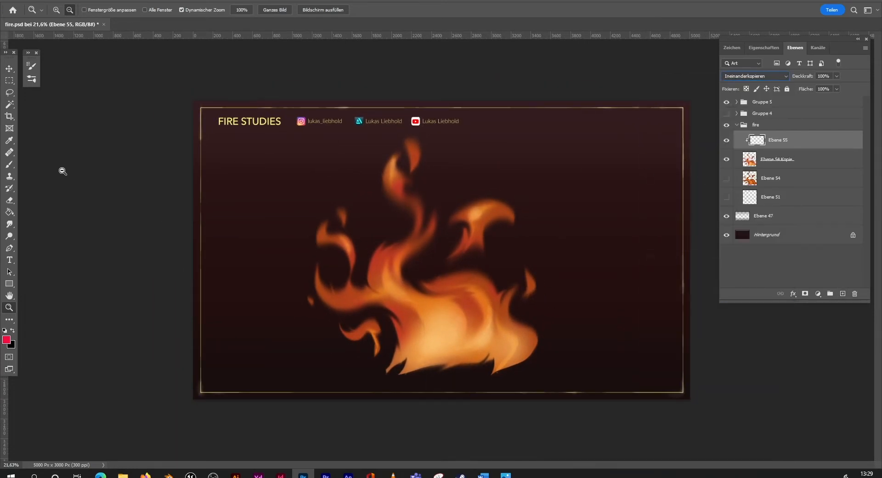
# Step: Set the foreground colour to golden yellow ffb20c and brush a warm glow over the flame's base, middle and upper tongue
pyautogui.click(9, 164)
pyautogui.click(7, 340)
pyautogui.moveTo(681, 177); pyautogui.dragTo(679, 181)
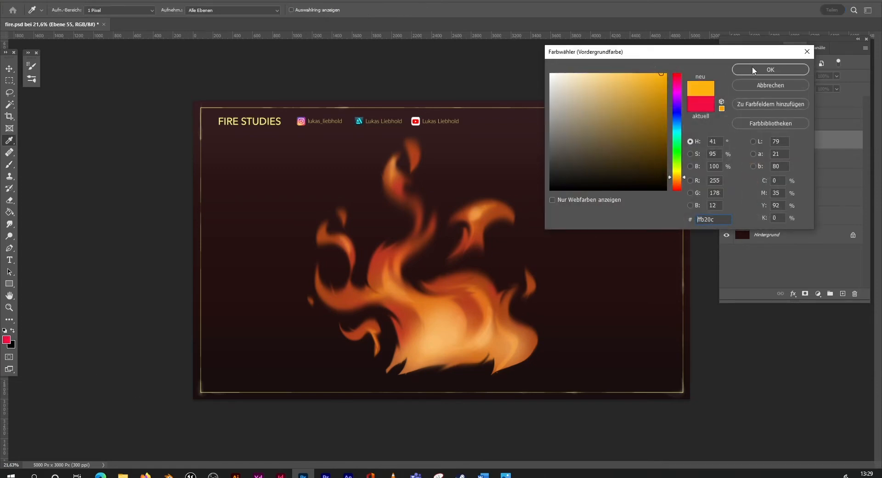
pyautogui.click(755, 70)
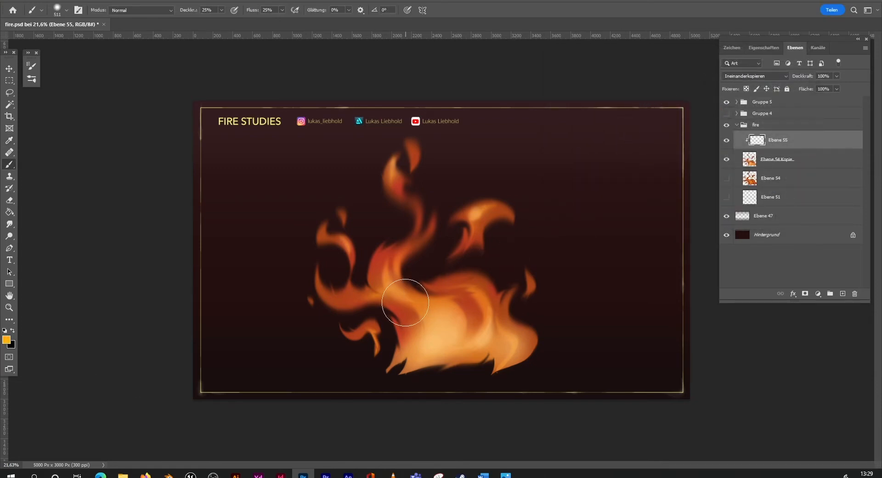
pyautogui.moveTo(416, 299)
pyautogui.mouseDown()
pyautogui.moveTo(417, 332)
pyautogui.moveTo(421, 310)
pyautogui.moveTo(422, 333)
pyautogui.moveTo(441, 307)
pyautogui.moveTo(385, 268)
pyautogui.mouseUp()
pyautogui.moveTo(410, 195); pyautogui.dragTo(396, 187)
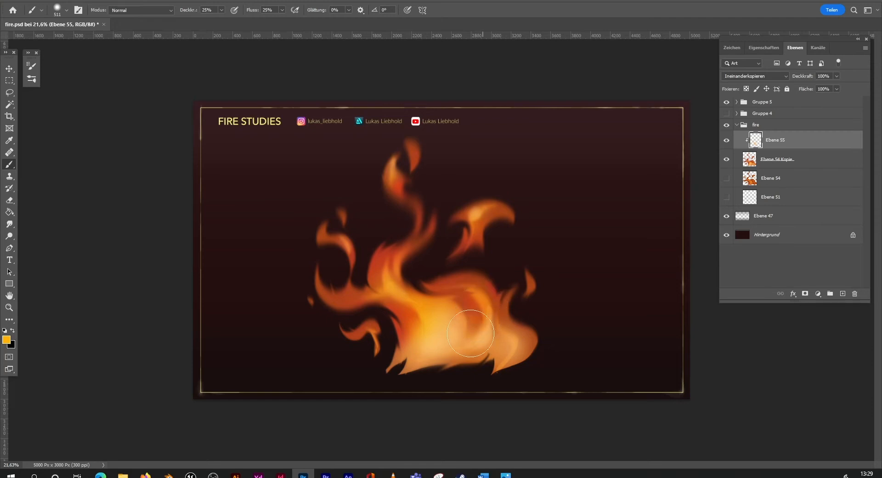
pyautogui.moveTo(500, 312)
pyautogui.mouseDown()
pyautogui.moveTo(383, 285)
pyautogui.moveTo(349, 297)
pyautogui.moveTo(351, 245)
pyautogui.moveTo(351, 253)
pyautogui.moveTo(342, 241)
pyautogui.moveTo(352, 246)
pyautogui.moveTo(343, 300)
pyautogui.moveTo(394, 304)
pyautogui.moveTo(407, 336)
pyautogui.moveTo(460, 316)
pyautogui.moveTo(496, 319)
pyautogui.moveTo(473, 285)
pyautogui.mouseUp()
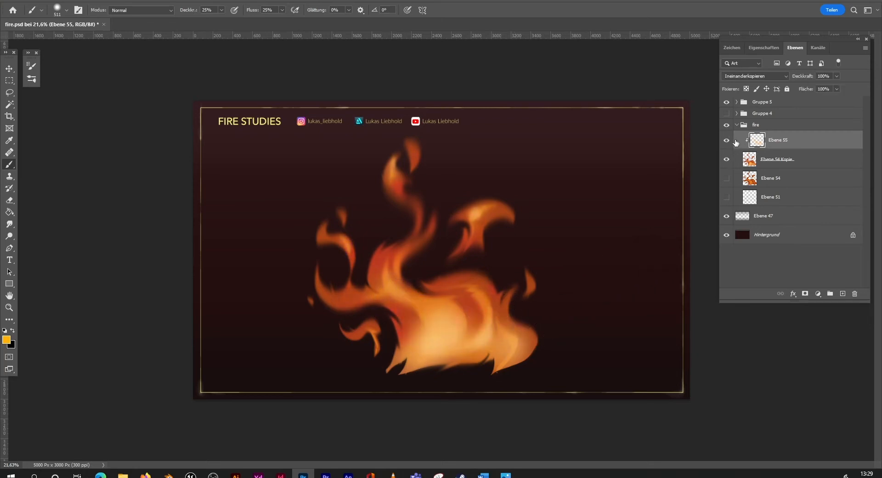
# Step: Merge the golden glow layer down into Ebene 54 Kopie and add a new empty layer above it
pyautogui.rightClick(797, 137)
pyautogui.click(708, 352)
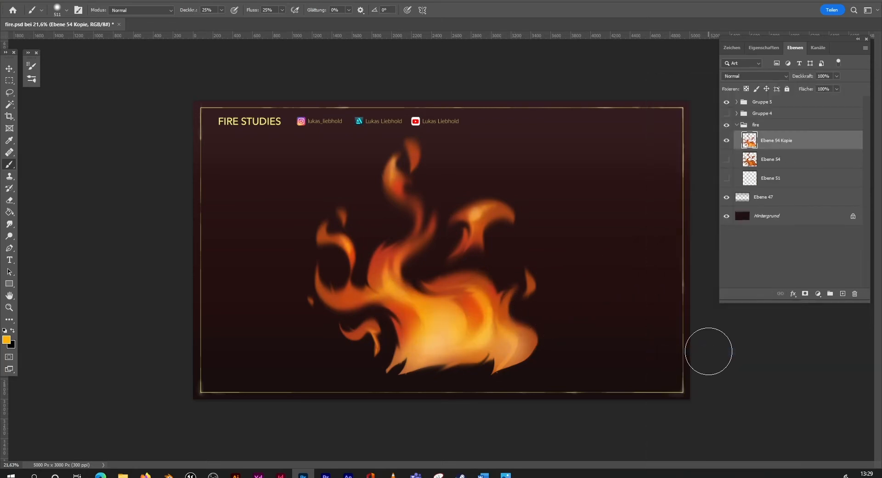
pyautogui.click(842, 293)
# Step: Lasso a thin curved streak on Ebene 55 from the flame's base up along the left edge of its central body
pyautogui.click(9, 306)
pyautogui.click(569, 321)
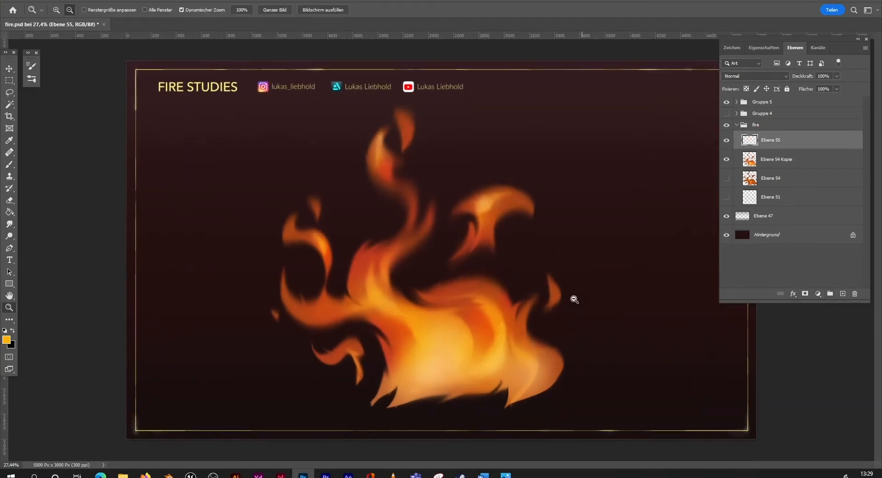
pyautogui.click(9, 93)
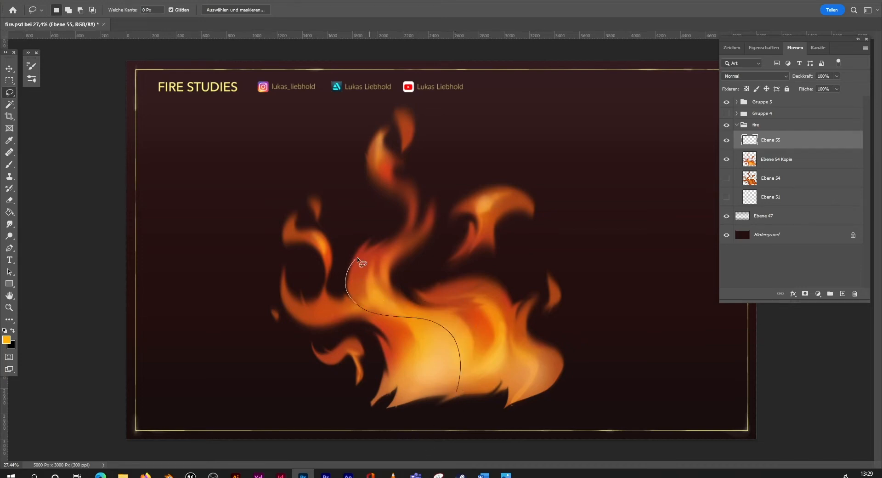
pyautogui.moveTo(454, 402); pyautogui.dragTo(454, 404)
pyautogui.moveTo(448, 379)
pyautogui.mouseDown()
pyautogui.moveTo(461, 368)
pyautogui.moveTo(457, 389)
pyautogui.mouseUp()
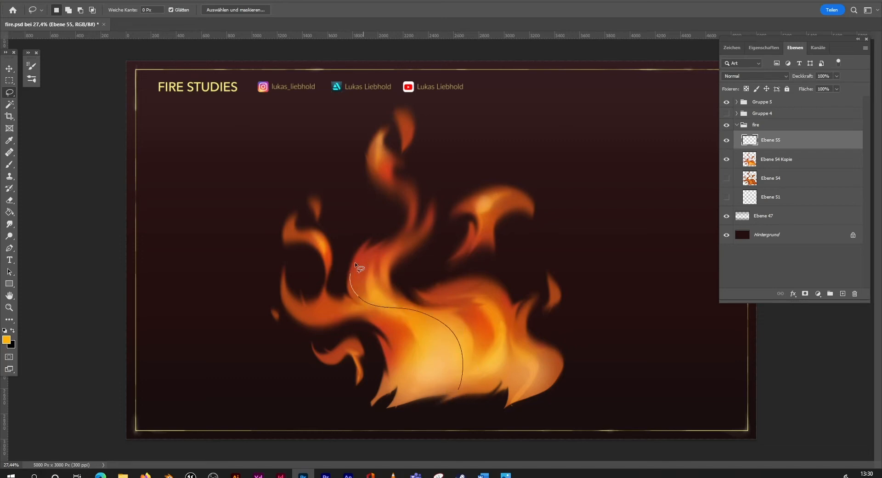
pyautogui.press('shift')
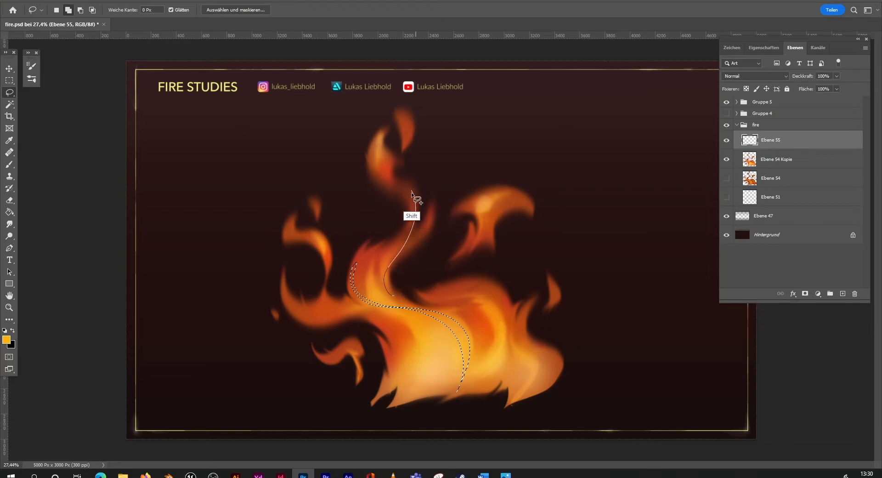
# Step: Add thin lasso streaks along the main tongue's neck and the left edge of the detached top flame to the selection
pyautogui.moveTo(411, 192); pyautogui.dragTo(412, 193)
pyautogui.hotkey('ctrl', 'z')
pyautogui.press('shift')
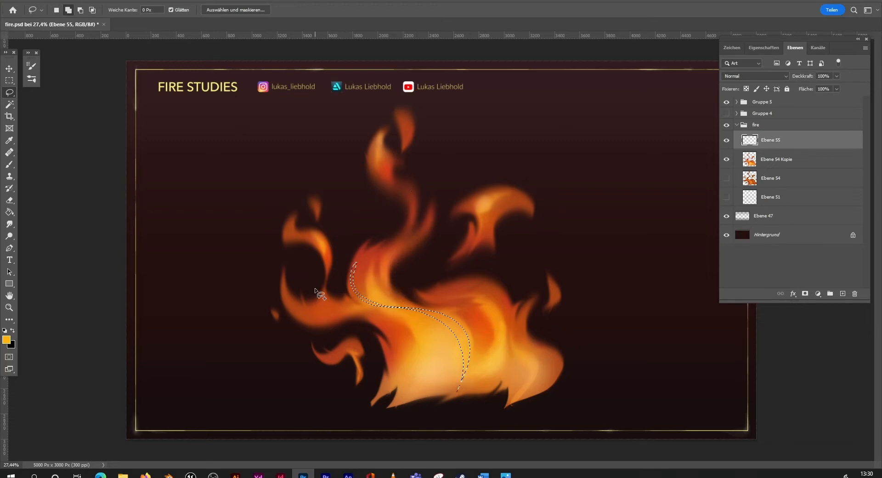
pyautogui.moveTo(403, 240)
pyautogui.mouseDown()
pyautogui.moveTo(410, 309)
pyautogui.moveTo(388, 254)
pyautogui.mouseUp()
pyautogui.hotkey('ctrl', 'z')
pyautogui.press('shift')
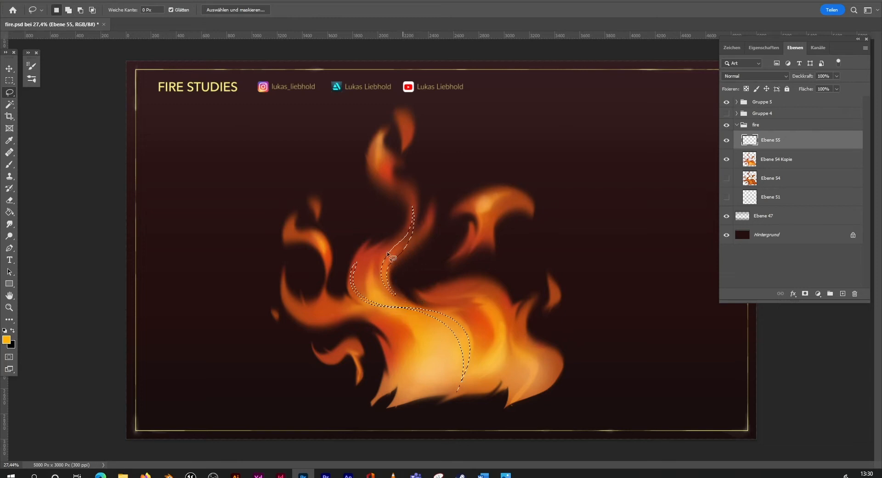
pyautogui.hotkey('ctrl', 'z')
pyautogui.moveTo(399, 294)
pyautogui.mouseDown()
pyautogui.moveTo(387, 257)
pyautogui.moveTo(397, 298)
pyautogui.mouseUp()
pyautogui.moveTo(388, 184); pyautogui.dragTo(389, 184)
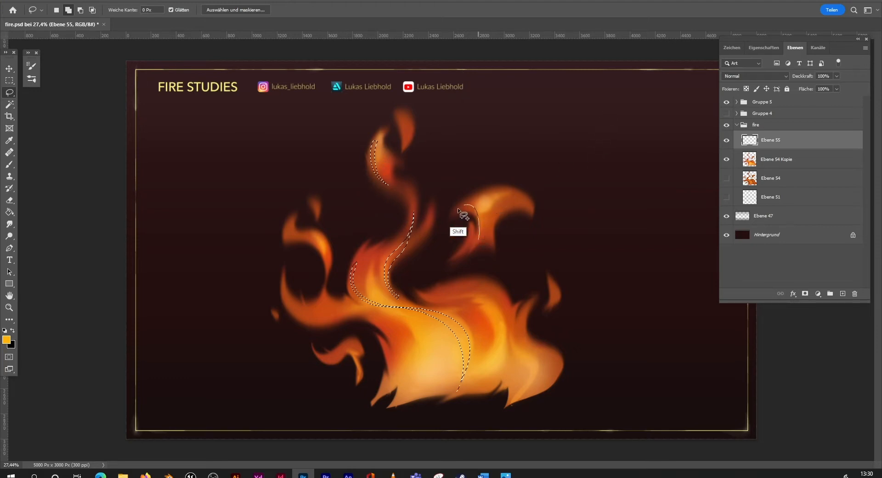
# Step: Add a thin curved streak on the large detached flame right of the main tongue to the selection
pyautogui.hotkey('ctrl', 'z')
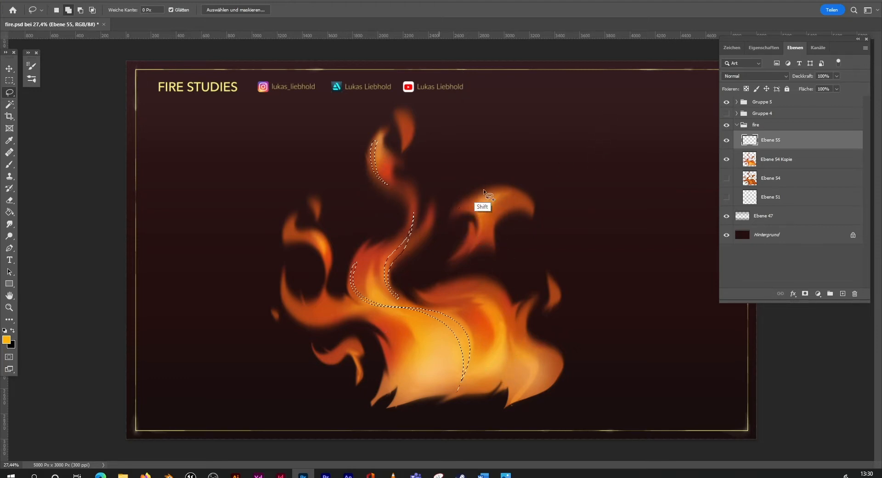
pyautogui.moveTo(480, 236)
pyautogui.mouseDown()
pyautogui.moveTo(455, 204)
pyautogui.moveTo(480, 235)
pyautogui.mouseUp()
pyautogui.hotkey('ctrl', 'z')
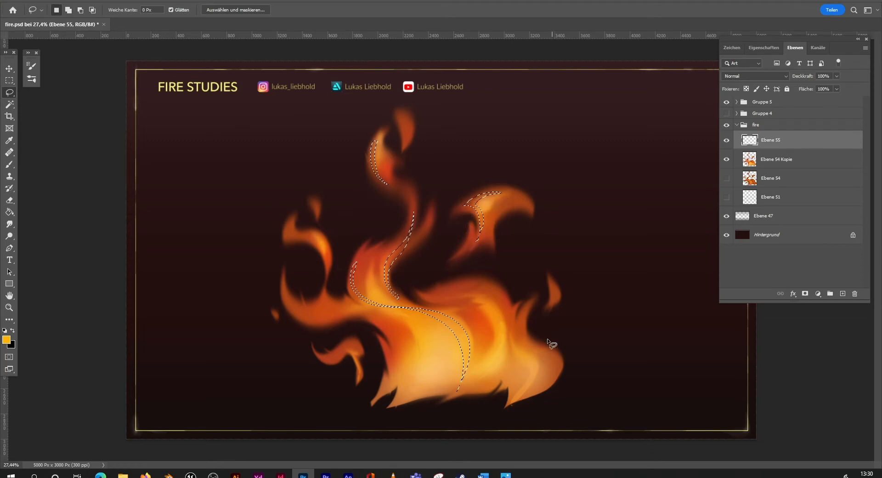
# Step: Add a winding streak to the selection along the right-hand tongue, from its bottom tip up to its upper point
pyautogui.moveTo(516, 318); pyautogui.dragTo(544, 377)
pyautogui.hotkey('ctrl', 'z')
pyautogui.moveTo(508, 405); pyautogui.dragTo(536, 361)
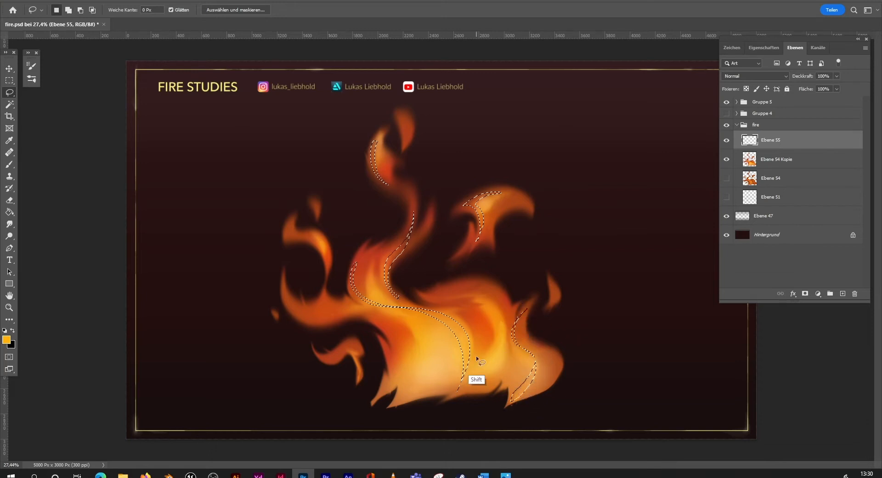
pyautogui.hotkey('ctrl', 'z')
pyautogui.moveTo(513, 399); pyautogui.dragTo(532, 311)
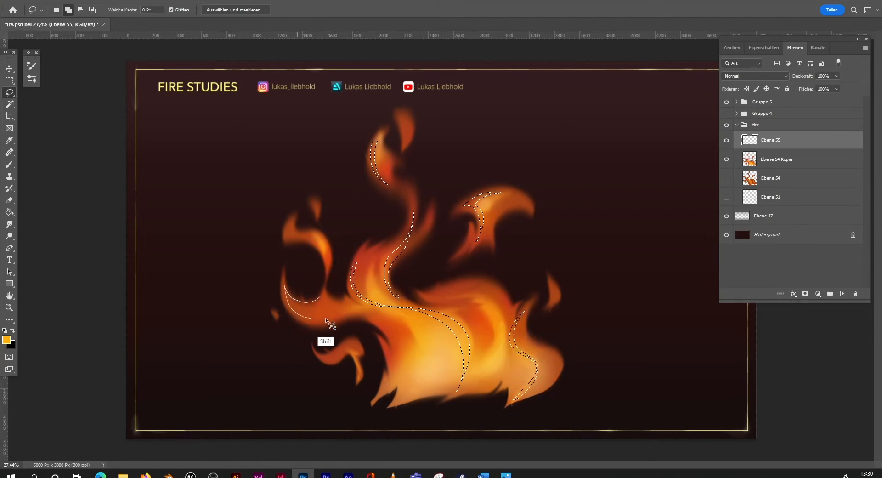
# Step: Add thin streaks on the left tongue and curl, the small lower-left flame and the central body's upper ridge to the selection
pyautogui.moveTo(310, 306)
pyautogui.mouseDown()
pyautogui.moveTo(283, 293)
pyautogui.moveTo(312, 322)
pyautogui.moveTo(326, 322)
pyautogui.moveTo(299, 311)
pyautogui.moveTo(323, 298)
pyautogui.mouseUp()
pyautogui.hotkey('ctrl', 'z')
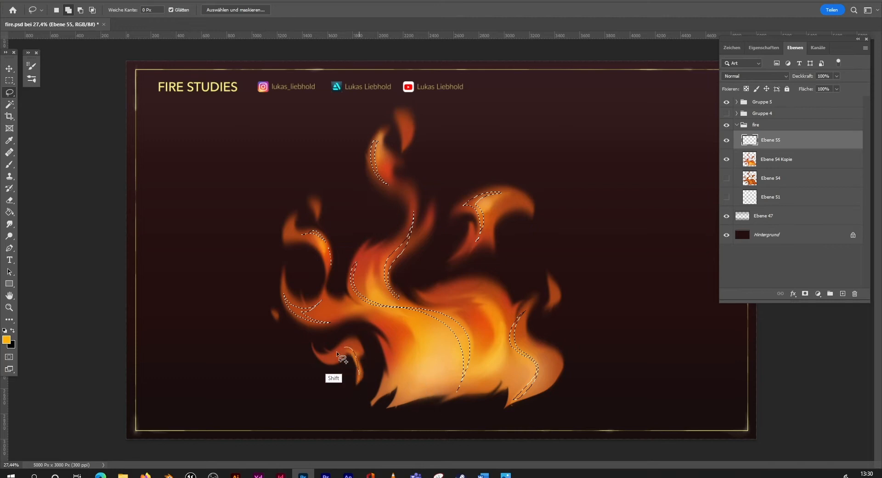
pyautogui.moveTo(359, 372); pyautogui.dragTo(358, 372)
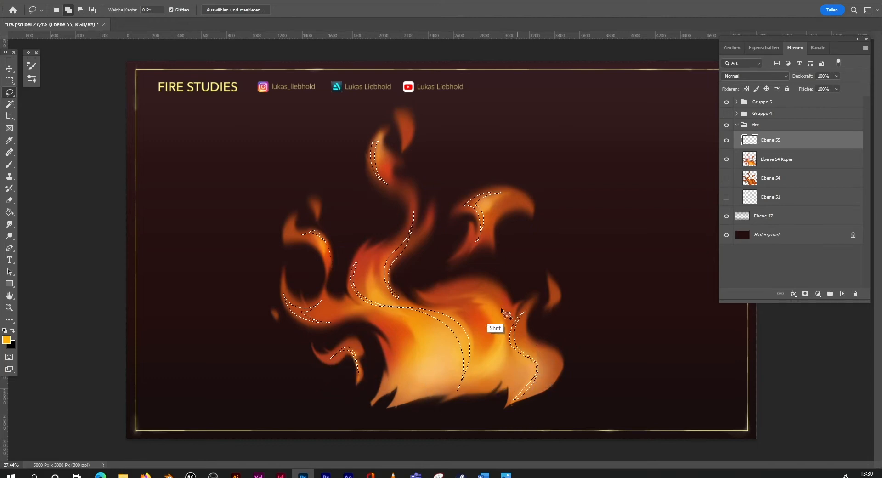
pyautogui.moveTo(416, 290)
pyautogui.mouseDown()
pyautogui.moveTo(433, 298)
pyautogui.moveTo(479, 285)
pyautogui.moveTo(442, 301)
pyautogui.moveTo(420, 308)
pyautogui.mouseUp()
# Step: Sample an orange from the flame and adjust the foreground colour to light orange ffb449
pyautogui.press('b')
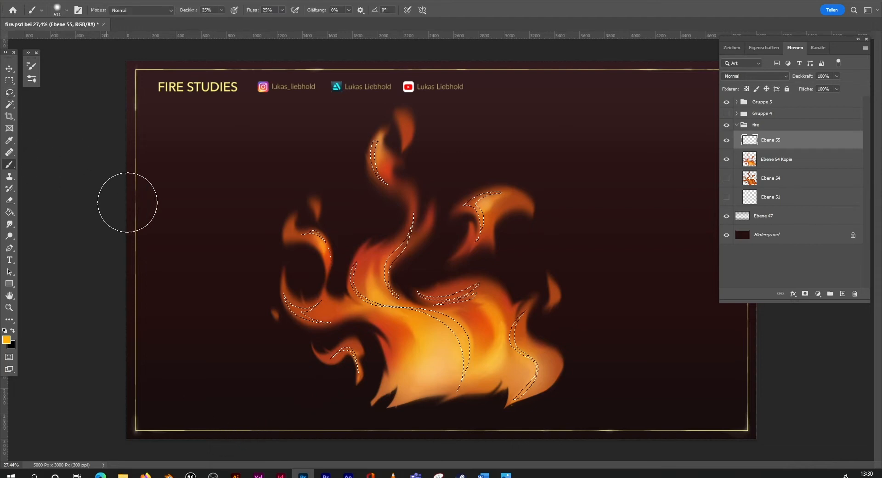
pyautogui.keyDown('alt'); pyautogui.click(453, 354); pyautogui.keyUp('alt')
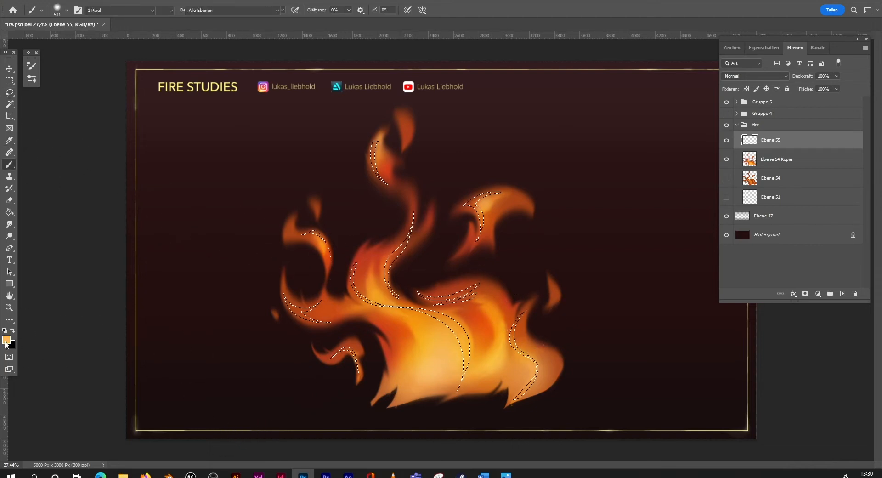
pyautogui.click(6, 339)
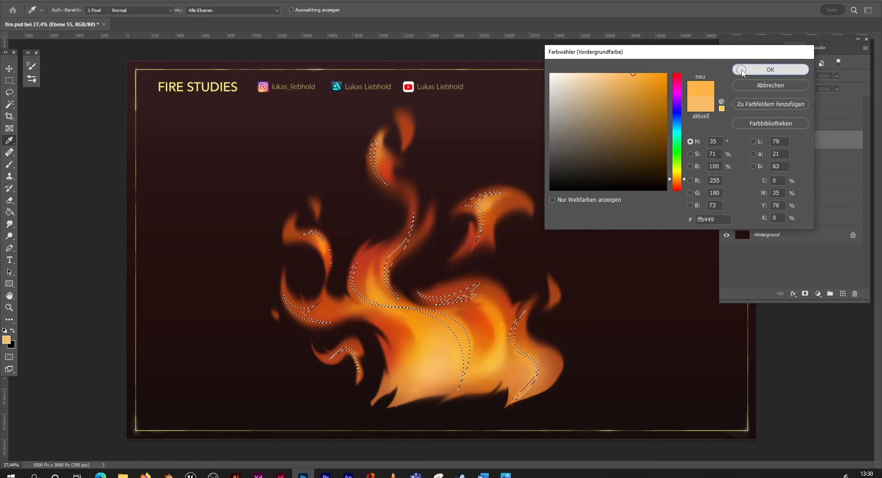
pyautogui.click(770, 70)
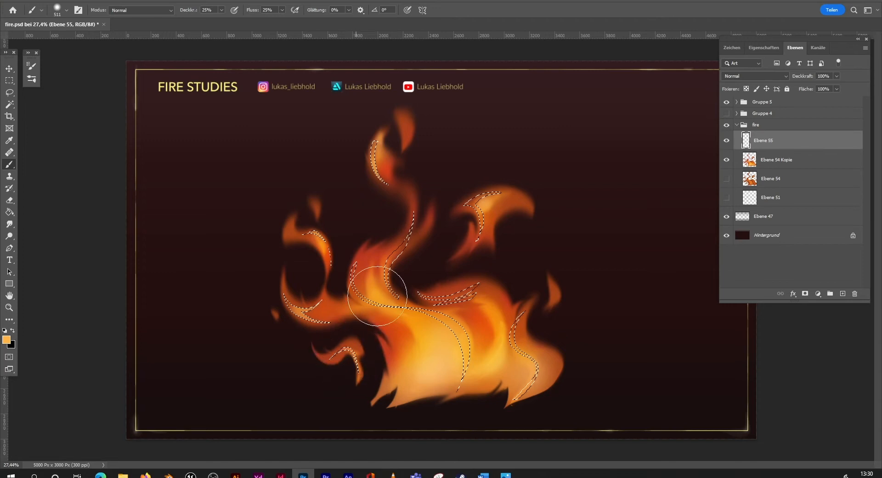
# Step: Brush the light orange into all the selected streaks across the flames, and clear the selection
pyautogui.moveTo(362, 275)
pyautogui.mouseDown()
pyautogui.moveTo(378, 295)
pyautogui.moveTo(403, 243)
pyautogui.moveTo(396, 260)
pyautogui.mouseUp()
pyautogui.moveTo(486, 197); pyautogui.dragTo(483, 204)
pyautogui.moveTo(461, 289)
pyautogui.mouseDown()
pyautogui.moveTo(437, 291)
pyautogui.moveTo(445, 291)
pyautogui.mouseUp()
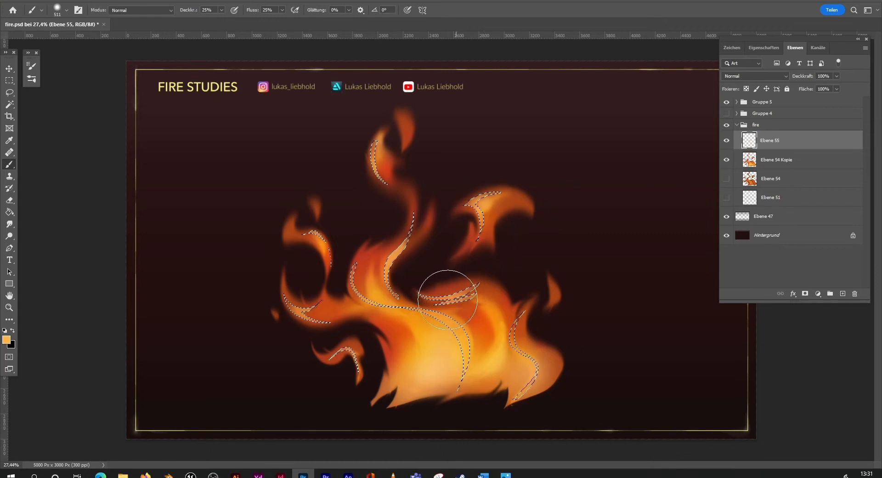
pyautogui.moveTo(527, 328); pyautogui.dragTo(524, 383)
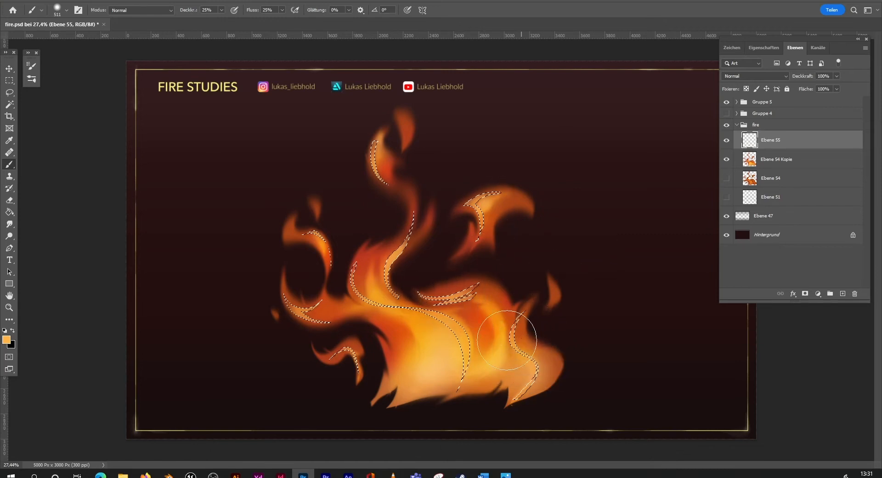
pyautogui.moveTo(366, 285); pyautogui.dragTo(364, 290)
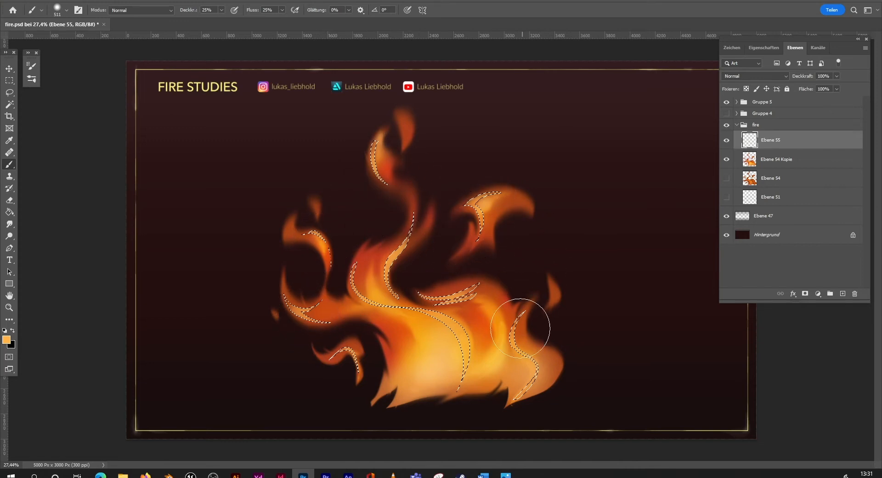
pyautogui.click(10, 92)
pyautogui.hotkey('ctrl', 'd')
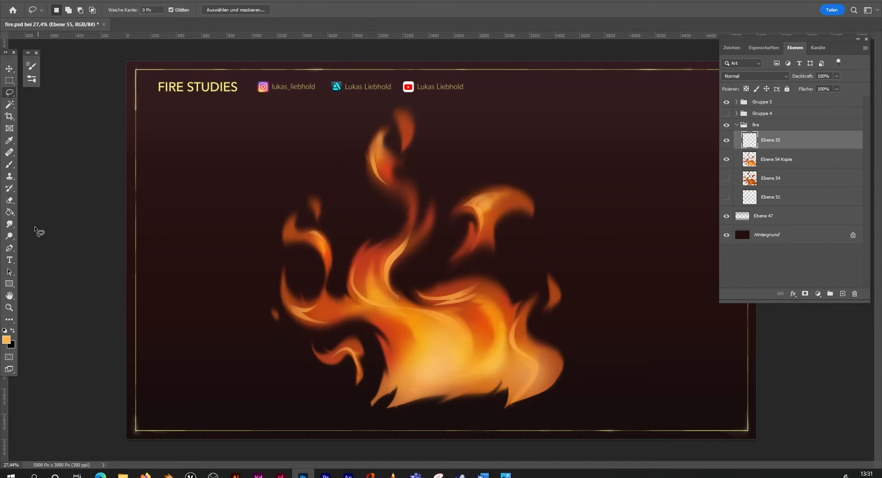
# Step: Shift the hue of the Ebene 55 highlight streaks towards red with a Hue/Saturation adjustment
pyautogui.click(9, 307)
pyautogui.moveTo(519, 295)
pyautogui.mouseDown()
pyautogui.moveTo(494, 293)
pyautogui.moveTo(516, 287)
pyautogui.mouseUp()
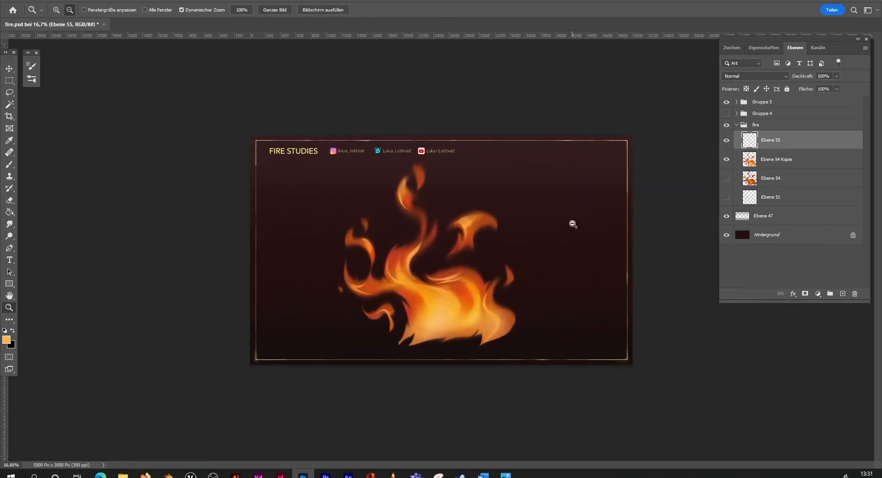
pyautogui.hotkey('ctrl', 'u')
pyautogui.moveTo(147, 294)
pyautogui.mouseDown()
pyautogui.moveTo(131, 296)
pyautogui.moveTo(162, 294)
pyautogui.moveTo(126, 292)
pyautogui.moveTo(139, 296)
pyautogui.mouseUp()
pyautogui.click(257, 251)
# Step: Smudge the streaks on the tongues, detached flames and central body with the real smudge brush at 354 px
pyautogui.press('z')
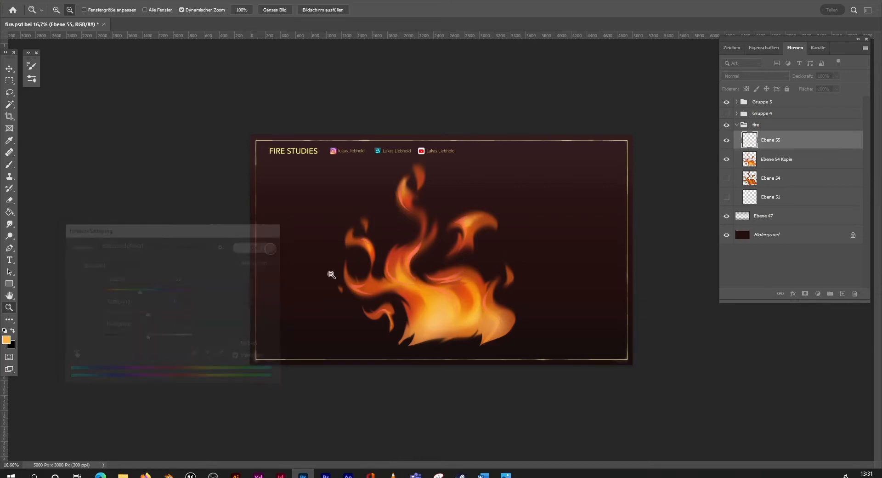
pyautogui.moveTo(491, 301); pyautogui.dragTo(510, 294)
pyautogui.click(9, 223)
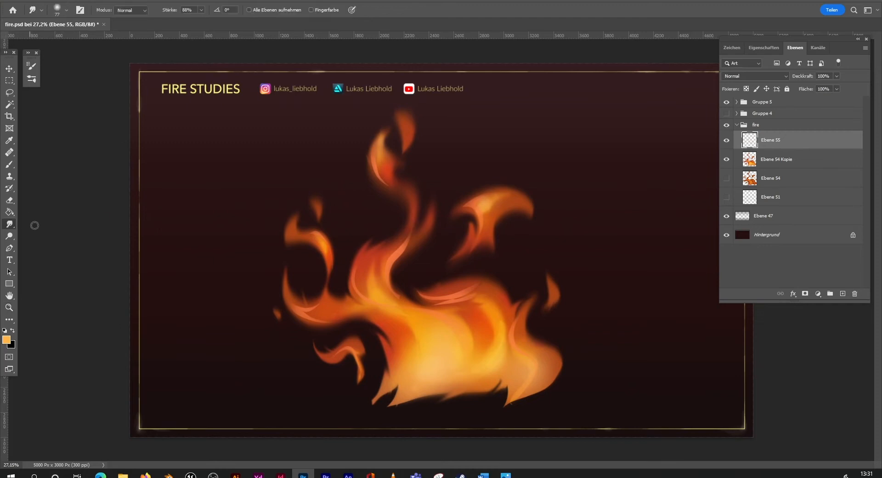
pyautogui.click(66, 9)
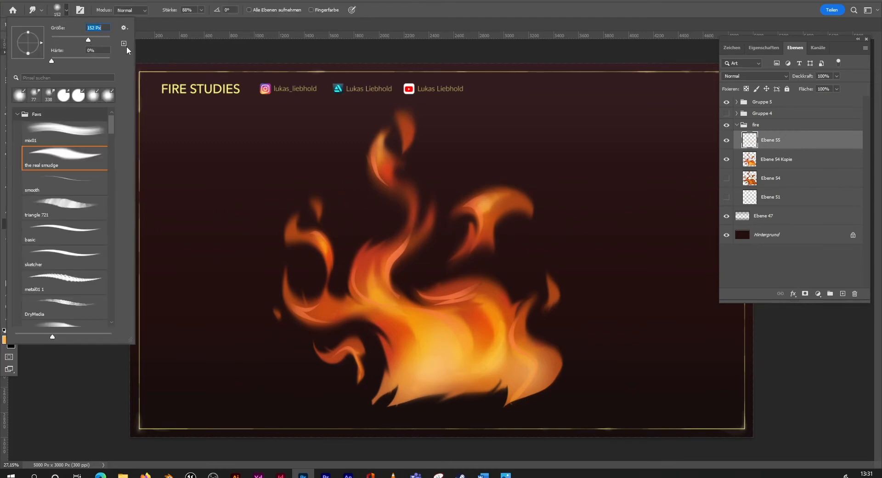
pyautogui.press('Return')
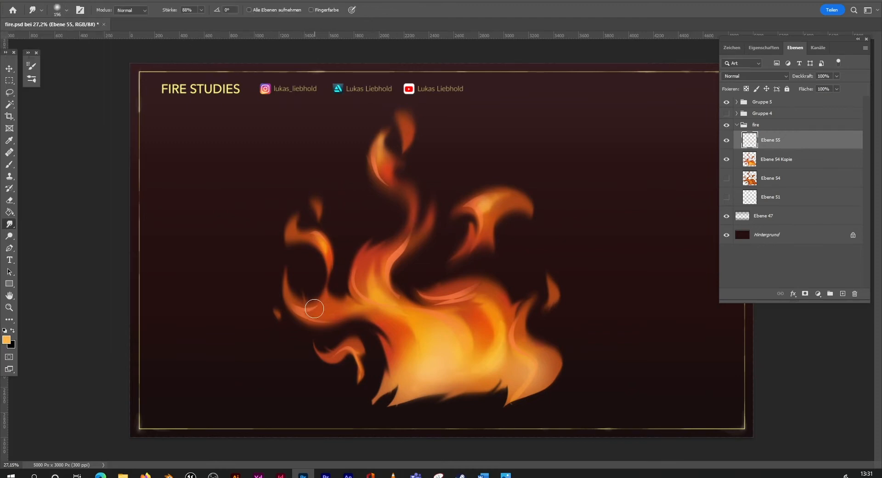
pyautogui.click(59, 10)
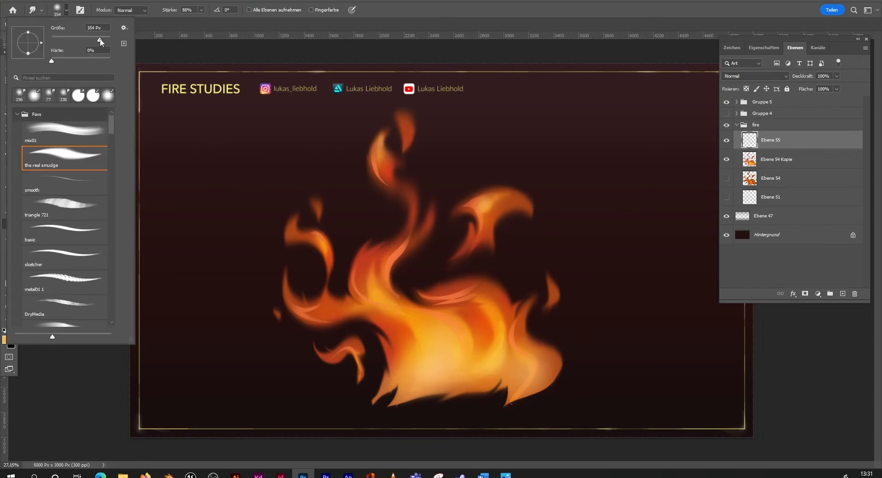
pyautogui.click(171, 65)
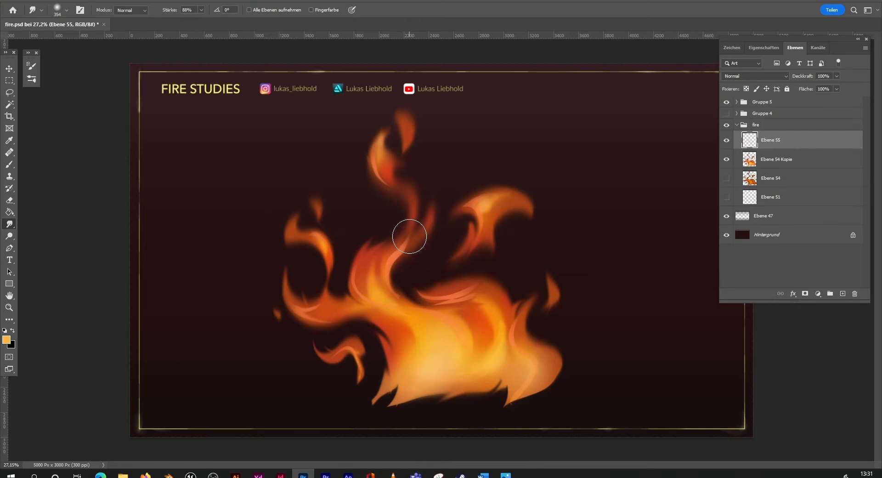
pyautogui.moveTo(410, 236); pyautogui.dragTo(401, 247)
pyautogui.moveTo(466, 206)
pyautogui.mouseDown()
pyautogui.moveTo(489, 197)
pyautogui.moveTo(478, 228)
pyautogui.mouseUp()
pyautogui.moveTo(477, 290)
pyautogui.mouseDown()
pyautogui.moveTo(437, 307)
pyautogui.moveTo(434, 299)
pyautogui.moveTo(505, 271)
pyautogui.moveTo(589, 262)
pyautogui.moveTo(521, 319)
pyautogui.mouseUp()
pyautogui.moveTo(345, 354)
pyautogui.mouseDown()
pyautogui.moveTo(361, 366)
pyautogui.moveTo(358, 346)
pyautogui.moveTo(315, 304)
pyautogui.moveTo(297, 306)
pyautogui.moveTo(379, 304)
pyautogui.moveTo(370, 300)
pyautogui.moveTo(370, 272)
pyautogui.mouseUp()
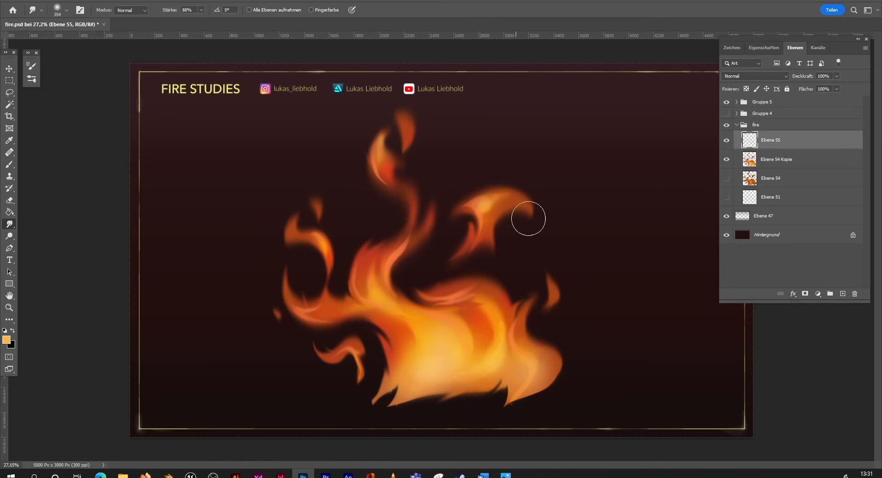
pyautogui.moveTo(490, 304); pyautogui.dragTo(470, 303)
# Step: Smudge the highlight streak on the detached top flame to blend it in
pyautogui.click(9, 307)
pyautogui.moveTo(325, 270); pyautogui.dragTo(529, 246)
pyautogui.click(10, 223)
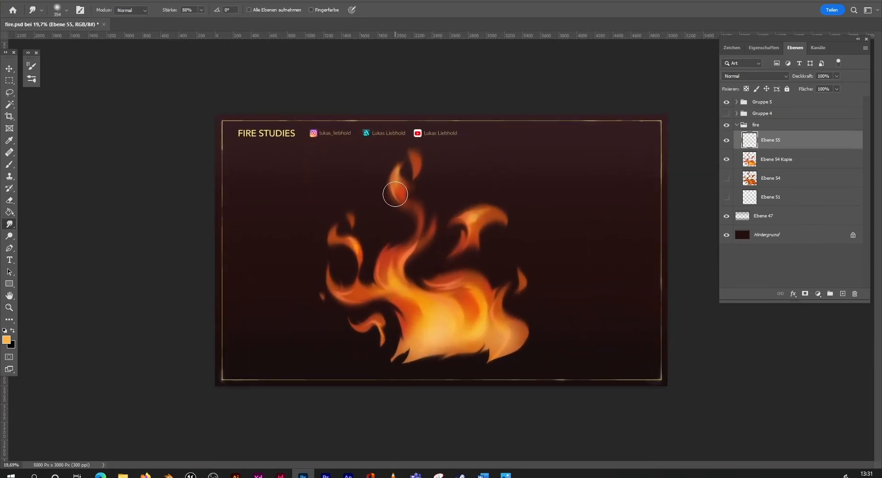
pyautogui.moveTo(395, 194); pyautogui.dragTo(410, 169)
pyautogui.click(726, 144)
pyautogui.rightClick(789, 147)
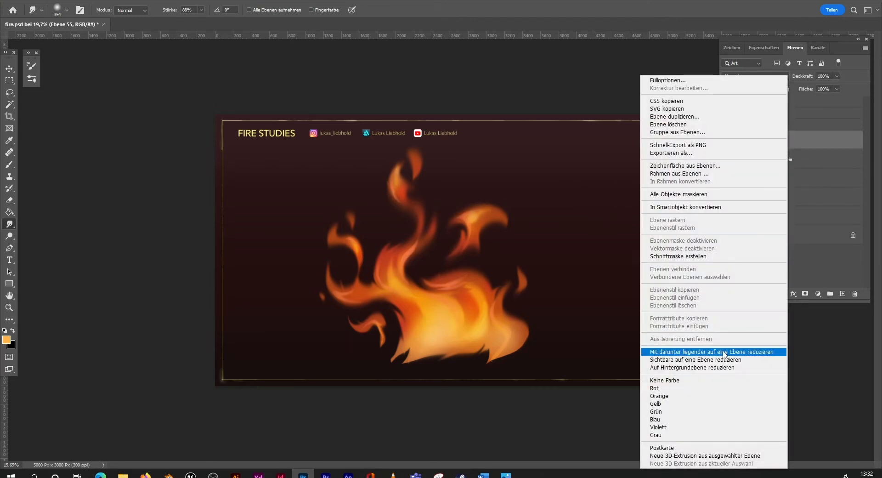
pyautogui.click(818, 179)
# Step: Set the brush mode to Löschen and fade out the streaks on the central body's upper ridge
pyautogui.click(10, 164)
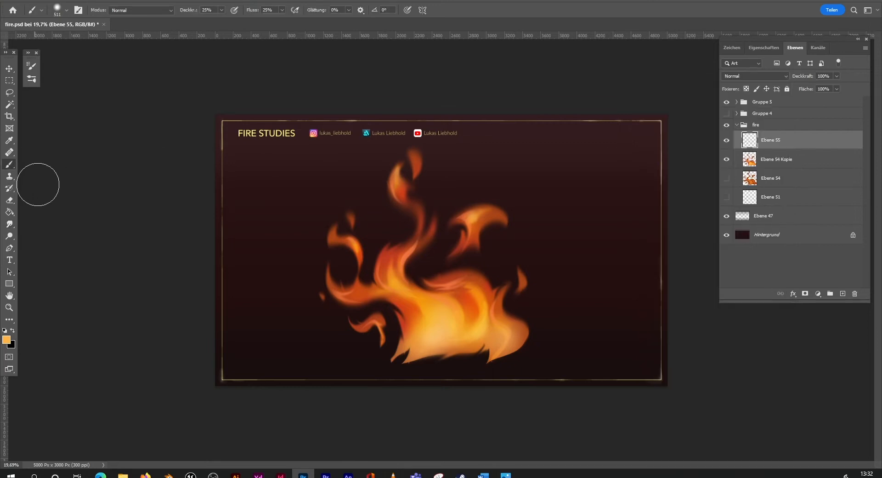
pyautogui.click(137, 10)
pyautogui.click(140, 35)
pyautogui.moveTo(444, 281)
pyautogui.mouseDown()
pyautogui.moveTo(467, 276)
pyautogui.moveTo(436, 282)
pyautogui.moveTo(457, 288)
pyautogui.mouseUp()
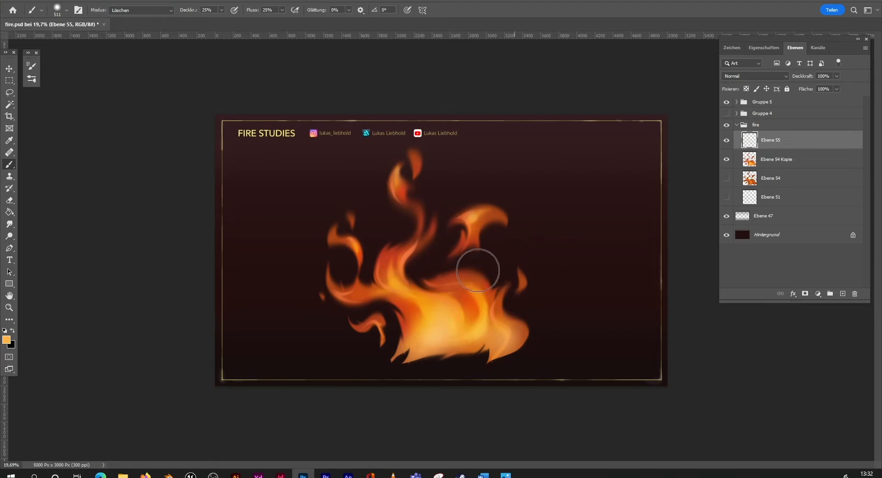
# Step: Merge Ebene 55 down into Ebene 54 Kopie and switch to the Move tool
pyautogui.rightClick(801, 144)
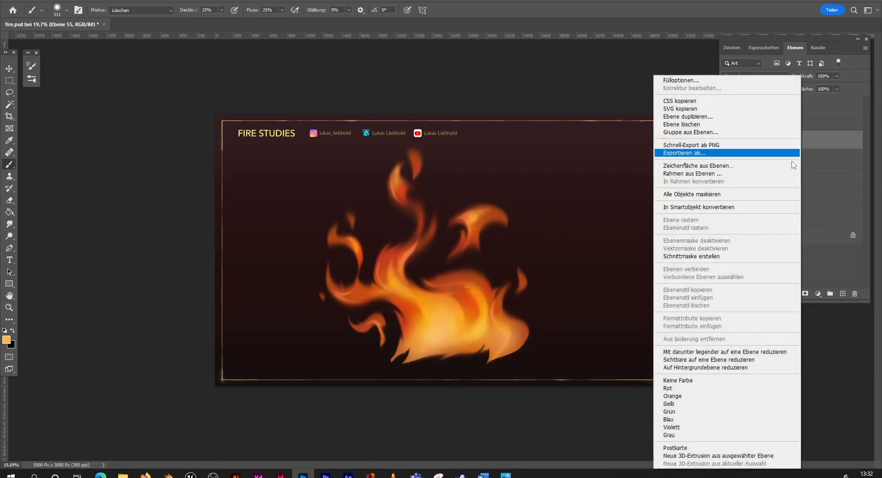
pyautogui.click(718, 351)
pyautogui.press('v')
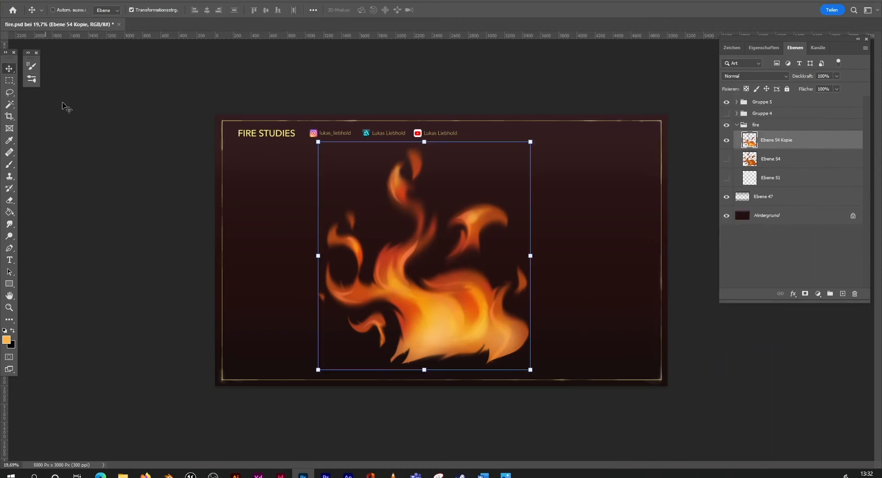
# Step: Rotate the flame artwork about 7.81° clockwise and shift it slightly to the right
pyautogui.moveTo(551, 195); pyautogui.dragTo(552, 206)
pyautogui.moveTo(476, 305); pyautogui.dragTo(490, 302)
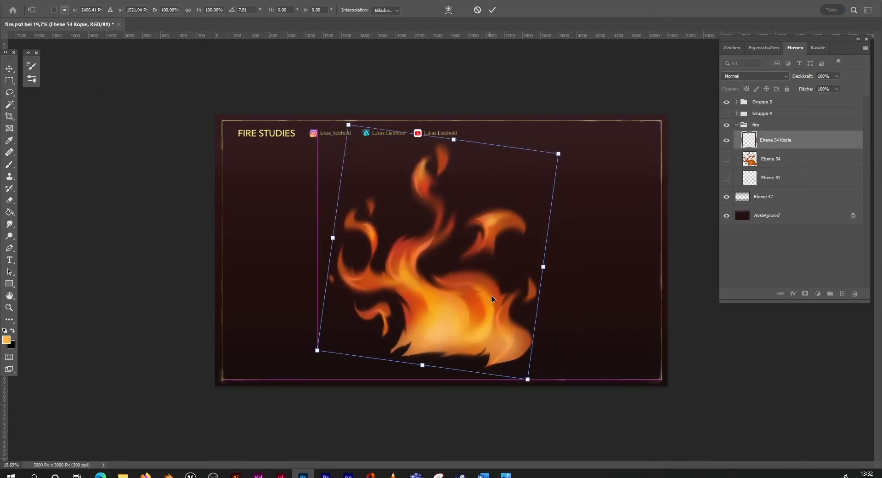
pyautogui.press('Return')
# Step: Duplicate the Ebene 54 Kopie layer and hide the original, with the Smudge tool ready
pyautogui.click(9, 224)
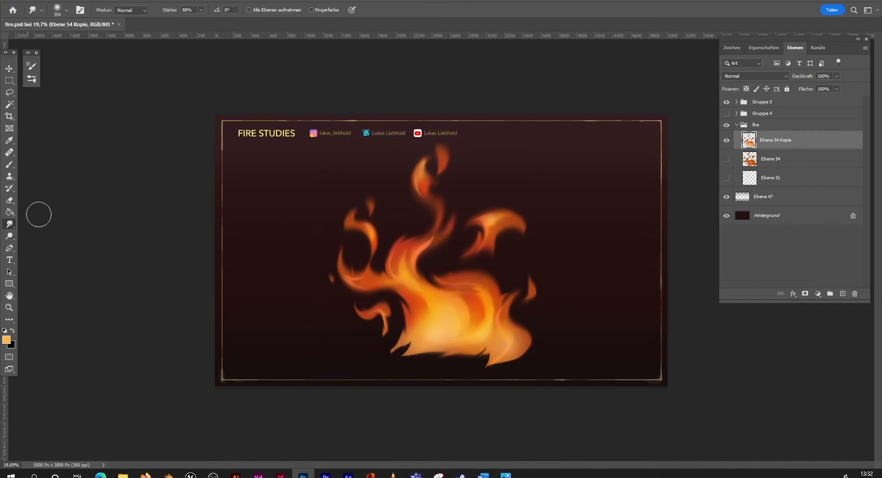
pyautogui.rightClick(801, 144)
pyautogui.click(708, 116)
pyautogui.click(519, 128)
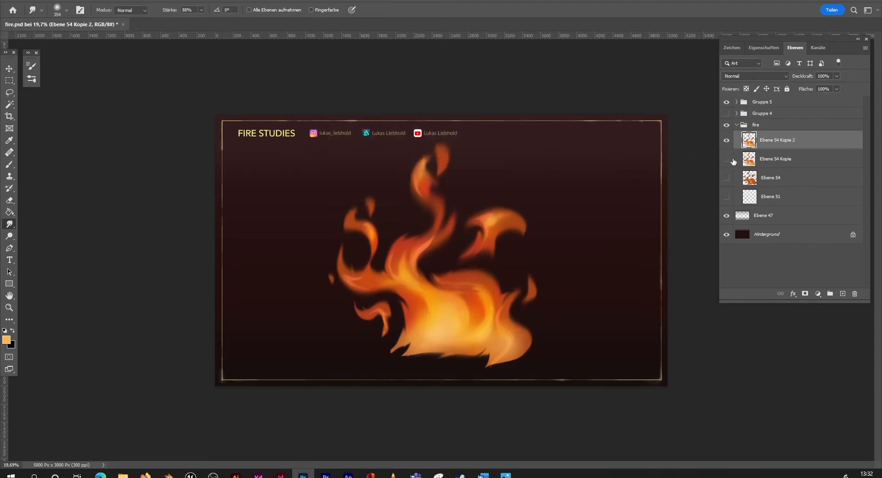
# Step: Smudge the bottom edge of the central fire into several pointed flame tips at 354 px, undoing unwanted strokes
pyautogui.moveTo(462, 333); pyautogui.dragTo(468, 328)
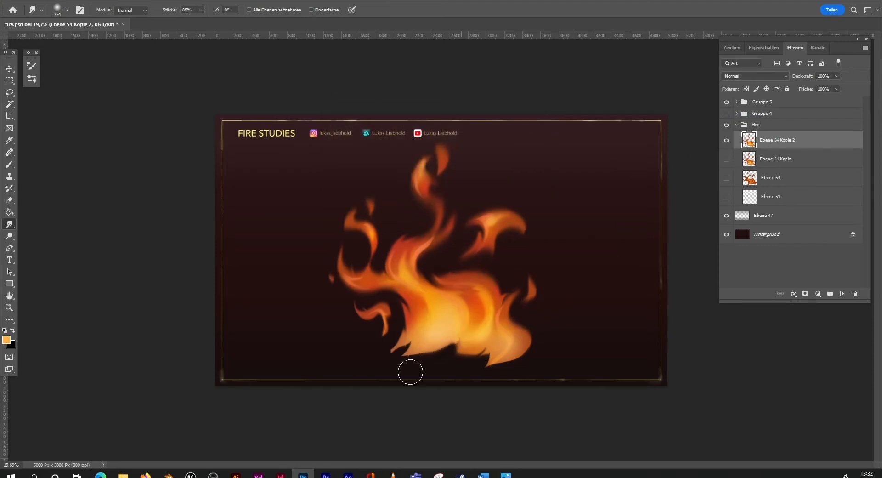
pyautogui.hotkey('ctrl', 'z')
pyautogui.moveTo(419, 366)
pyautogui.mouseDown()
pyautogui.moveTo(475, 326)
pyautogui.moveTo(399, 354)
pyautogui.moveTo(376, 382)
pyautogui.mouseUp()
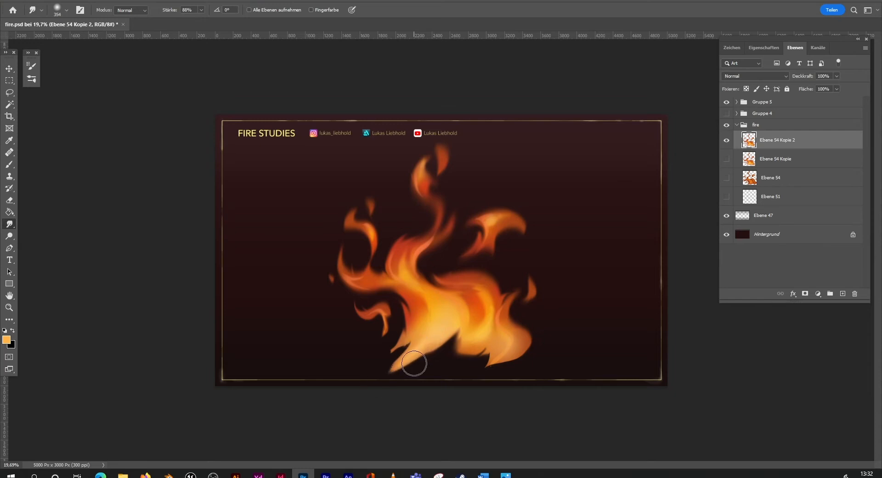
pyautogui.hotkey('ctrl', 'z')
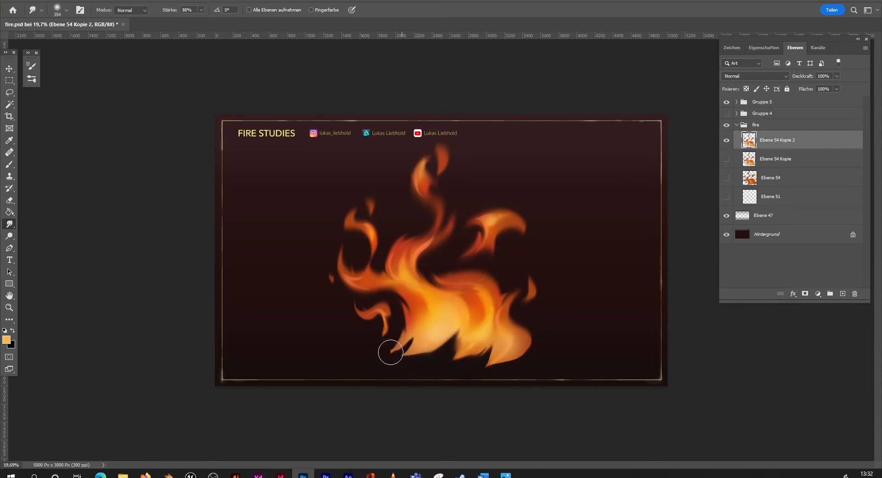
pyautogui.moveTo(388, 350)
pyautogui.mouseDown()
pyautogui.moveTo(401, 328)
pyautogui.moveTo(383, 338)
pyautogui.moveTo(444, 324)
pyautogui.moveTo(428, 345)
pyautogui.mouseUp()
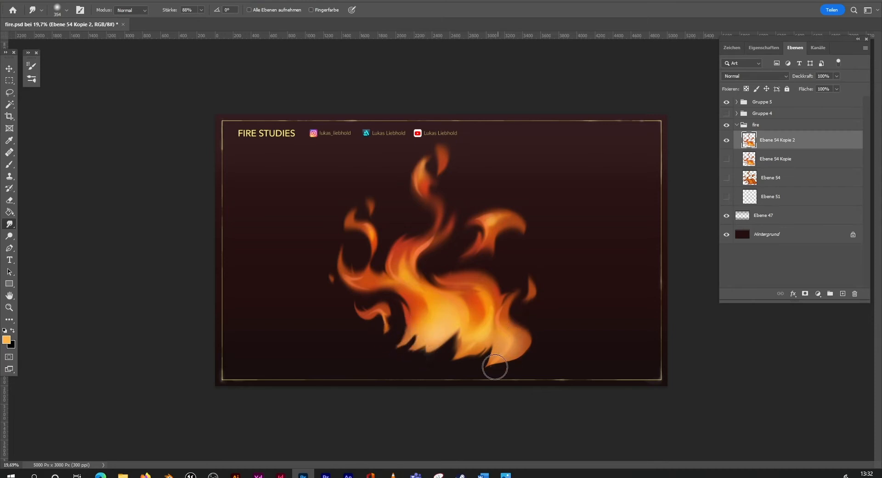
pyautogui.moveTo(489, 366)
pyautogui.mouseDown()
pyautogui.moveTo(522, 355)
pyautogui.moveTo(496, 368)
pyautogui.mouseUp()
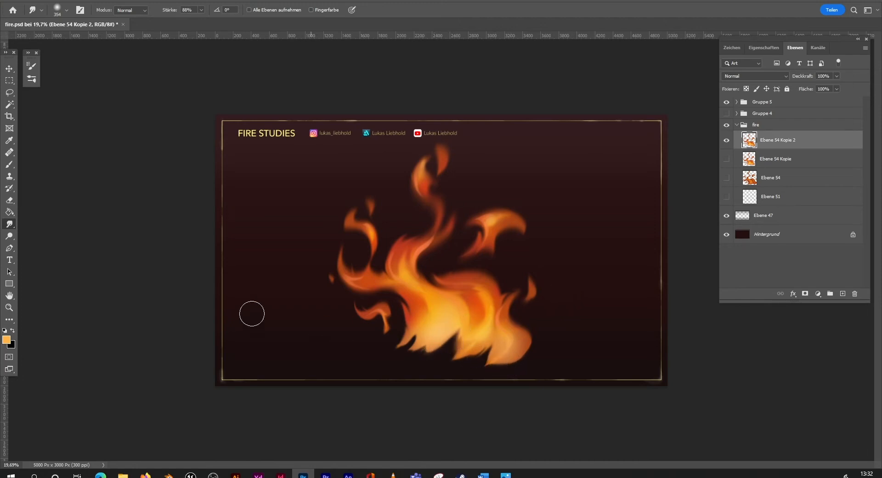
# Step: Add a layer mask to Ebene 54 Kopie 2 and softly fade the fire's lower-right tip with black in Normal mode
pyautogui.press('b')
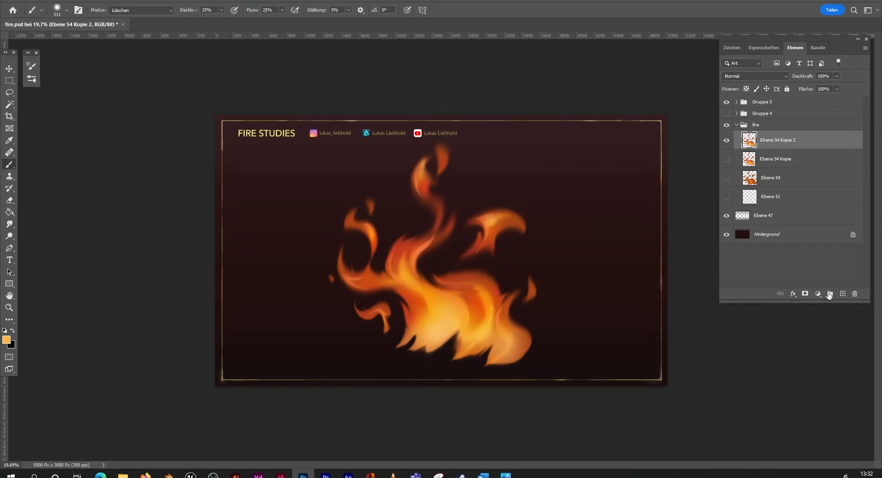
pyautogui.click(804, 293)
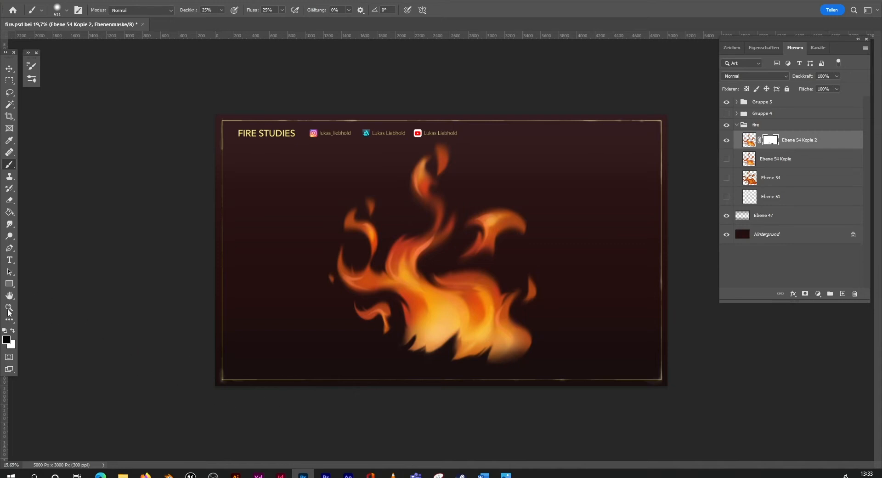
# Step: Target the layer image instead of its mask and nudge the flame artwork slightly left and down
pyautogui.press('z')
pyautogui.moveTo(515, 306)
pyautogui.mouseDown()
pyautogui.moveTo(495, 285)
pyautogui.moveTo(555, 260)
pyautogui.mouseUp()
pyautogui.click(8, 70)
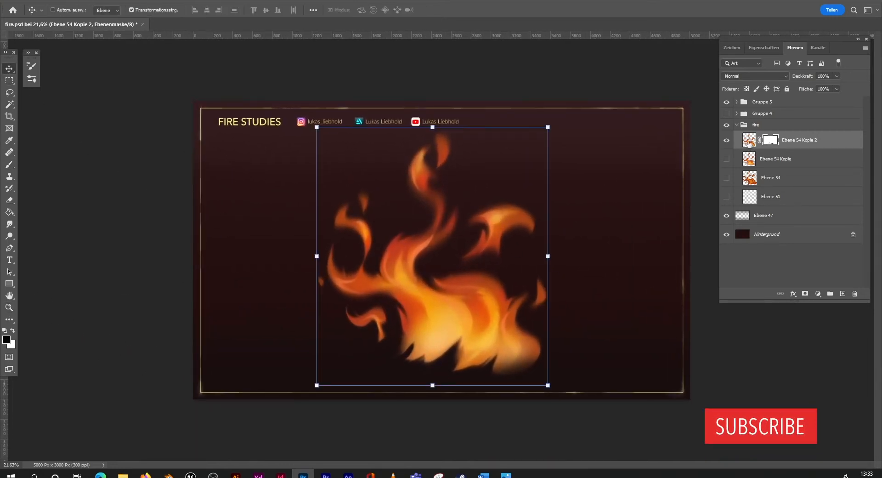
pyautogui.click(748, 140)
pyautogui.moveTo(484, 319); pyautogui.dragTo(488, 343)
# Step: Apply a Belichtung correction of +0,76 to the flame layer to brighten the fire
pyautogui.press('z')
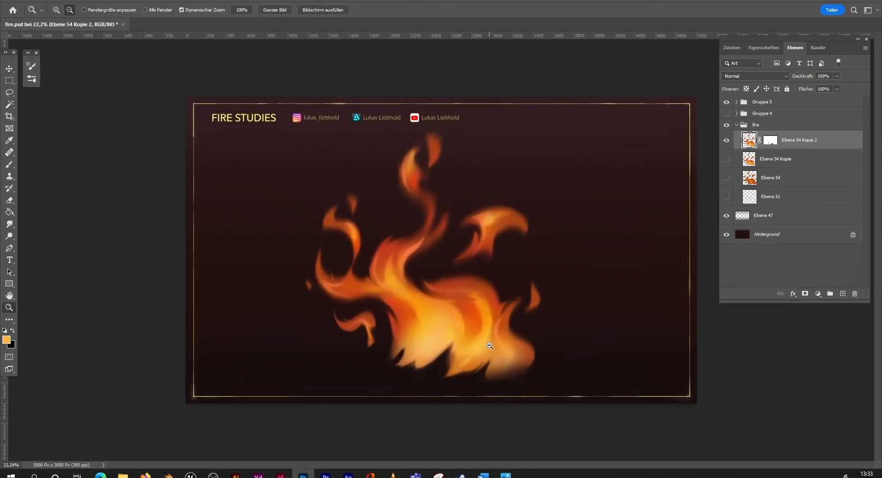
pyautogui.click(70, 0)
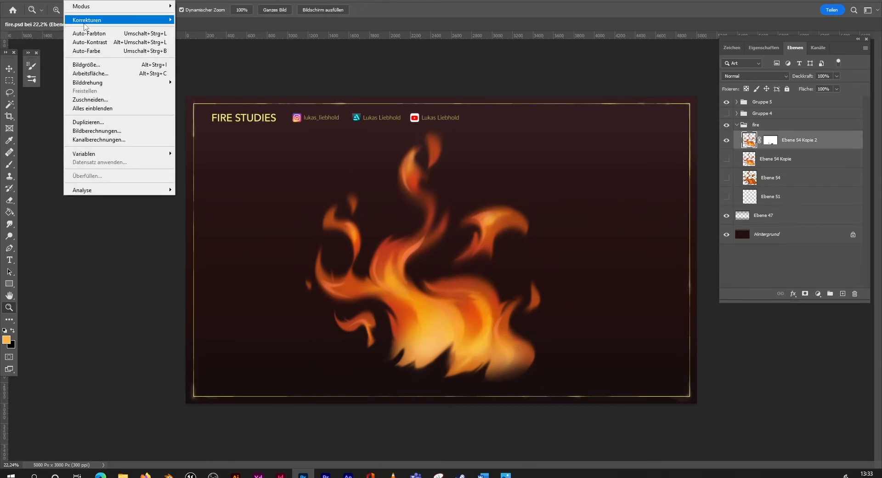
pyautogui.click(198, 46)
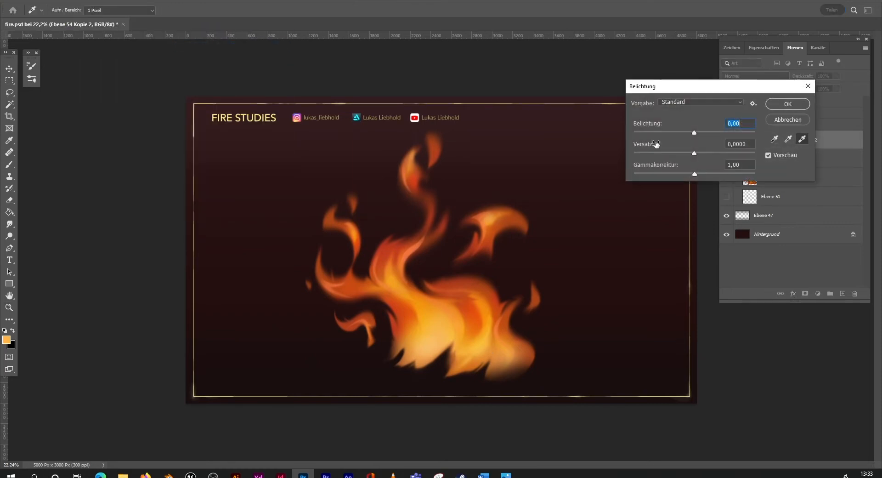
pyautogui.click(701, 132)
pyautogui.click(787, 105)
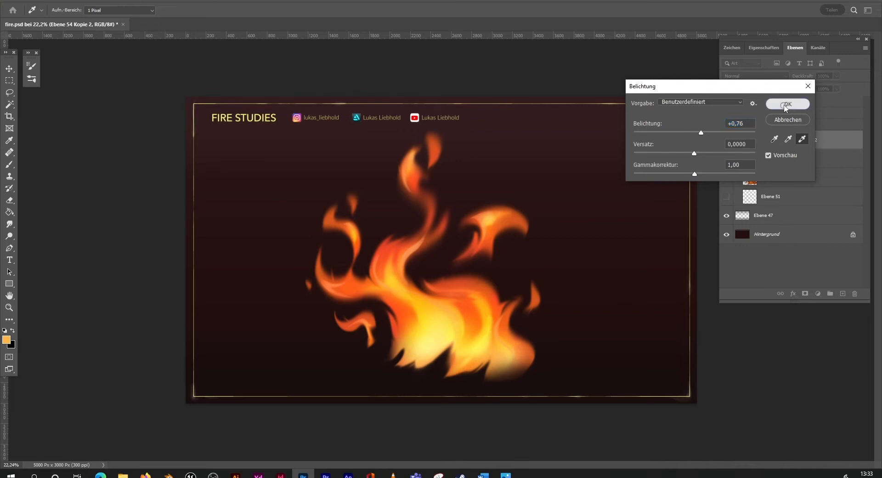
# Step: Create a new layer above the flames and choose the basic brush at 39 px
pyautogui.press('z')
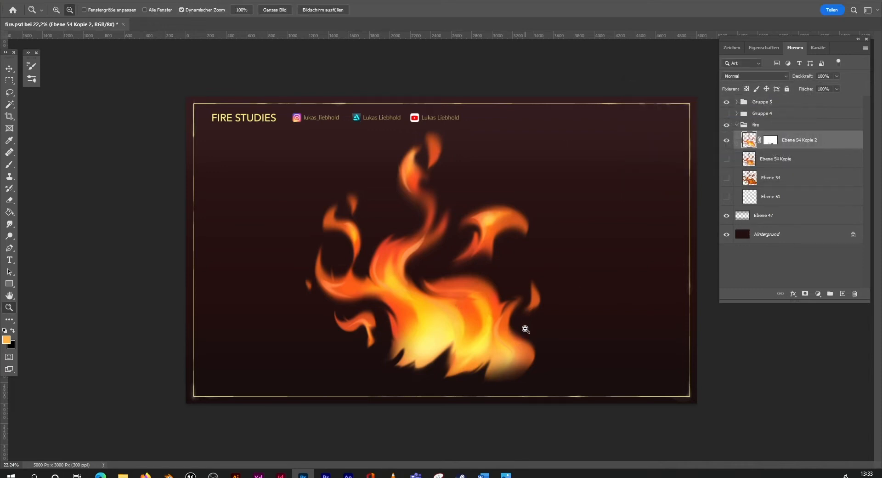
pyautogui.moveTo(526, 330)
pyautogui.mouseDown()
pyautogui.moveTo(500, 336)
pyautogui.moveTo(517, 331)
pyautogui.mouseUp()
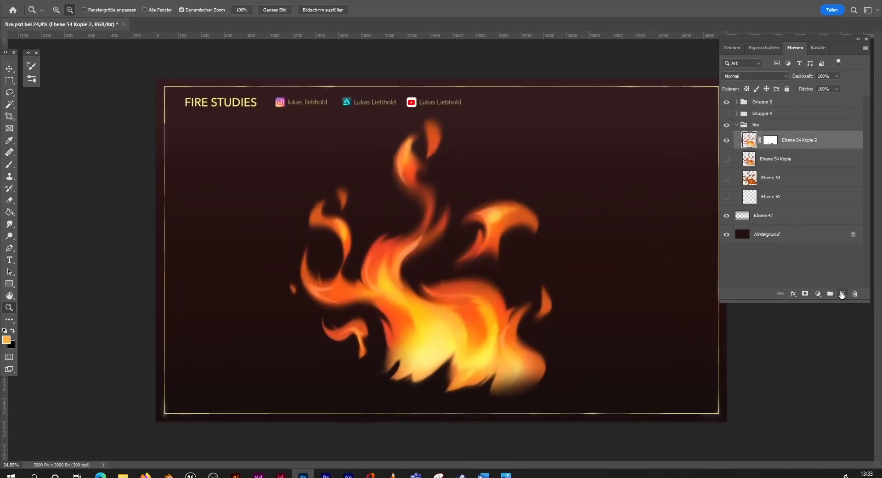
pyautogui.click(842, 293)
pyautogui.click(15, 161)
pyautogui.click(60, 9)
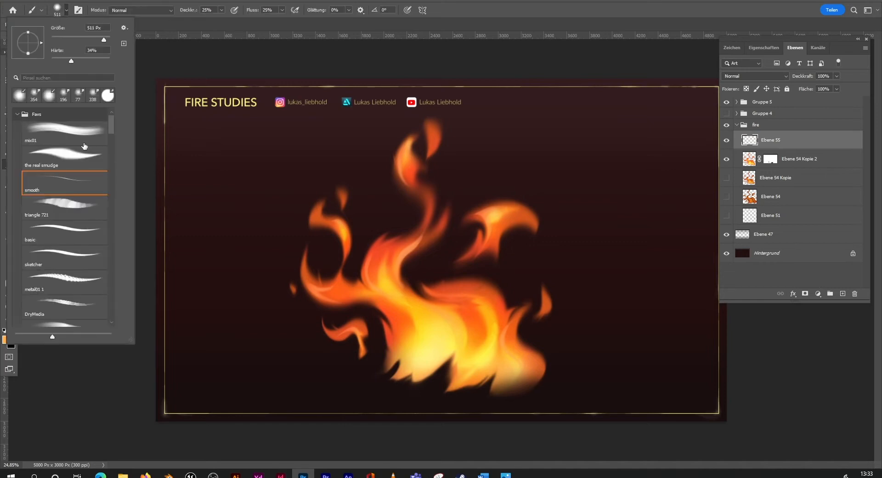
pyautogui.click(68, 229)
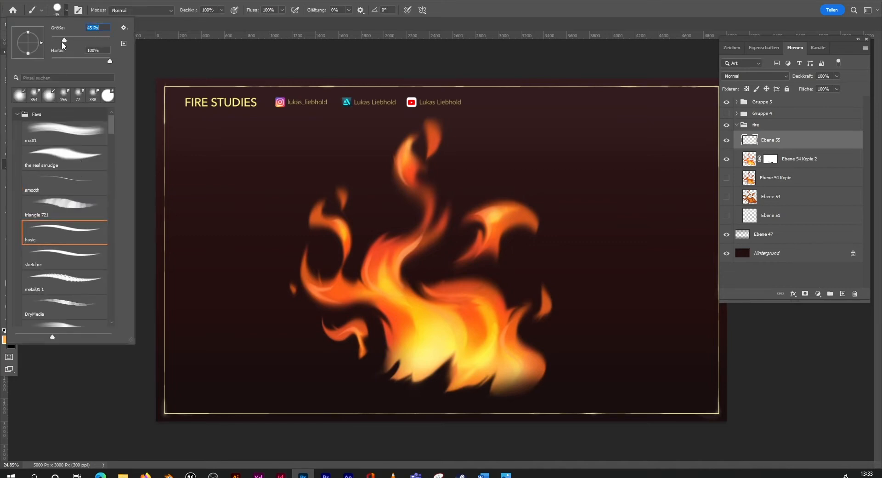
pyautogui.click(227, 76)
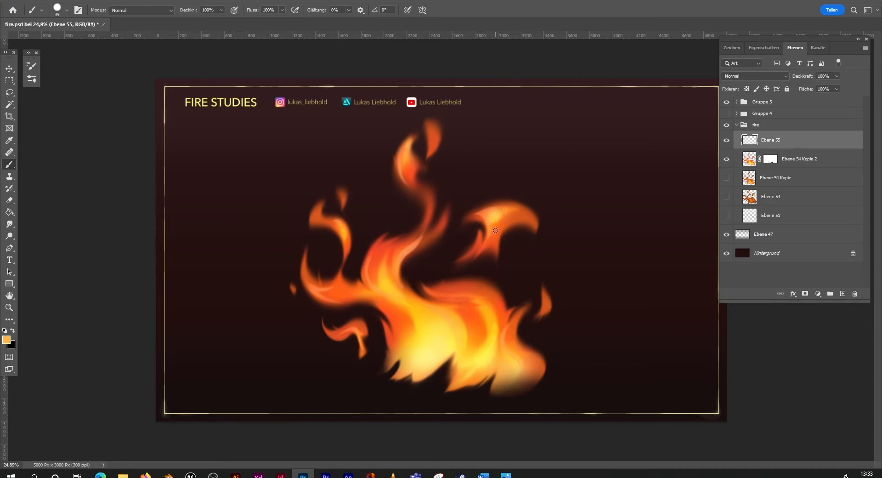
# Step: Sample a bright orange from the fire and paint small sparks around the tongues, detached flames and central body
pyautogui.press('i')
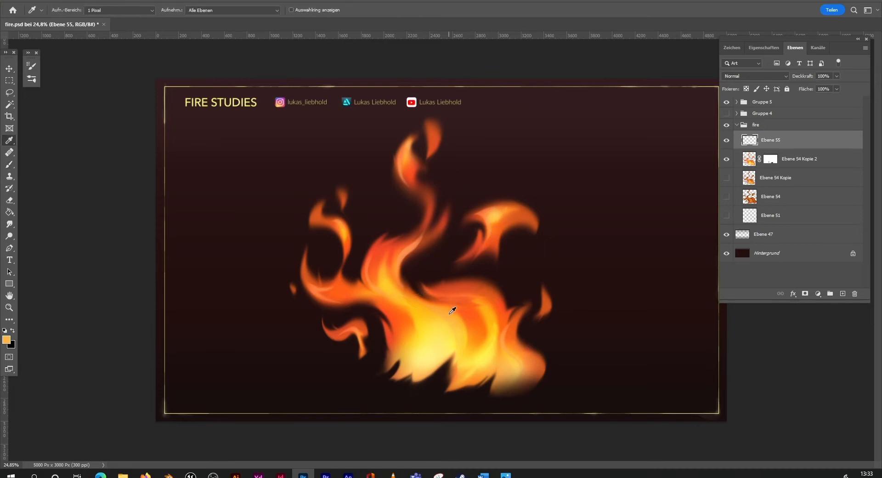
pyautogui.press('b')
pyautogui.moveTo(391, 246)
pyautogui.mouseDown()
pyautogui.moveTo(403, 233)
pyautogui.moveTo(397, 214)
pyautogui.mouseUp()
pyautogui.hotkey('ctrl', 'z')
pyautogui.click(391, 208)
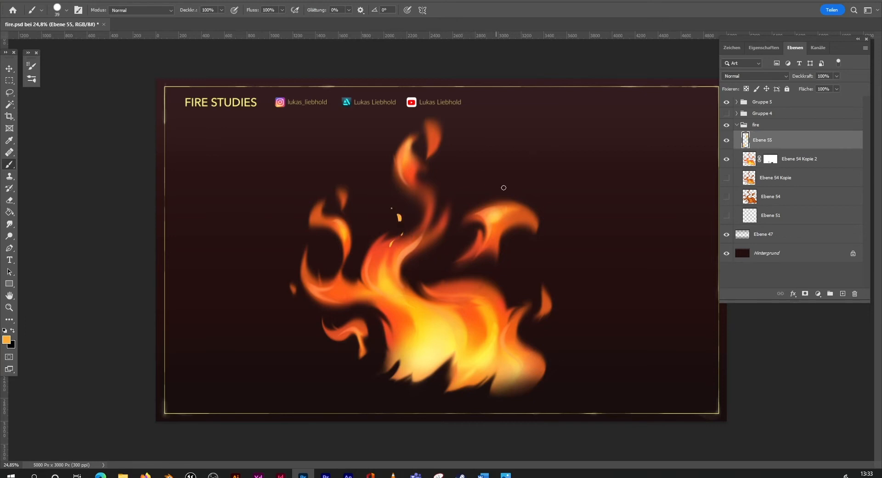
pyautogui.moveTo(500, 194); pyautogui.dragTo(498, 165)
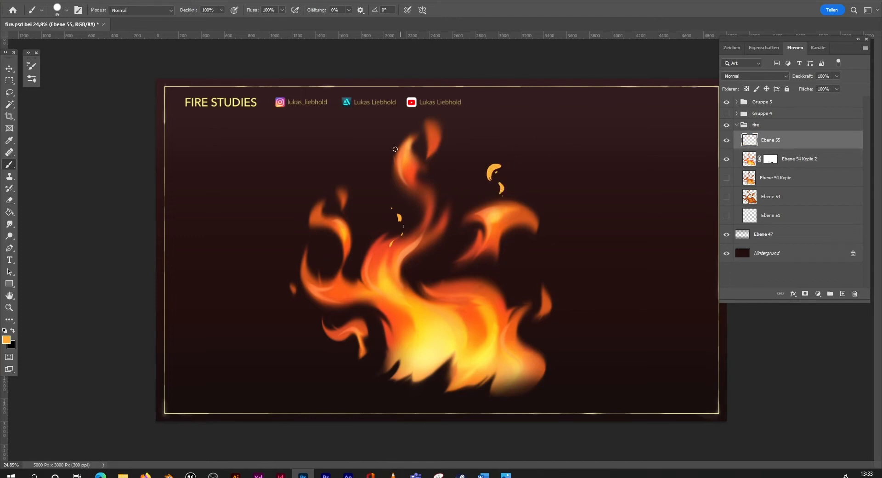
pyautogui.moveTo(395, 148); pyautogui.dragTo(395, 131)
pyautogui.moveTo(352, 218); pyautogui.dragTo(351, 211)
pyautogui.click(466, 315)
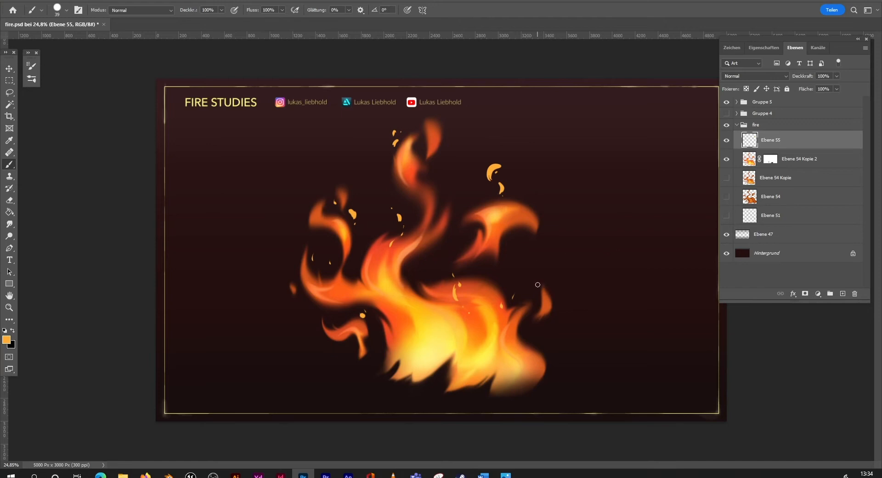
# Step: Paint further sparks in red-orange and pale yellow sampled from the fire, and smudge the large sparks above the detached right flame
pyautogui.press('i')
pyautogui.click(550, 296)
pyautogui.keyDown('alt'); pyautogui.click(454, 310); pyautogui.keyUp('alt')
pyautogui.click(427, 313)
pyautogui.press('r')
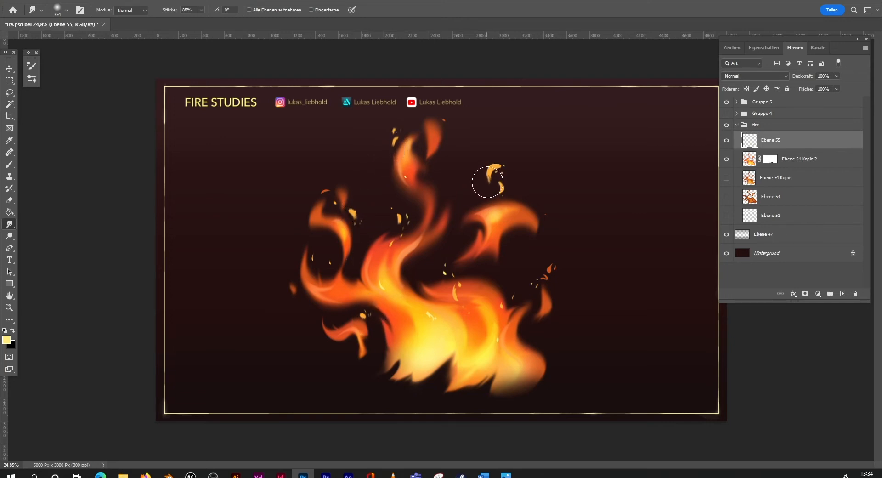
pyautogui.moveTo(487, 179)
pyautogui.mouseDown()
pyautogui.moveTo(479, 187)
pyautogui.moveTo(489, 172)
pyautogui.moveTo(501, 192)
pyautogui.mouseUp()
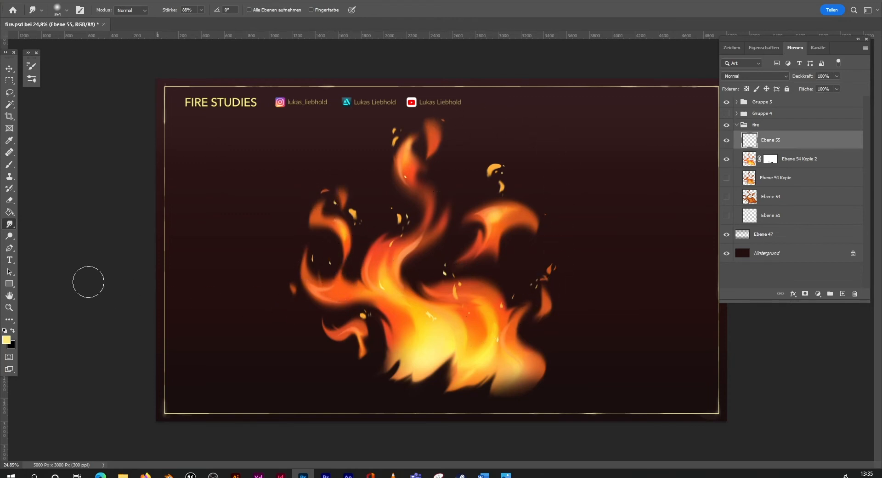
# Step: Select the spark and flame layers together, narrow them to 89.53% width and reposition them slightly
pyautogui.click(9, 307)
pyautogui.moveTo(505, 321); pyautogui.dragTo(455, 337)
pyautogui.moveTo(481, 274)
pyautogui.mouseDown()
pyautogui.moveTo(516, 259)
pyautogui.moveTo(505, 294)
pyautogui.moveTo(519, 287)
pyautogui.moveTo(515, 297)
pyautogui.moveTo(546, 273)
pyautogui.mouseUp()
pyautogui.keyDown('ctrl'); pyautogui.click(803, 161); pyautogui.keyUp('ctrl')
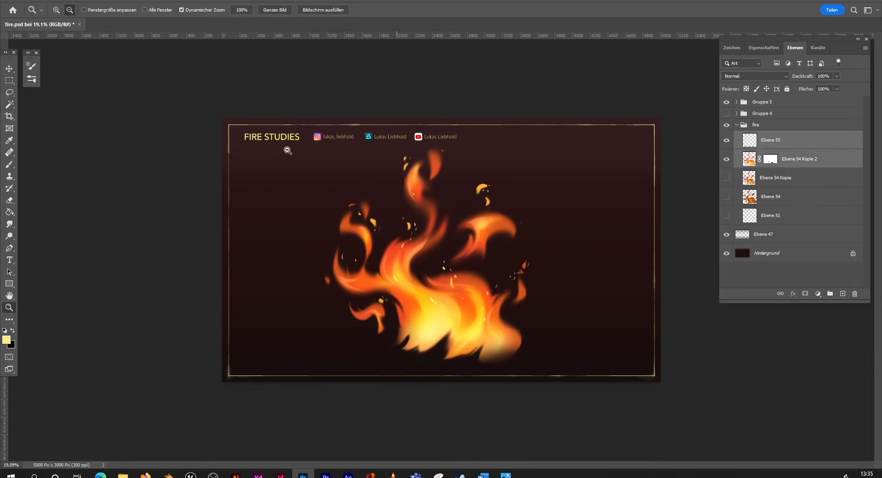
pyautogui.press('v')
pyautogui.moveTo(529, 250); pyautogui.dragTo(508, 252)
pyautogui.moveTo(496, 299); pyautogui.dragTo(504, 296)
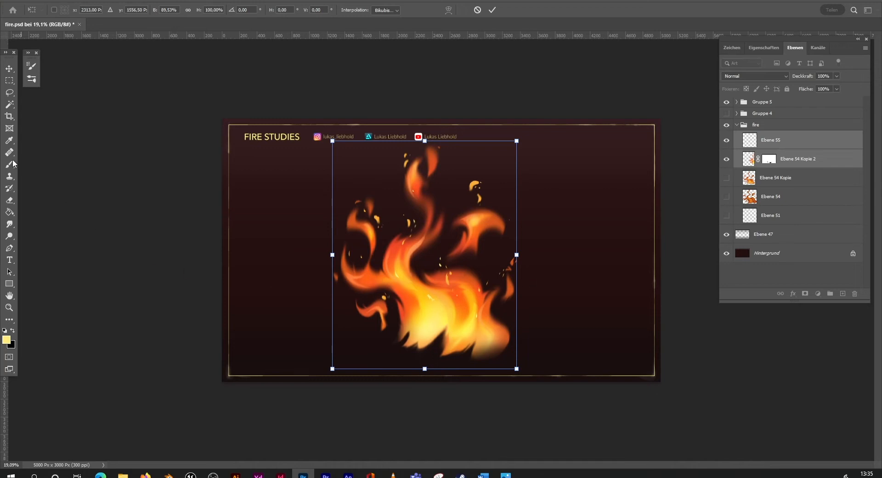
# Step: Mask out the fire's lower-right tip on Ebene 54 Kopie 2 with the smooth brush at 480 px, 48% opacity and 59% flow
pyautogui.click(12, 164)
pyautogui.click(771, 162)
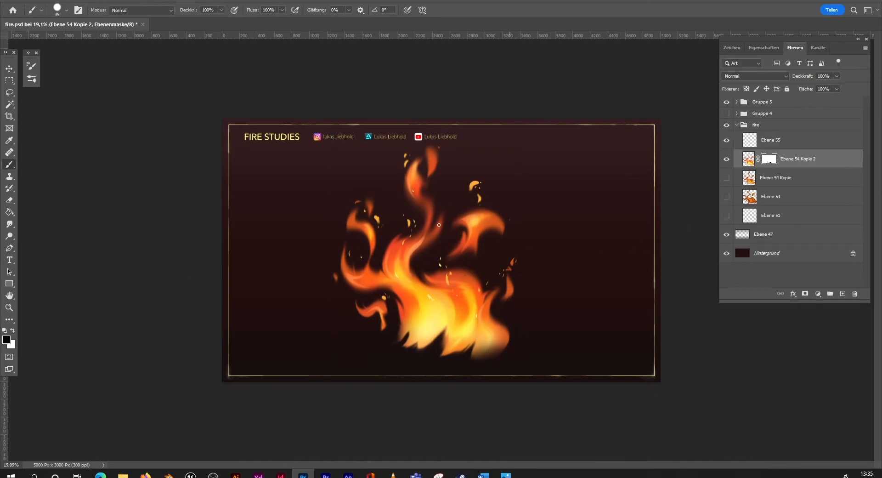
pyautogui.click(57, 9)
pyautogui.click(65, 181)
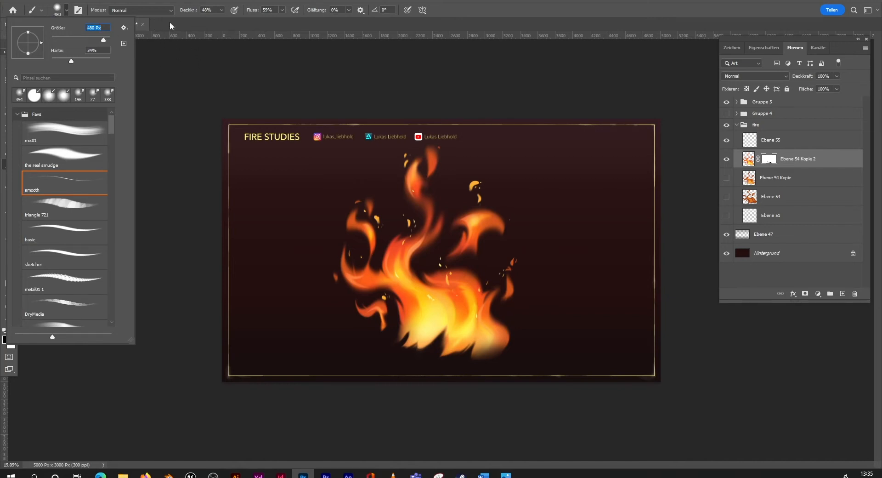
pyautogui.press('Return')
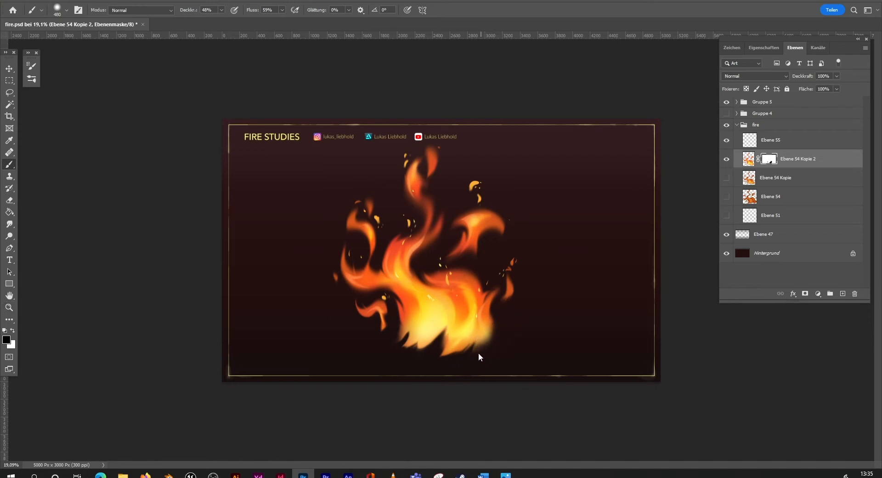
# Step: Create a new layer directly above Ebene 54 Kopie, beneath the masked flame layer
pyautogui.click(10, 306)
pyautogui.moveTo(519, 306); pyautogui.dragTo(495, 315)
pyautogui.click(788, 181)
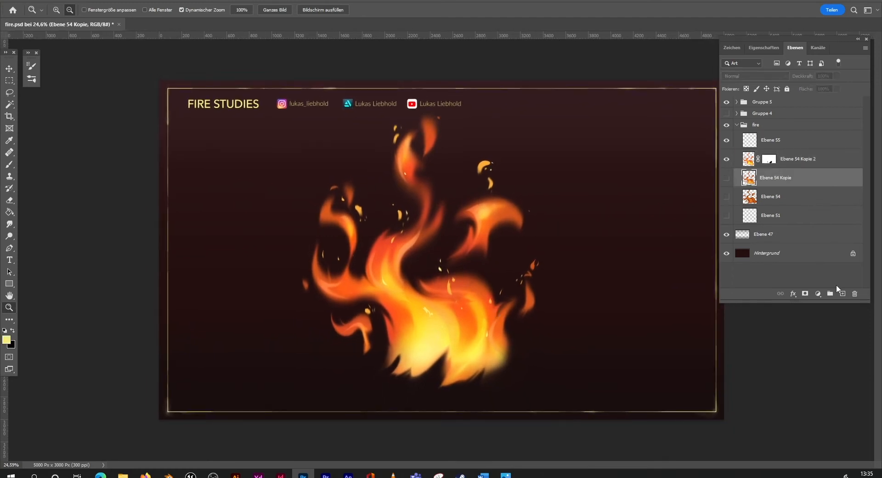
pyautogui.click(843, 293)
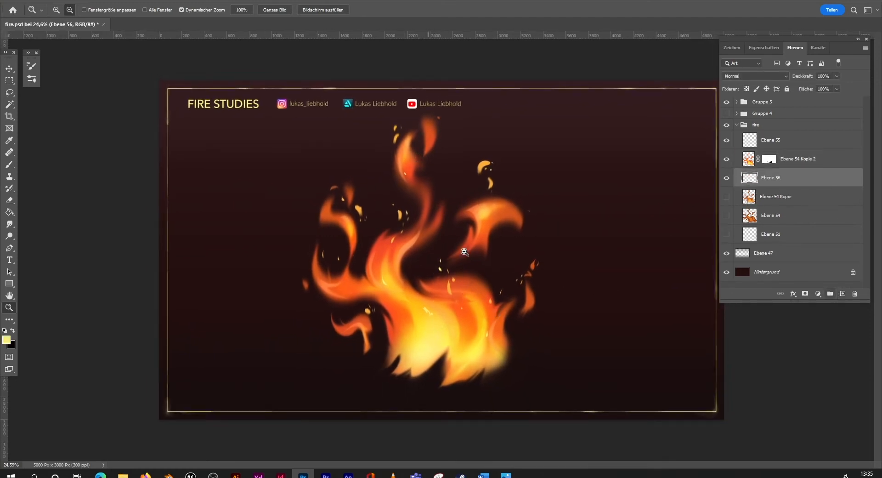
# Step: Reduce the smooth brush's size and set its opacity to 17% and flow to 37%
pyautogui.press('b')
pyautogui.click(62, 11)
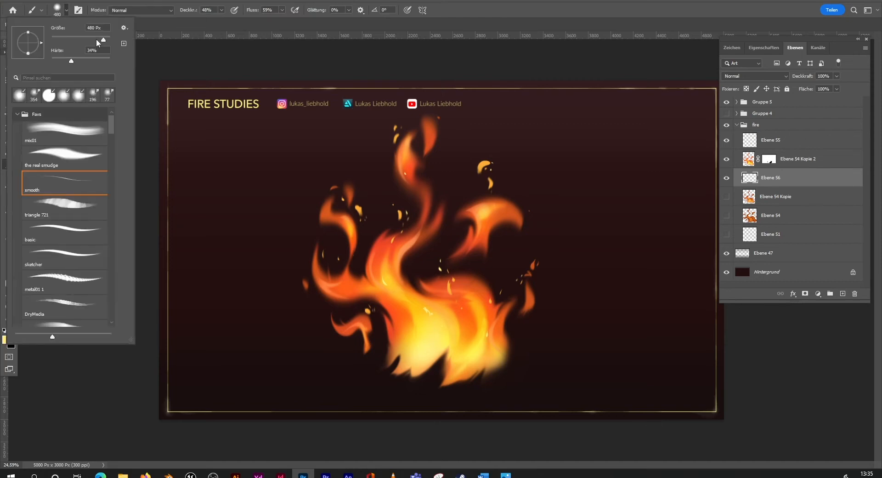
pyautogui.click(151, 56)
pyautogui.click(222, 10)
pyautogui.moveTo(222, 21); pyautogui.dragTo(217, 24)
pyautogui.click(281, 11)
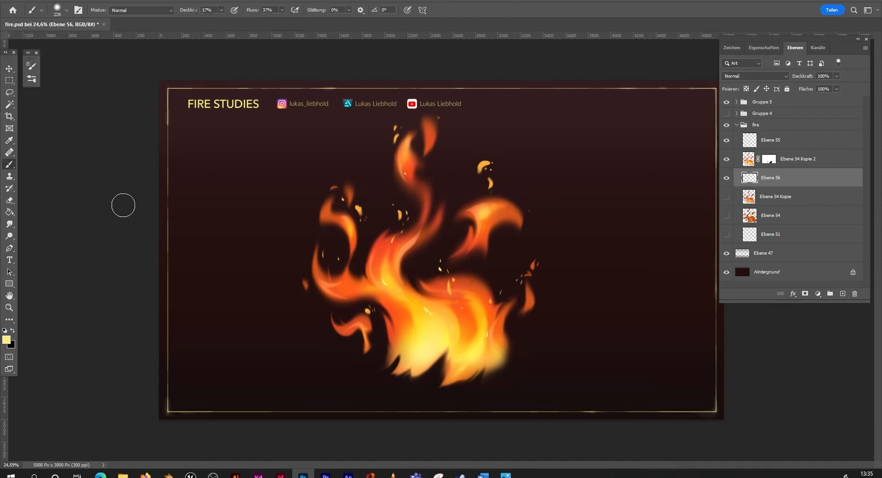
# Step: Sample an orange from the flames and paint faint glow strokes on Ebene 56 in the gaps around the central flame column
pyautogui.keyDown('alt'); pyautogui.click(406, 309); pyautogui.keyUp('alt')
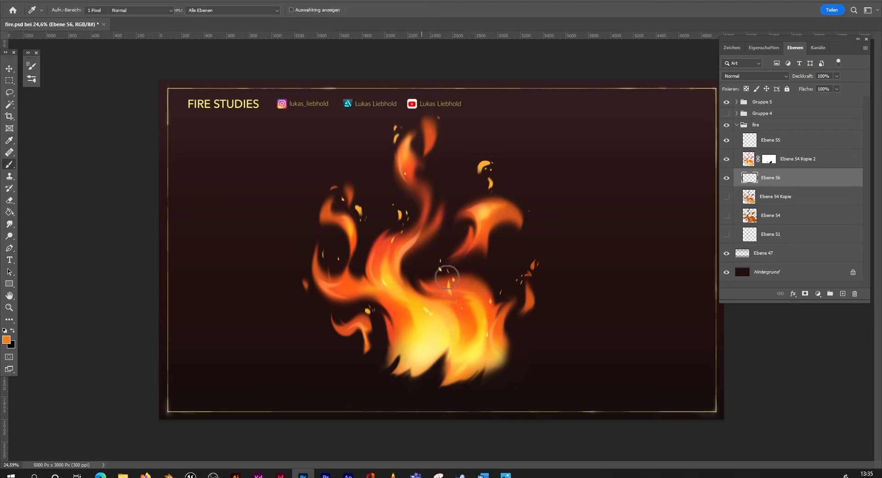
pyautogui.hotkey('ctrl', 'z')
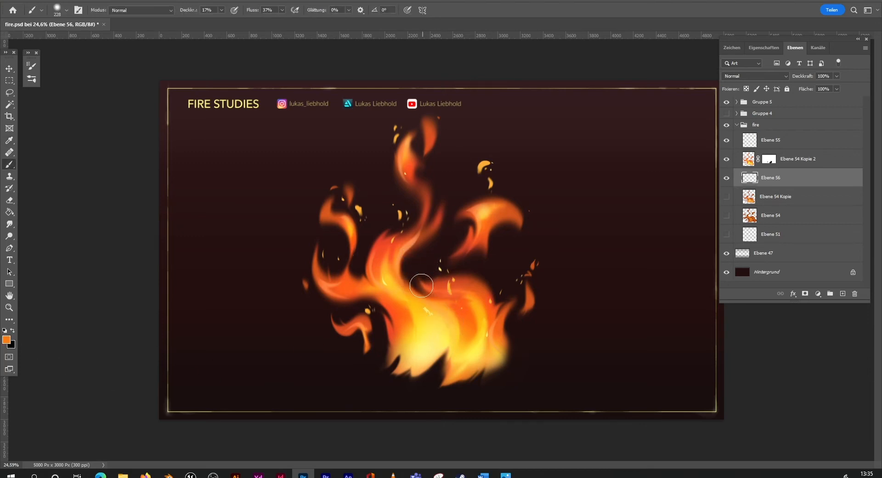
pyautogui.click(78, 10)
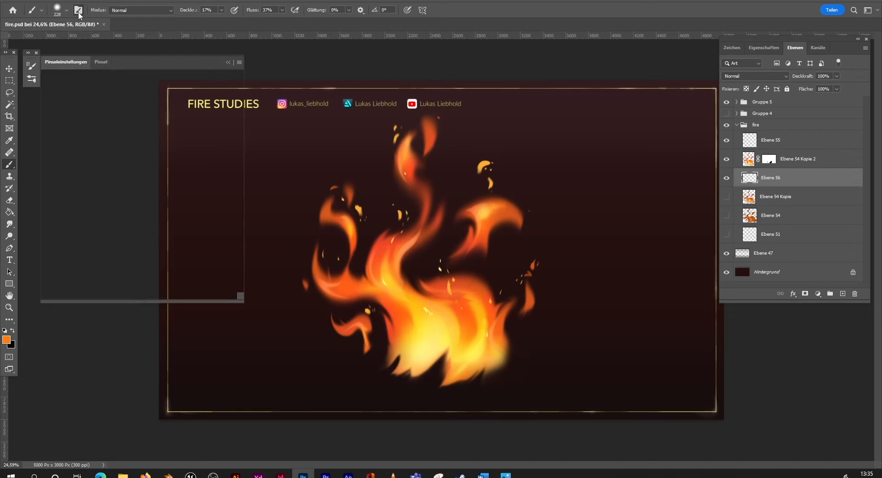
pyautogui.moveTo(128, 220); pyautogui.dragTo(113, 219)
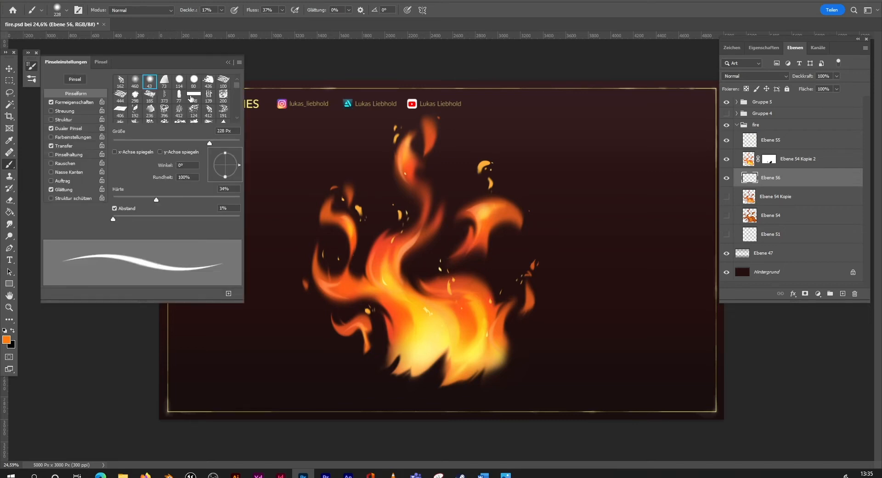
pyautogui.click(228, 62)
pyautogui.moveTo(404, 253); pyautogui.dragTo(464, 299)
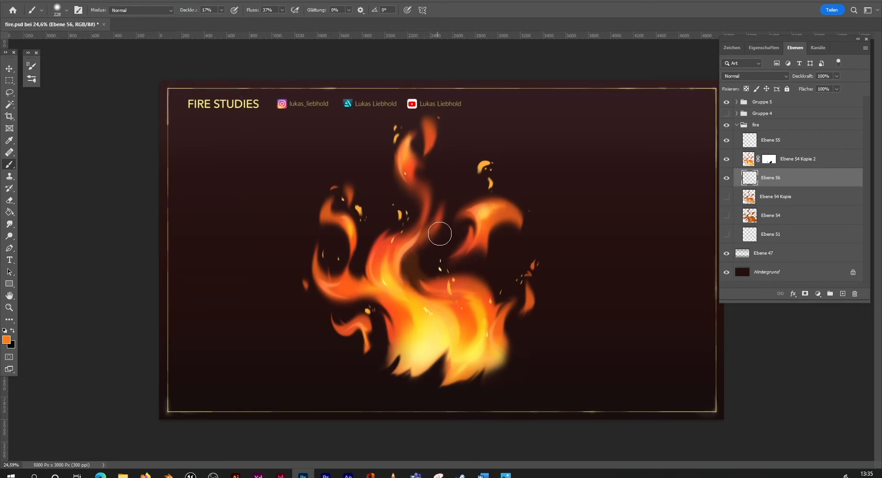
pyautogui.moveTo(417, 247)
pyautogui.mouseDown()
pyautogui.moveTo(408, 286)
pyautogui.moveTo(445, 286)
pyautogui.moveTo(401, 245)
pyautogui.moveTo(448, 310)
pyautogui.mouseUp()
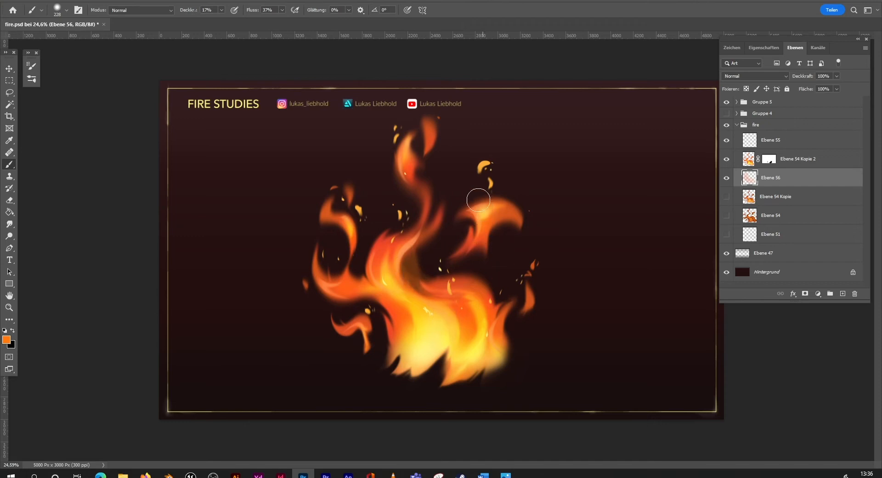
pyautogui.moveTo(418, 191); pyautogui.dragTo(402, 226)
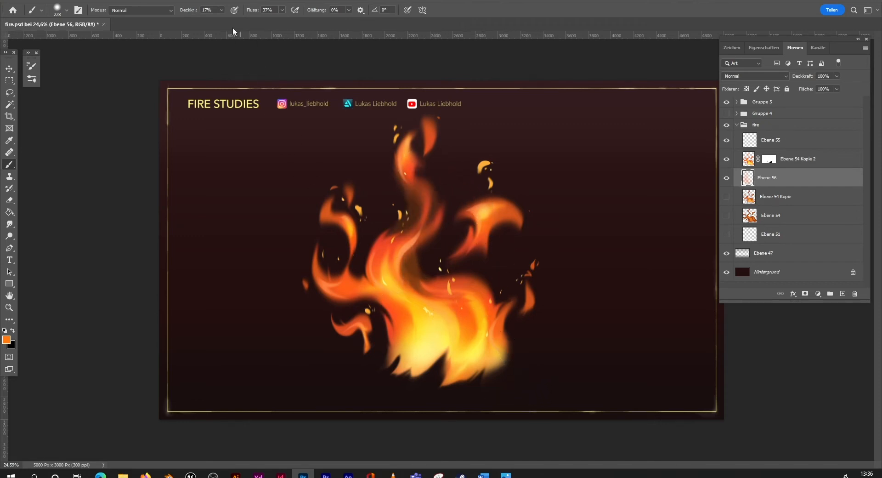
# Step: Paint a faint orange glow on Ebene 56 between the left flame tongue and the main body of the fire
pyautogui.moveTo(382, 318); pyautogui.dragTo(387, 363)
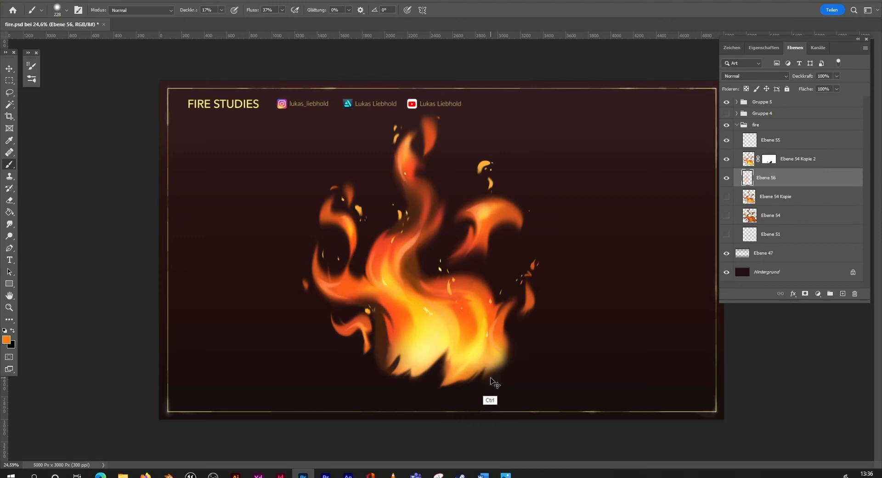
pyautogui.hotkey('ctrl', 'z')
pyautogui.moveTo(351, 235); pyautogui.dragTo(358, 267)
pyautogui.hotkey('ctrl', 'z')
pyautogui.moveTo(353, 234); pyautogui.dragTo(359, 272)
pyautogui.moveTo(362, 293); pyautogui.dragTo(381, 306)
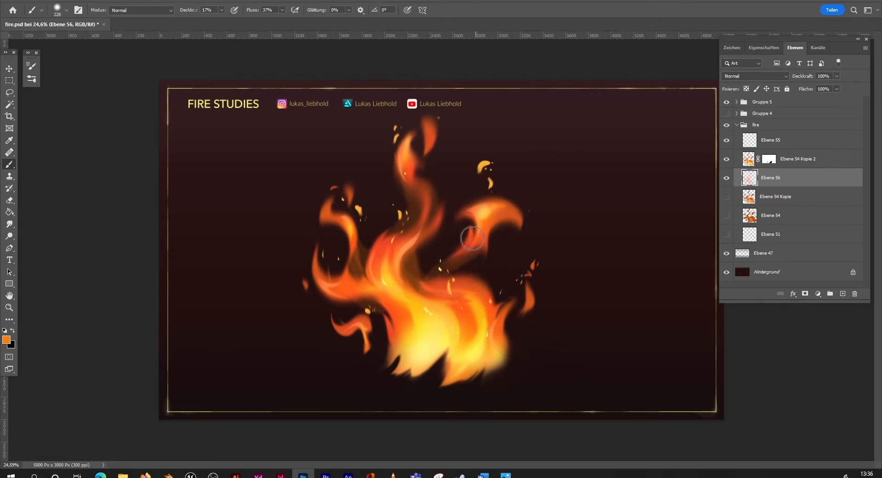
pyautogui.moveTo(418, 265)
pyautogui.mouseDown()
pyautogui.moveTo(470, 256)
pyautogui.moveTo(485, 239)
pyautogui.moveTo(488, 293)
pyautogui.mouseUp()
pyautogui.hotkey('ctrl', 'z')
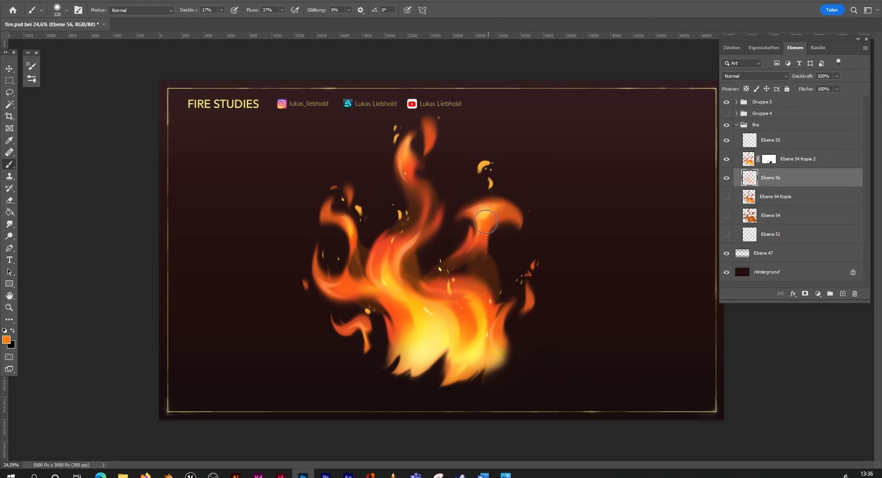
pyautogui.hotkey('ctrl', 'z')
pyautogui.moveTo(466, 254); pyautogui.dragTo(478, 262)
pyautogui.hotkey('ctrl', 'z')
pyautogui.hotkey('ctrl', 'z')
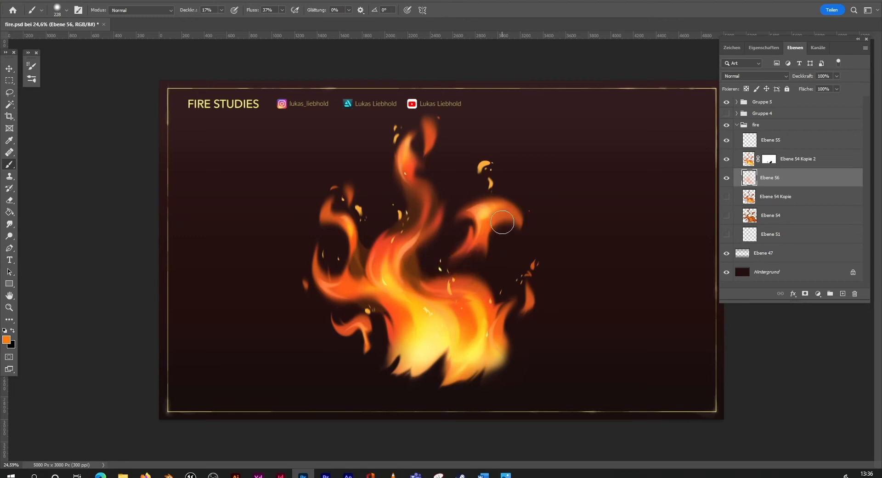
# Step: Paint a faint orange glow on Ebene 56 connecting the right hooked flame to the main body of the fire
pyautogui.moveTo(416, 266)
pyautogui.mouseDown()
pyautogui.moveTo(475, 239)
pyautogui.moveTo(487, 293)
pyautogui.mouseUp()
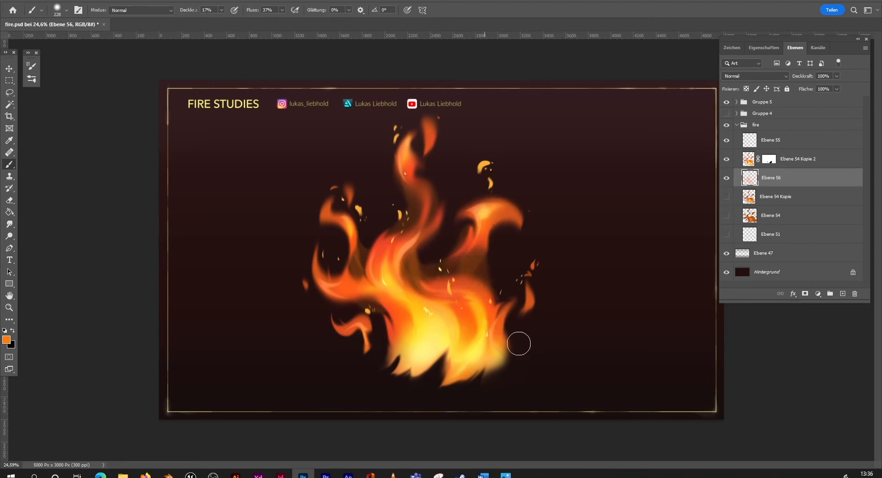
pyautogui.moveTo(479, 252); pyautogui.dragTo(451, 267)
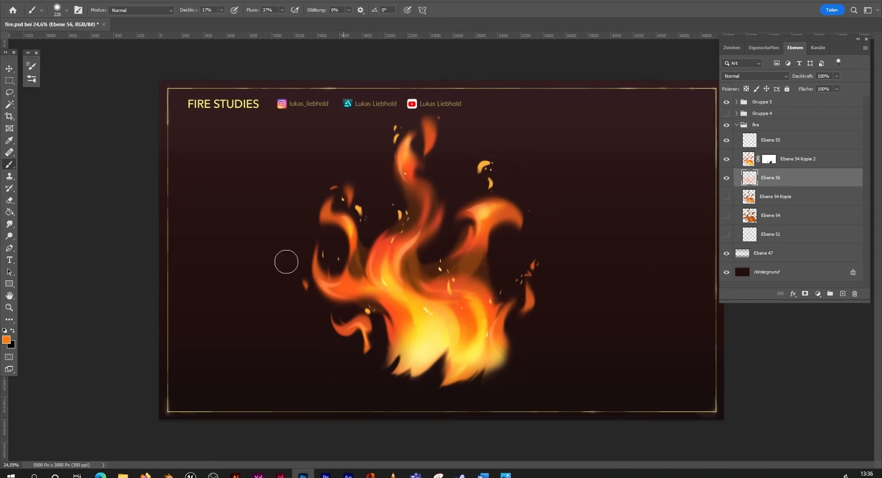
# Step: Soften the glow strokes on Ebene 56 with a Gaussian blur of 12.5 pixels radius
pyautogui.click(10, 307)
pyautogui.moveTo(515, 262)
pyautogui.mouseDown()
pyautogui.moveTo(466, 307)
pyautogui.moveTo(485, 264)
pyautogui.moveTo(523, 246)
pyautogui.moveTo(391, 149)
pyautogui.mouseUp()
pyautogui.click(160, 1)
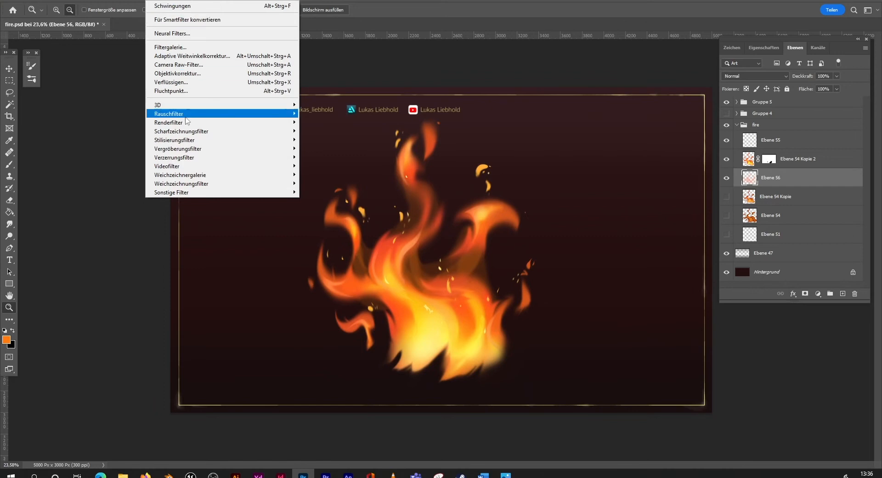
pyautogui.moveTo(191, 184)
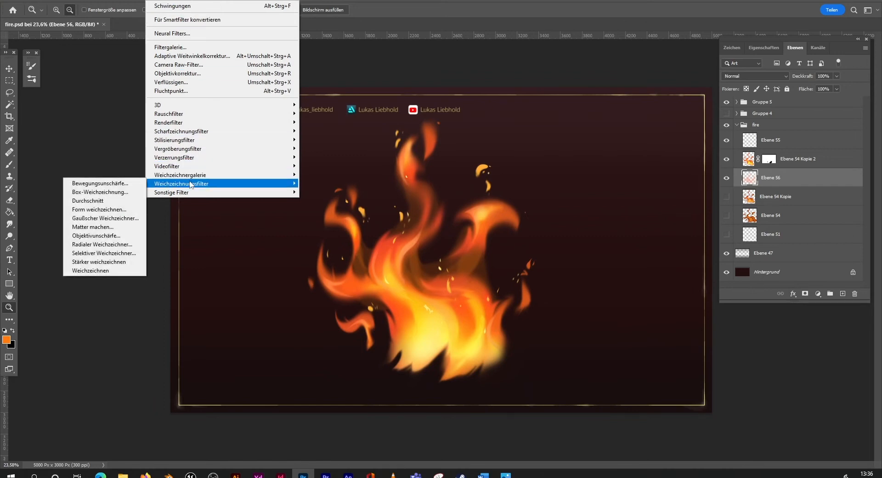
pyautogui.click(106, 217)
pyautogui.moveTo(456, 141); pyautogui.dragTo(681, 142)
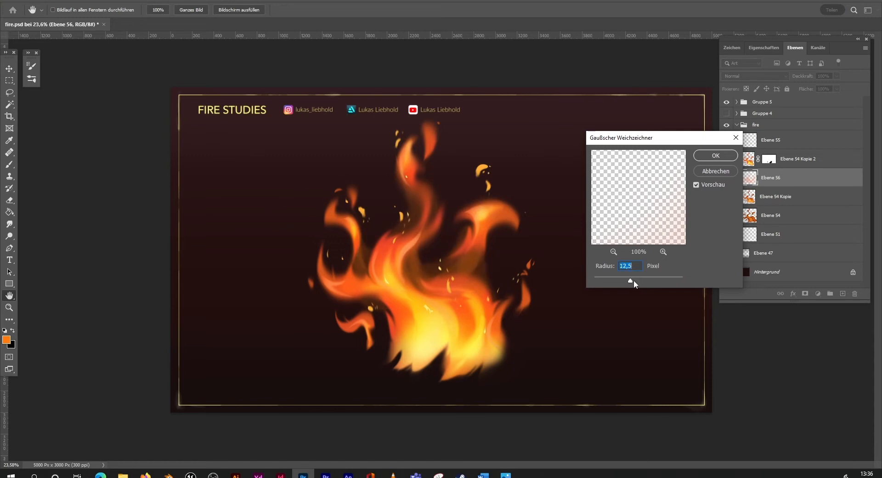
pyautogui.click(716, 158)
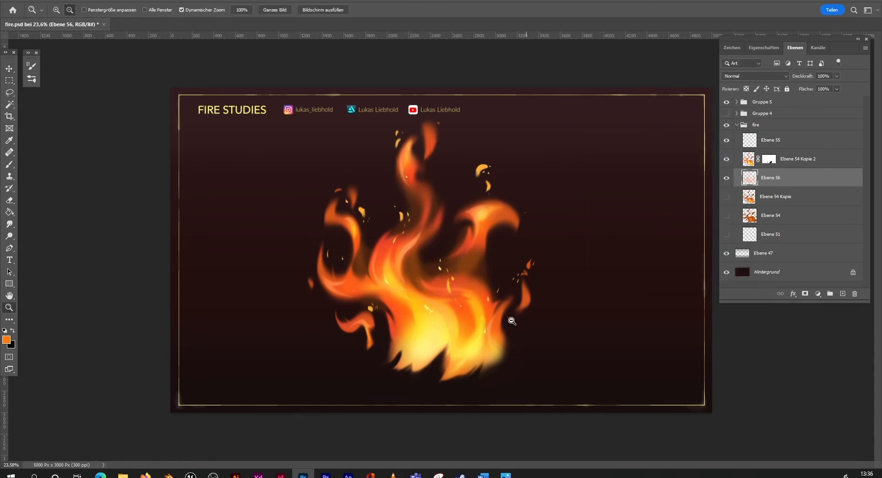
# Step: Create a new layer above Ebene 54 Kopie 2 and clip it to that flame layer
pyautogui.keyDown('alt'); pyautogui.click(502, 325); pyautogui.keyUp('alt')
pyautogui.scroll(2, 501, 325)
pyautogui.scroll(-2, 512, 322)
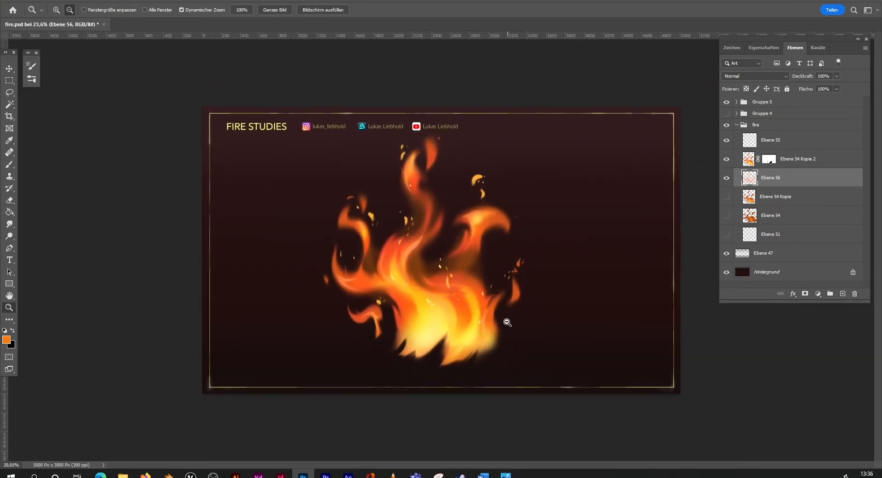
pyautogui.moveTo(512, 326)
pyautogui.mouseDown()
pyautogui.moveTo(500, 332)
pyautogui.moveTo(507, 329)
pyautogui.mouseUp()
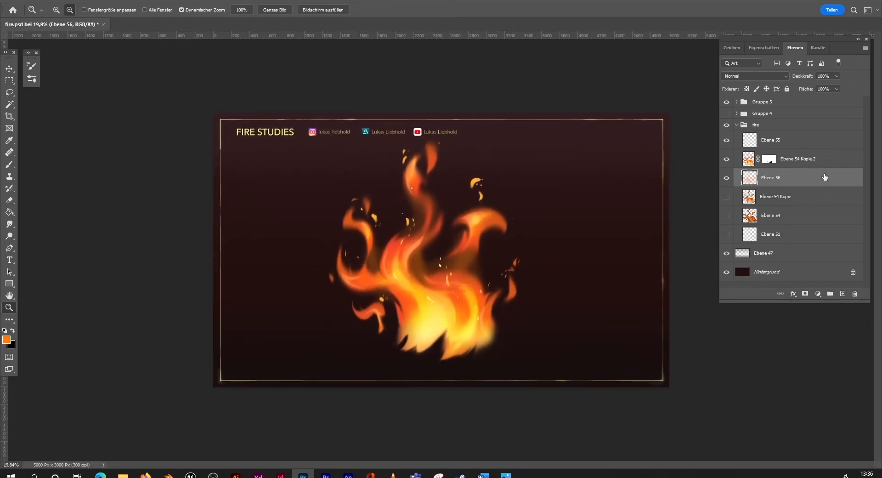
pyautogui.click(823, 159)
pyautogui.click(842, 293)
pyautogui.press('b')
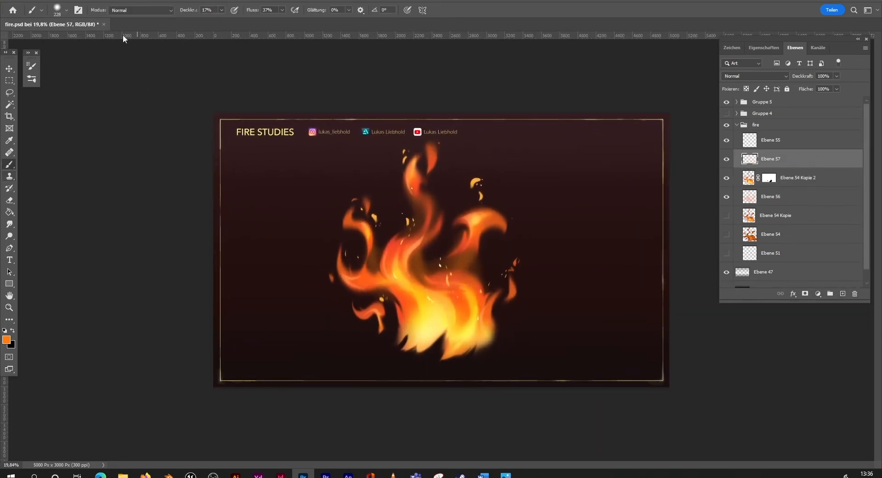
pyautogui.rightClick(809, 169)
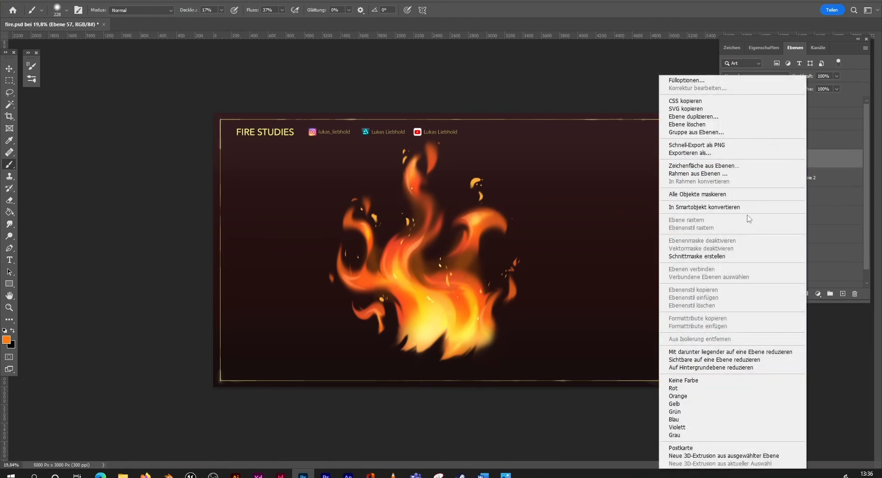
pyautogui.click(735, 256)
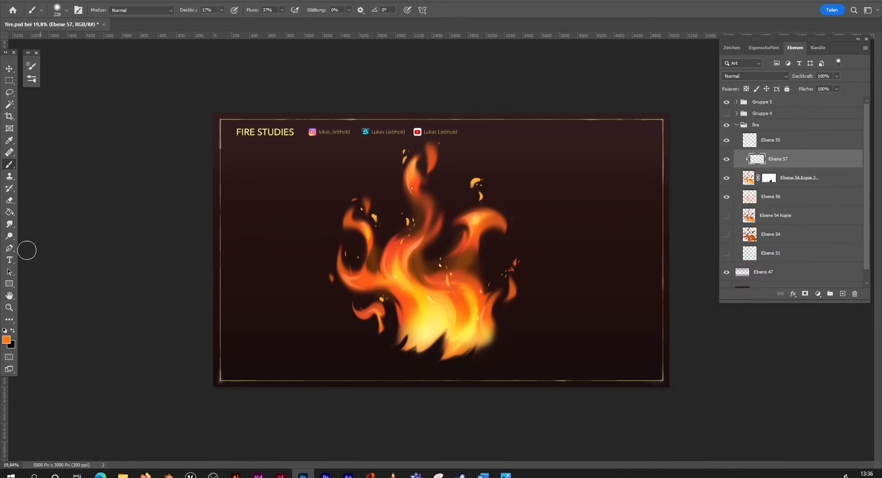
# Step: Paint soft white highlights on the clipped Ebene 57 over the fire's base and flame tongues, and set its blend mode to Ineinanderkopieren
pyautogui.click(7, 339)
pyautogui.click(553, 74)
pyautogui.click(770, 70)
pyautogui.moveTo(436, 317)
pyautogui.mouseDown()
pyautogui.moveTo(426, 318)
pyautogui.moveTo(438, 311)
pyautogui.moveTo(464, 327)
pyautogui.mouseUp()
pyautogui.moveTo(397, 274); pyautogui.dragTo(419, 285)
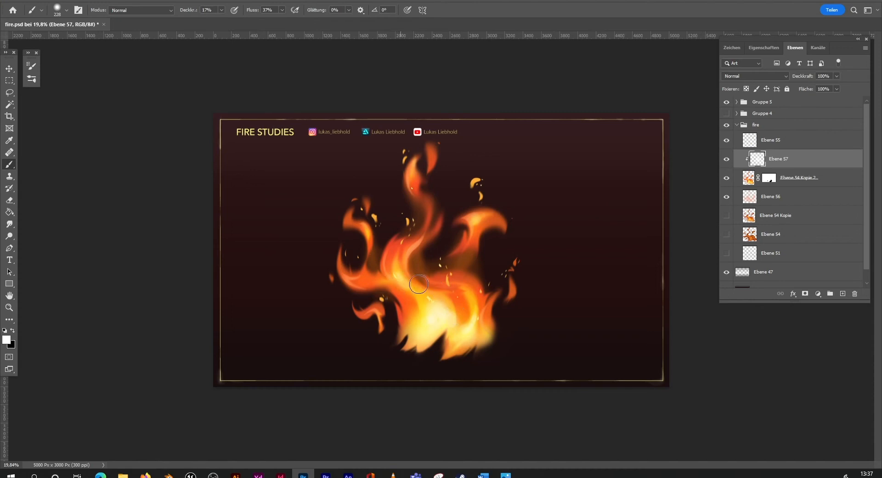
pyautogui.moveTo(475, 222); pyautogui.dragTo(473, 225)
pyautogui.moveTo(381, 312); pyautogui.dragTo(378, 310)
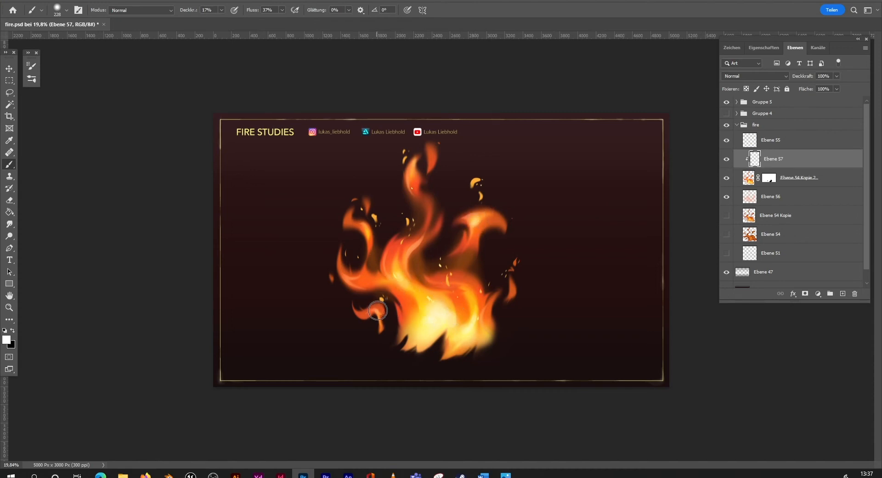
pyautogui.moveTo(368, 239); pyautogui.dragTo(370, 237)
pyautogui.moveTo(476, 323); pyautogui.dragTo(474, 312)
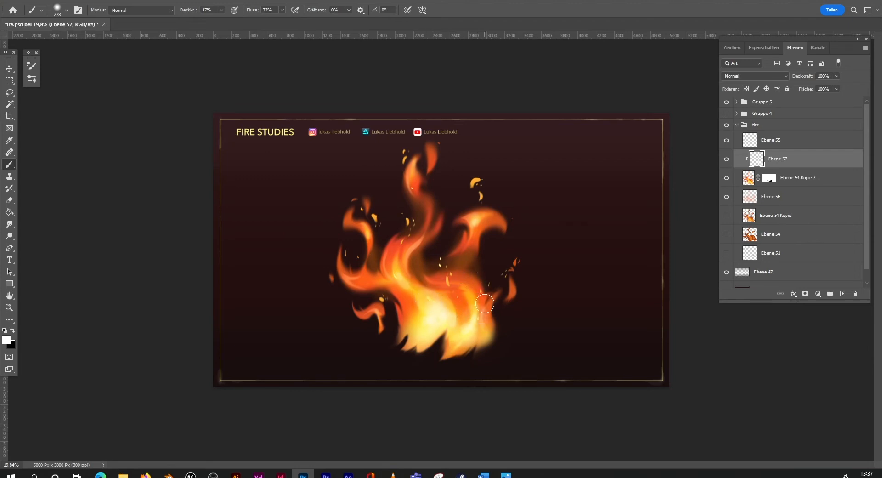
pyautogui.click(757, 76)
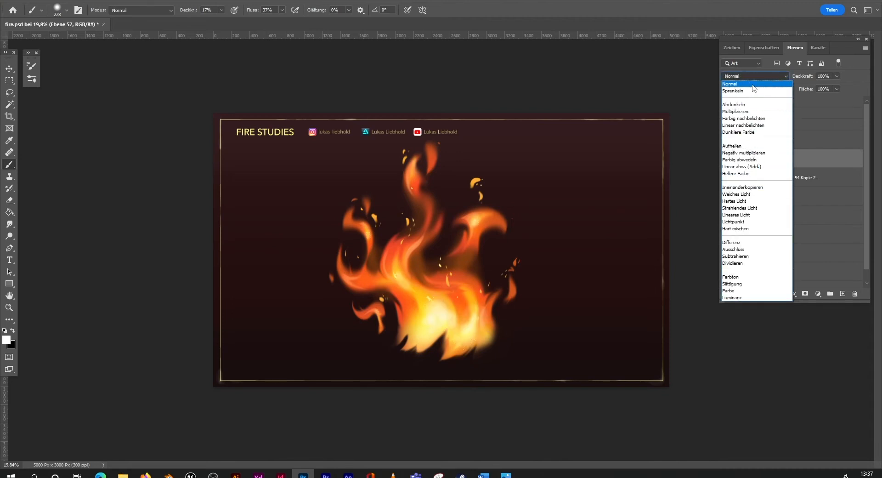
pyautogui.click(733, 186)
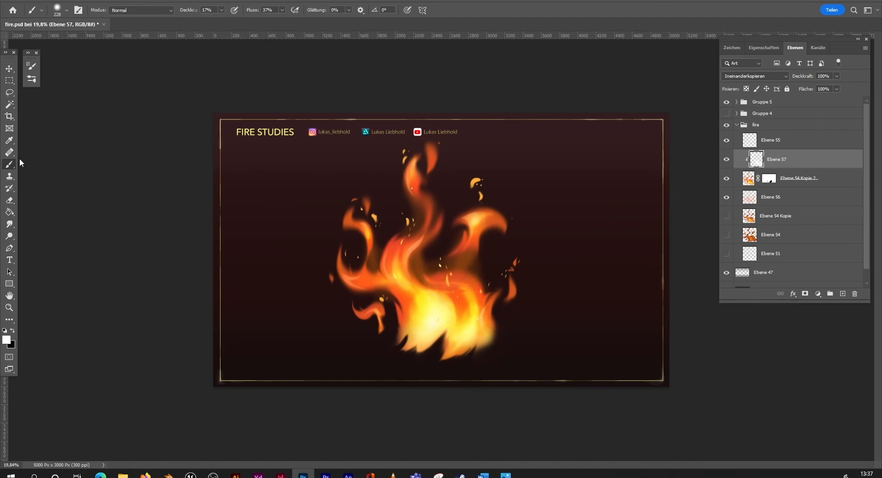
# Step: Set the soft brush to 480 px in Löschen mode and compare the fire with and without the Ebene 57 highlights
pyautogui.click(57, 11)
pyautogui.click(104, 40)
pyautogui.click(138, 12)
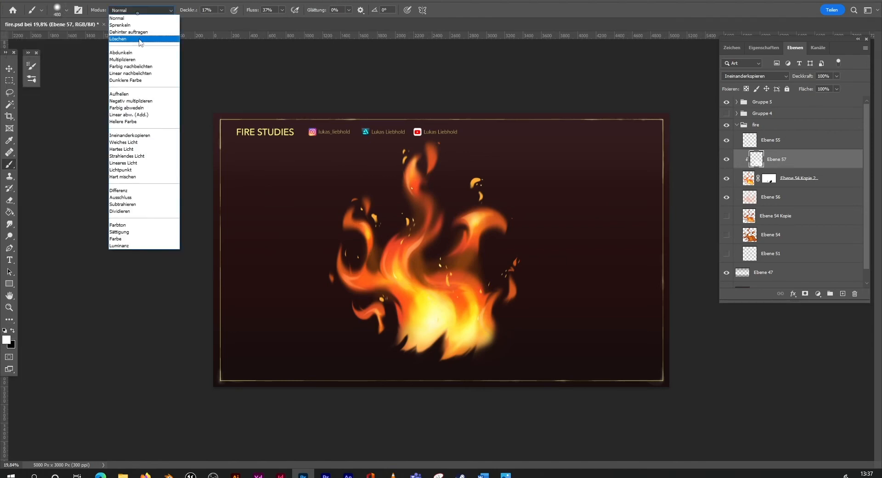
pyautogui.click(140, 40)
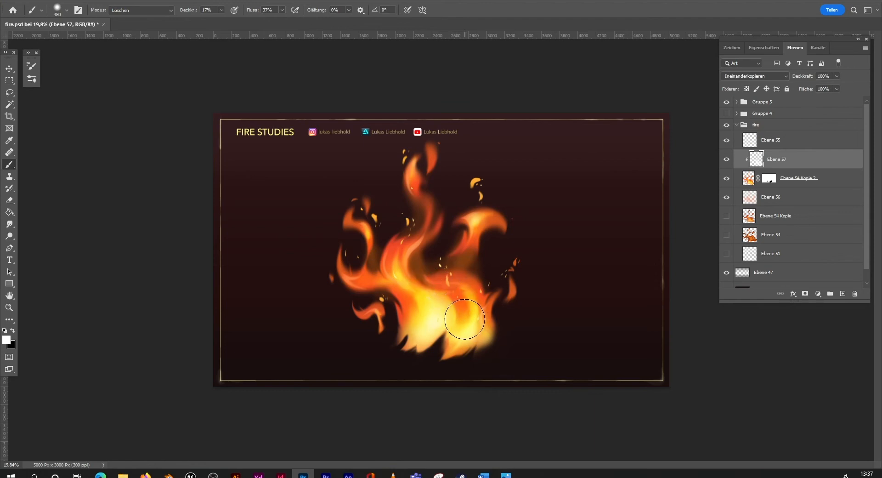
pyautogui.click(726, 160)
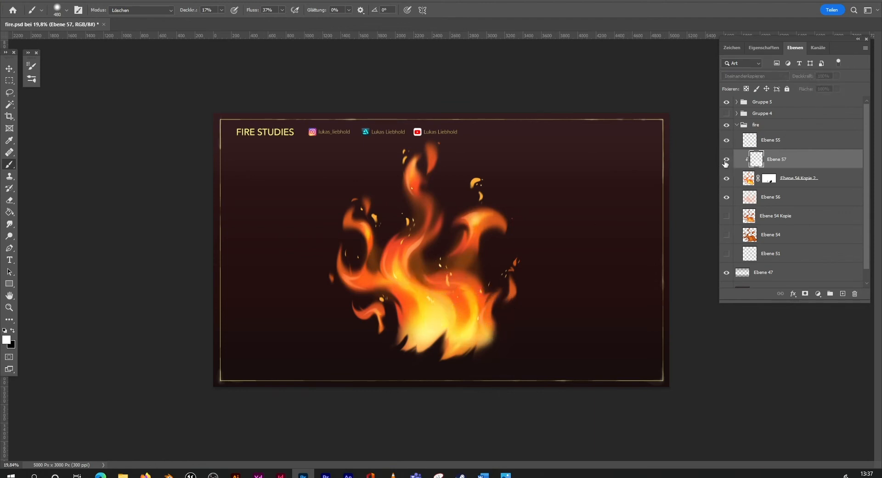
pyautogui.click(725, 161)
# Step: Group the layers from Ebene 55 down to Ebene 56 into a new group within the fire group
pyautogui.click(9, 308)
pyautogui.keyDown('alt'); pyautogui.click(504, 287); pyautogui.keyUp('alt')
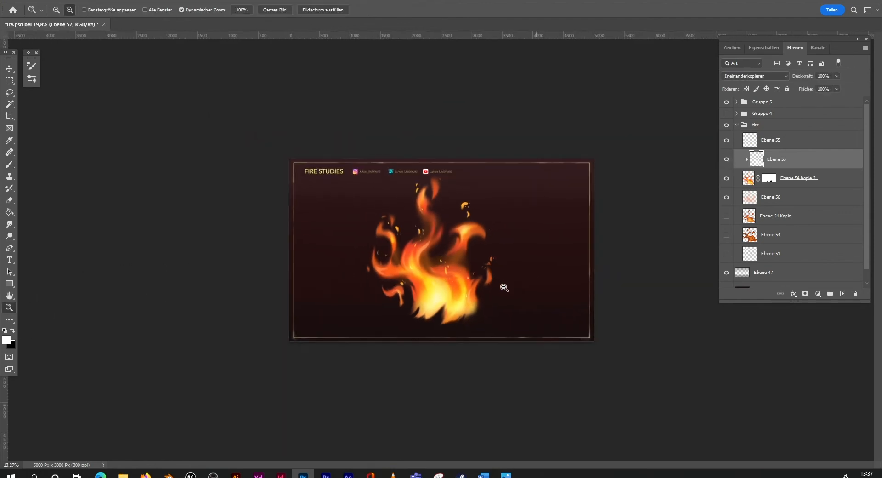
pyautogui.moveTo(504, 287); pyautogui.dragTo(548, 332)
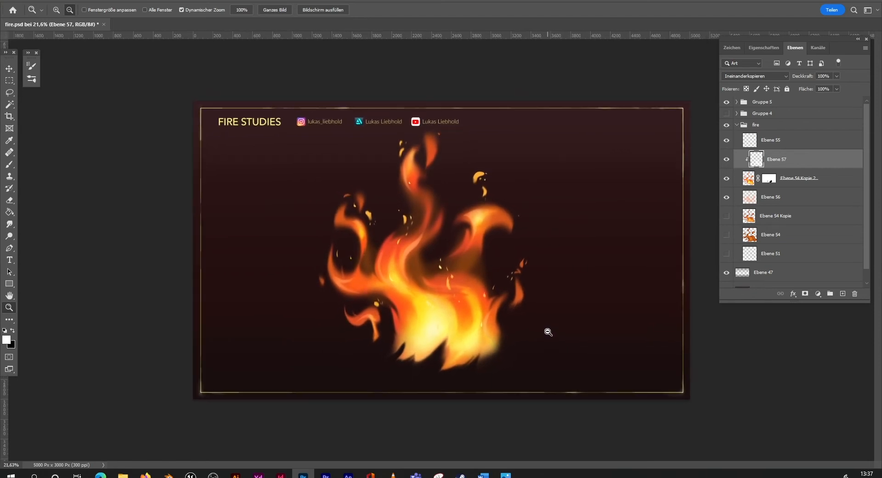
pyautogui.keyDown('shift'); pyautogui.click(783, 144); pyautogui.keyUp('shift')
pyautogui.keyDown('shift'); pyautogui.click(791, 198); pyautogui.keyUp('shift')
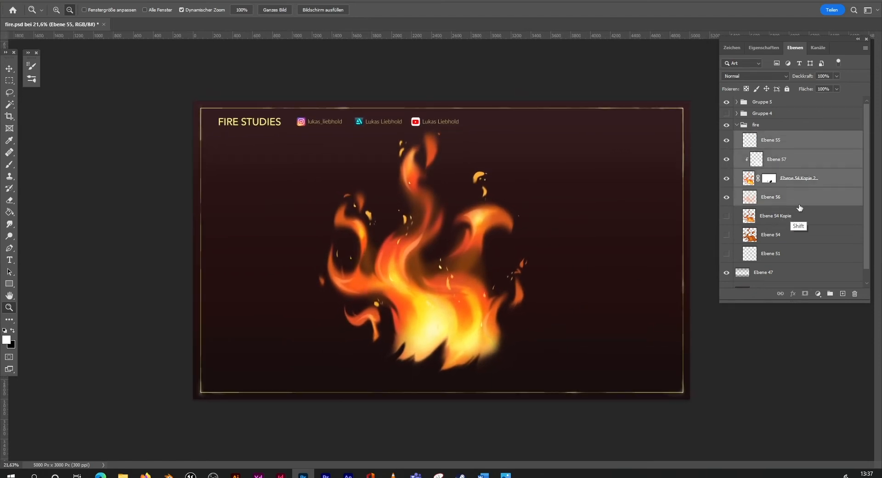
pyautogui.click(830, 293)
pyautogui.press('v')
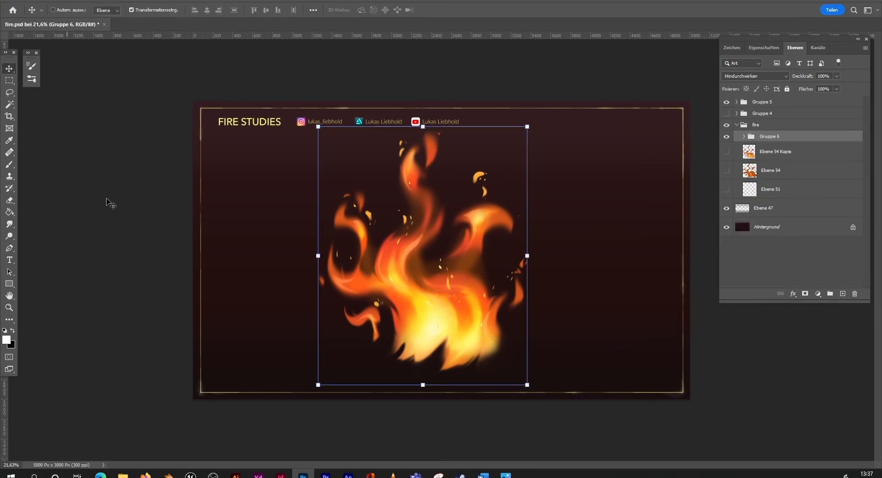
# Step: Duplicate Gruppe 6 as Gruppe 6 Kopie within fire.psd and hide the original group
pyautogui.rightClick(798, 137)
pyautogui.click(781, 134)
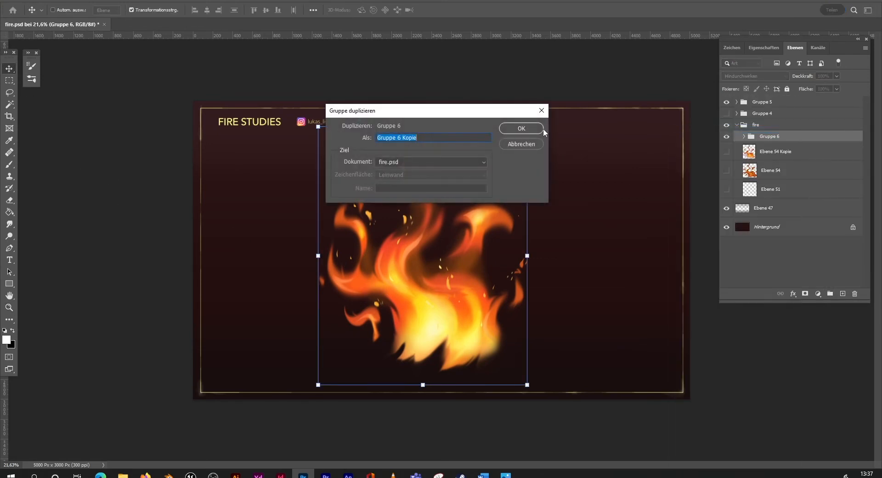
pyautogui.click(507, 128)
pyautogui.click(727, 148)
# Step: Scale down the duplicated fire group and move it to the right half of the canvas
pyautogui.hotkey('ctrl', 't')
pyautogui.moveTo(527, 126); pyautogui.dragTo(494, 178)
pyautogui.moveTo(442, 334); pyautogui.dragTo(572, 317)
# Step: Create a group named smoke beneath the duplicated flame group and rename Gruppe 6 Kopie to fire
pyautogui.click(10, 307)
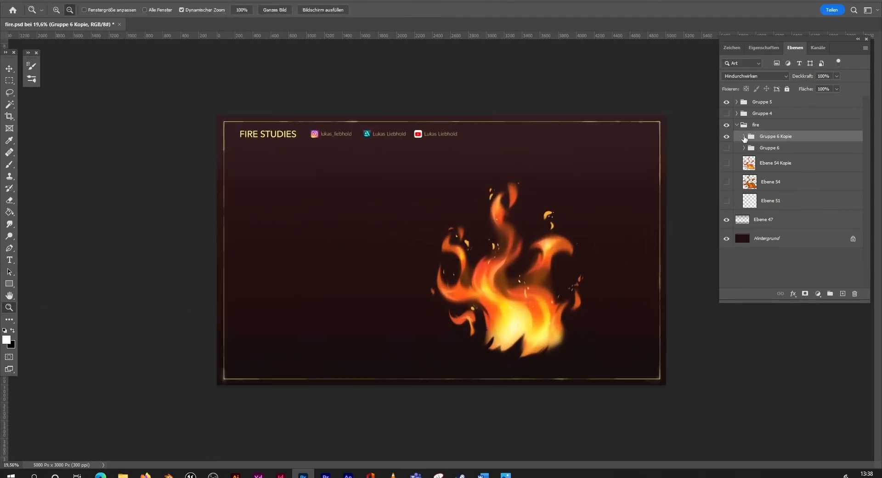
pyautogui.click(831, 294)
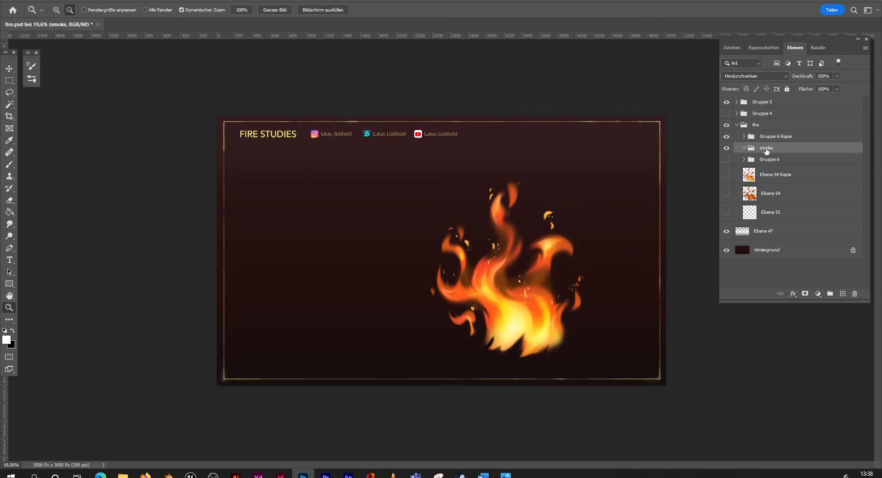
pyautogui.doubleClick(775, 137)
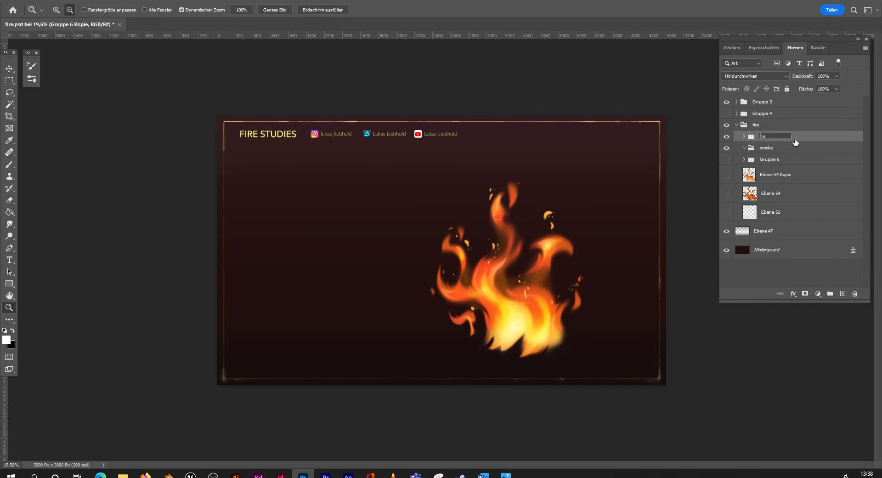
pyautogui.press('Return')
# Step: Add a new layer in the smoke group and lasso a large billowing outline around the fire, trailing to the canvas's upper left
pyautogui.click(769, 148)
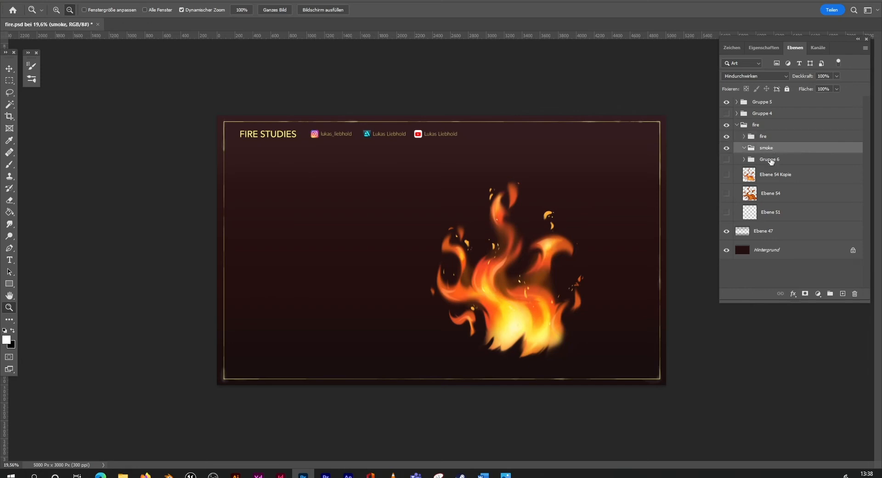
pyautogui.click(842, 293)
pyautogui.press('l')
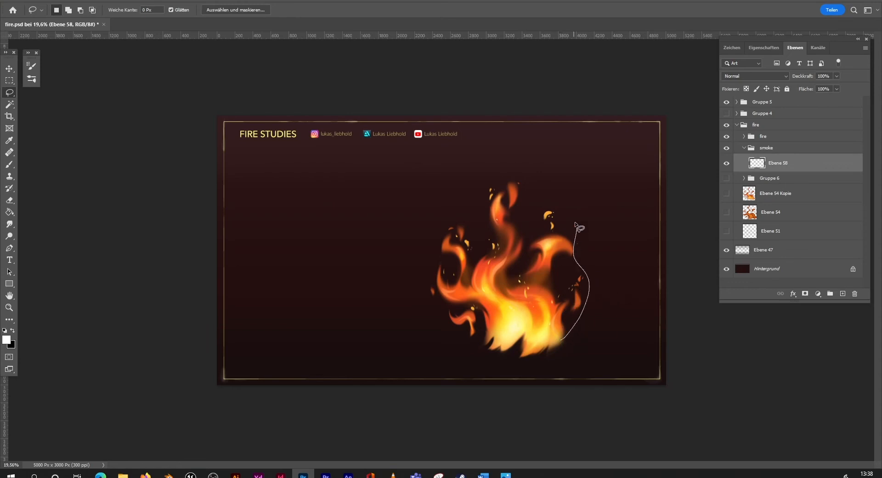
pyautogui.moveTo(575, 224); pyautogui.dragTo(488, 165)
pyautogui.hotkey('ctrl', 'd')
pyautogui.moveTo(483, 339)
pyautogui.mouseDown()
pyautogui.moveTo(441, 324)
pyautogui.moveTo(415, 265)
pyautogui.mouseUp()
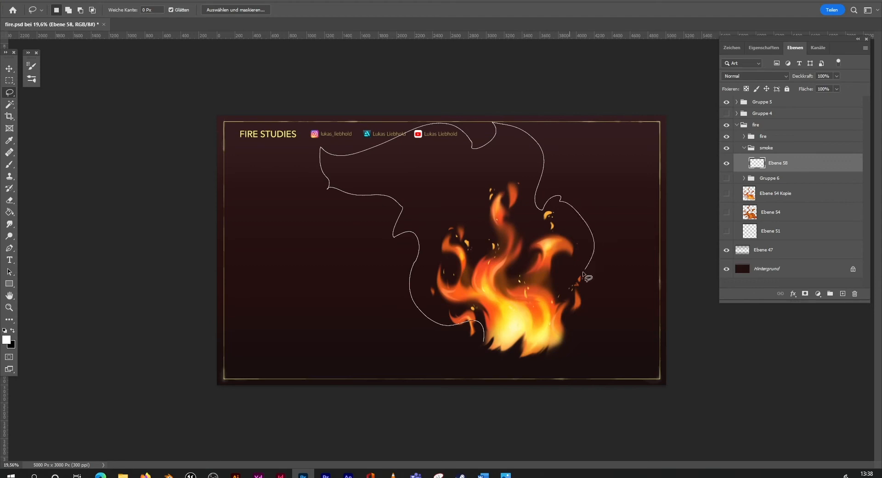
pyautogui.moveTo(528, 343); pyautogui.dragTo(531, 342)
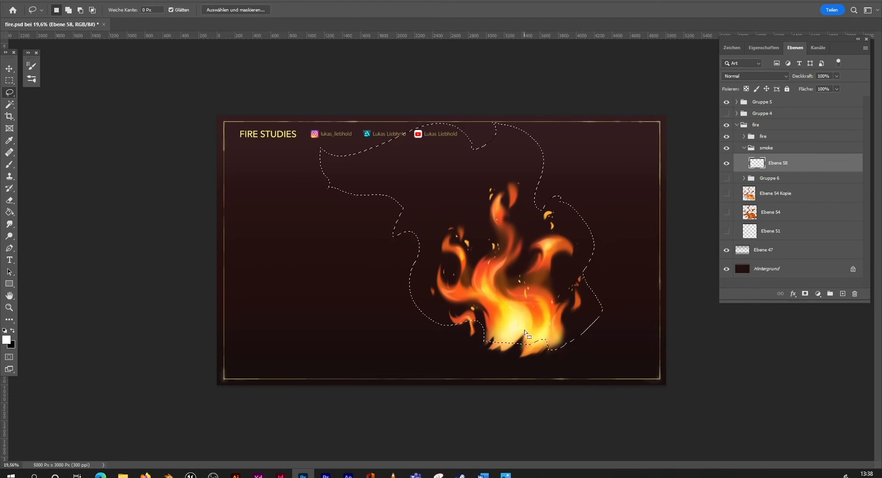
# Step: Fill the smoke outline with a faint gradient in a muted greyish red based on the background colour, and deselect it
pyautogui.moveTo(12, 214); pyautogui.dragTo(37, 213)
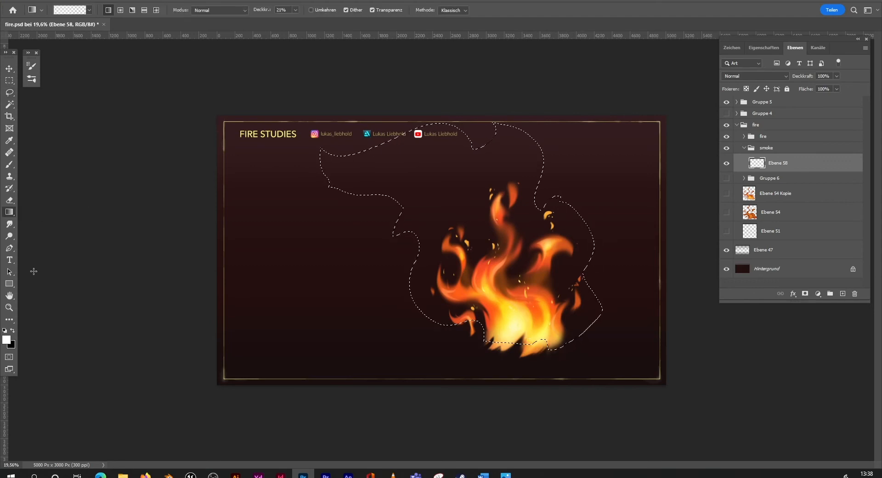
pyautogui.click(7, 341)
pyautogui.click(373, 140)
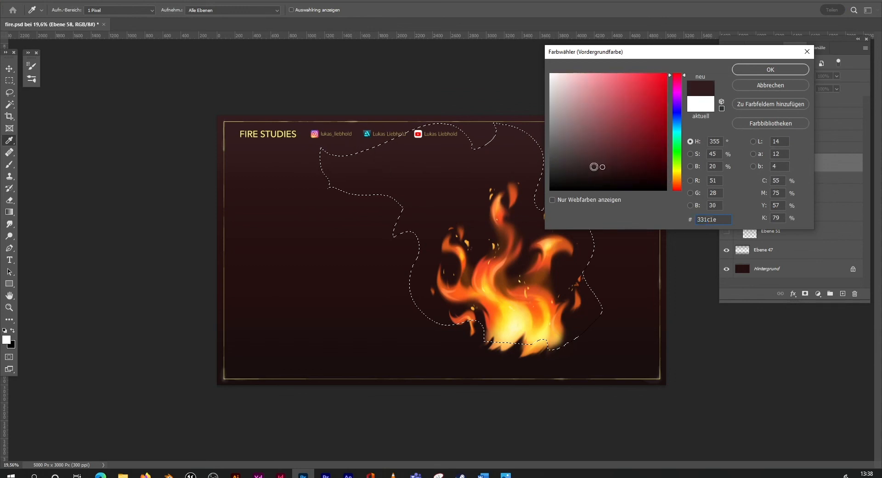
pyautogui.moveTo(594, 166); pyautogui.dragTo(578, 157)
pyautogui.click(748, 68)
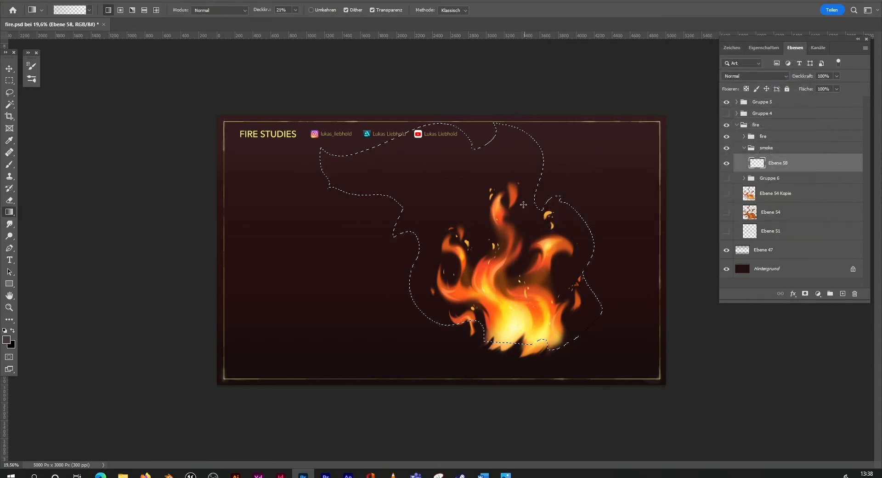
pyautogui.moveTo(533, 255); pyautogui.dragTo(429, 103)
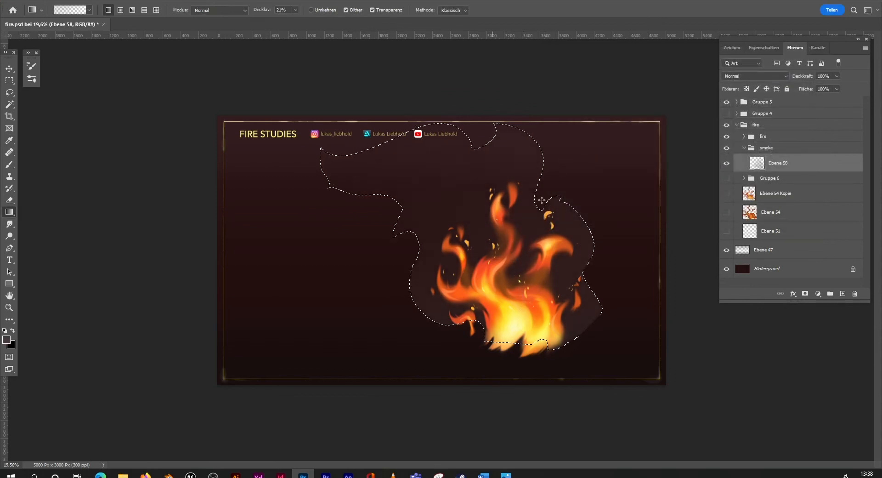
pyautogui.press('l')
pyautogui.hotkey('ctrl', 'd')
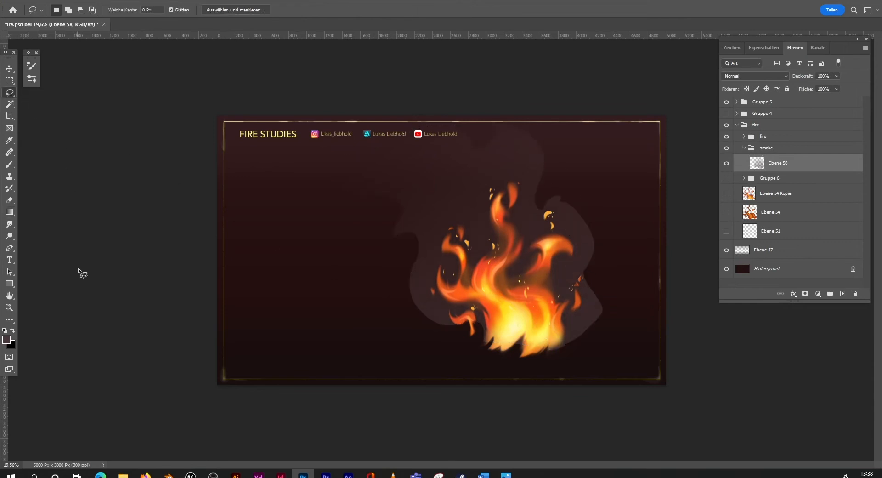
# Step: Set up the soft brush in Löschen mode at 511 px and 34% opacity for the smoke layer
pyautogui.click(11, 307)
pyautogui.moveTo(563, 281); pyautogui.dragTo(556, 248)
pyautogui.click(10, 164)
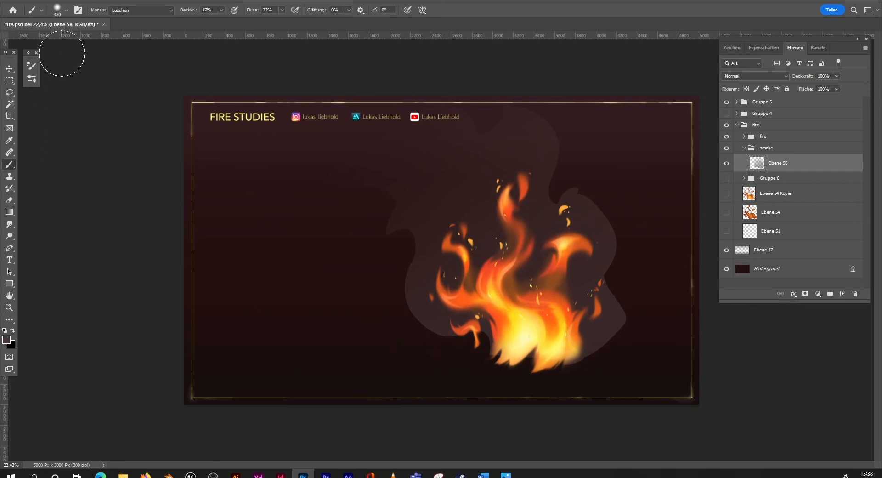
pyautogui.click(67, 9)
pyautogui.moveTo(104, 38); pyautogui.dragTo(106, 39)
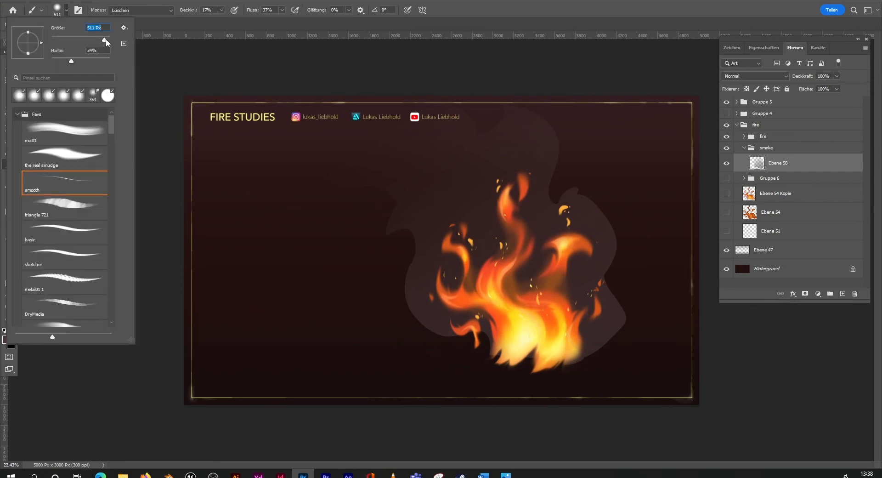
pyautogui.click(152, 55)
pyautogui.click(222, 10)
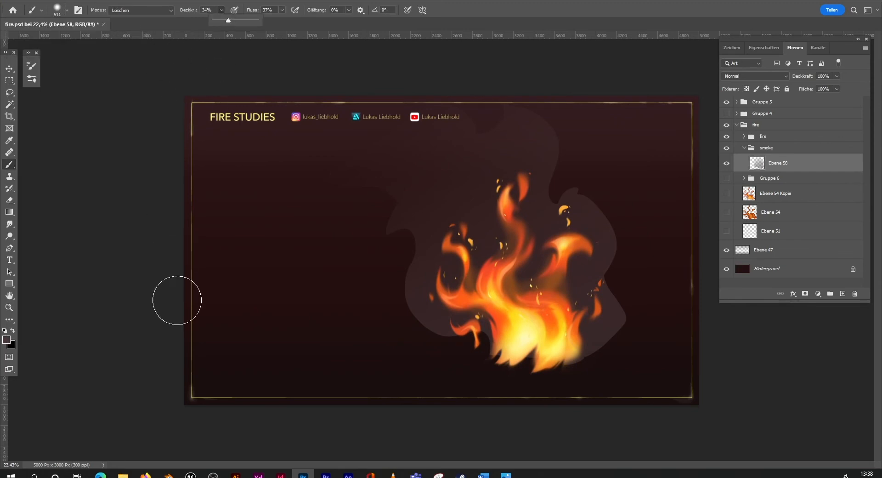
# Step: Softly erase the smoke shape's outer edges around the fire so they fade into the background
pyautogui.moveTo(407, 206)
pyautogui.mouseDown()
pyautogui.moveTo(379, 196)
pyautogui.moveTo(388, 245)
pyautogui.moveTo(389, 192)
pyautogui.moveTo(359, 269)
pyautogui.moveTo(383, 227)
pyautogui.moveTo(382, 267)
pyautogui.moveTo(390, 229)
pyautogui.moveTo(396, 278)
pyautogui.mouseUp()
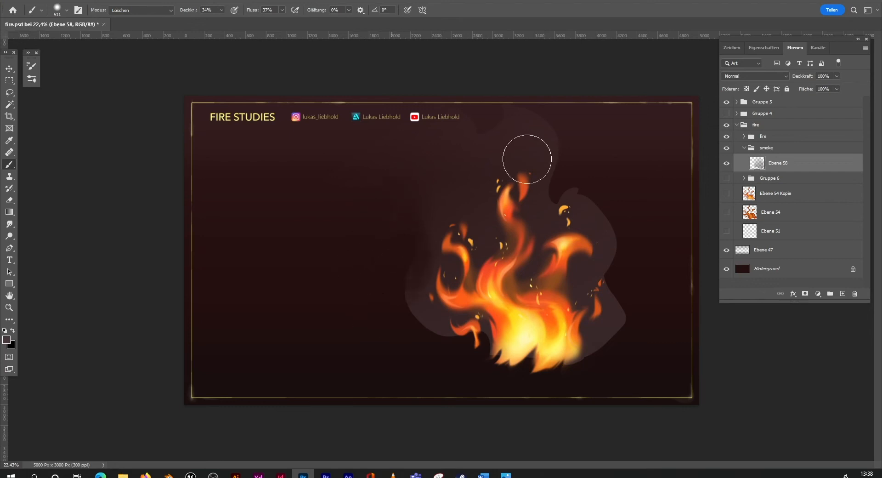
pyautogui.moveTo(527, 159)
pyautogui.mouseDown()
pyautogui.moveTo(506, 107)
pyautogui.moveTo(487, 118)
pyautogui.moveTo(484, 96)
pyautogui.moveTo(542, 110)
pyautogui.moveTo(582, 161)
pyautogui.moveTo(565, 194)
pyautogui.moveTo(563, 151)
pyautogui.moveTo(561, 191)
pyautogui.moveTo(577, 185)
pyautogui.moveTo(573, 149)
pyautogui.mouseUp()
pyautogui.moveTo(404, 296)
pyautogui.mouseDown()
pyautogui.moveTo(424, 329)
pyautogui.moveTo(472, 199)
pyautogui.moveTo(484, 243)
pyautogui.moveTo(480, 187)
pyautogui.moveTo(511, 178)
pyautogui.moveTo(521, 226)
pyautogui.moveTo(533, 180)
pyautogui.moveTo(525, 160)
pyautogui.moveTo(547, 266)
pyautogui.moveTo(582, 218)
pyautogui.moveTo(609, 213)
pyautogui.moveTo(616, 222)
pyautogui.moveTo(605, 207)
pyautogui.mouseUp()
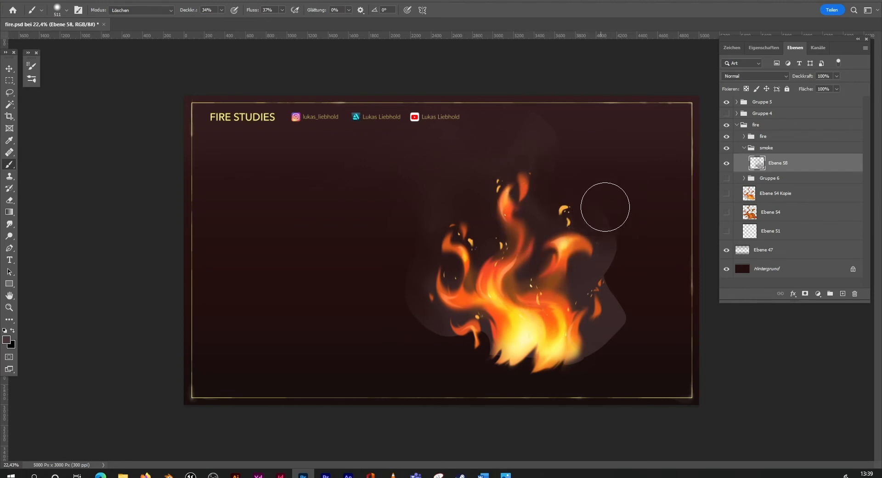
pyautogui.moveTo(563, 129)
pyautogui.mouseDown()
pyautogui.moveTo(548, 118)
pyautogui.moveTo(559, 129)
pyautogui.mouseUp()
pyautogui.moveTo(630, 218); pyautogui.dragTo(629, 250)
pyautogui.moveTo(412, 282)
pyautogui.mouseDown()
pyautogui.moveTo(410, 313)
pyautogui.moveTo(402, 287)
pyautogui.moveTo(409, 318)
pyautogui.moveTo(436, 354)
pyautogui.moveTo(630, 312)
pyautogui.moveTo(621, 351)
pyautogui.moveTo(643, 324)
pyautogui.moveTo(614, 276)
pyautogui.moveTo(626, 238)
pyautogui.moveTo(620, 211)
pyautogui.moveTo(632, 271)
pyautogui.moveTo(630, 236)
pyautogui.moveTo(643, 246)
pyautogui.moveTo(633, 319)
pyautogui.moveTo(643, 221)
pyautogui.moveTo(651, 237)
pyautogui.moveTo(651, 259)
pyautogui.moveTo(600, 198)
pyautogui.moveTo(631, 222)
pyautogui.moveTo(651, 260)
pyautogui.moveTo(650, 322)
pyautogui.moveTo(610, 372)
pyautogui.moveTo(626, 335)
pyautogui.moveTo(600, 385)
pyautogui.moveTo(582, 356)
pyautogui.mouseUp()
pyautogui.moveTo(444, 350)
pyautogui.mouseDown()
pyautogui.moveTo(445, 340)
pyautogui.moveTo(446, 357)
pyautogui.mouseUp()
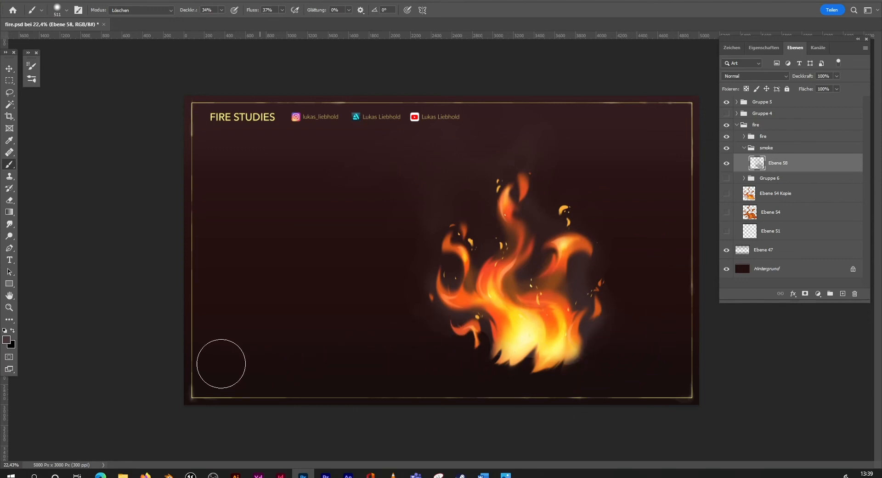
# Step: Create a new layer and place it between the inner fire group and the smoke group
pyautogui.click(9, 307)
pyautogui.moveTo(588, 333); pyautogui.dragTo(628, 338)
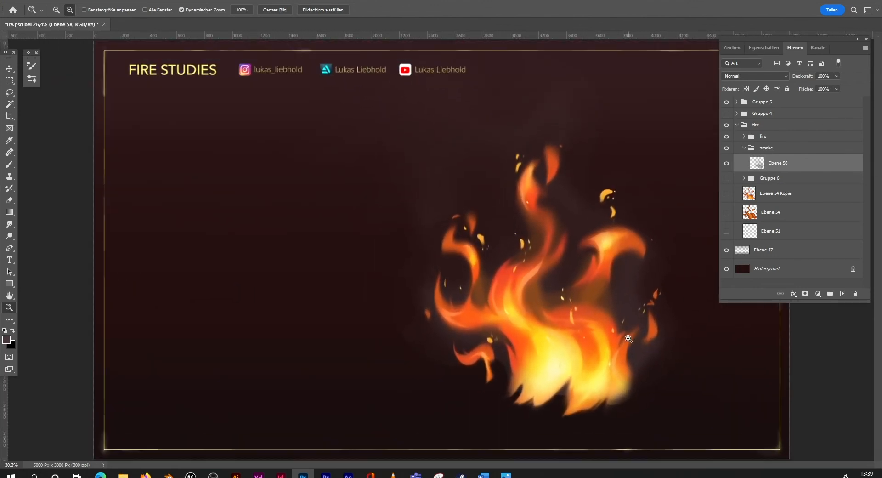
pyautogui.click(843, 294)
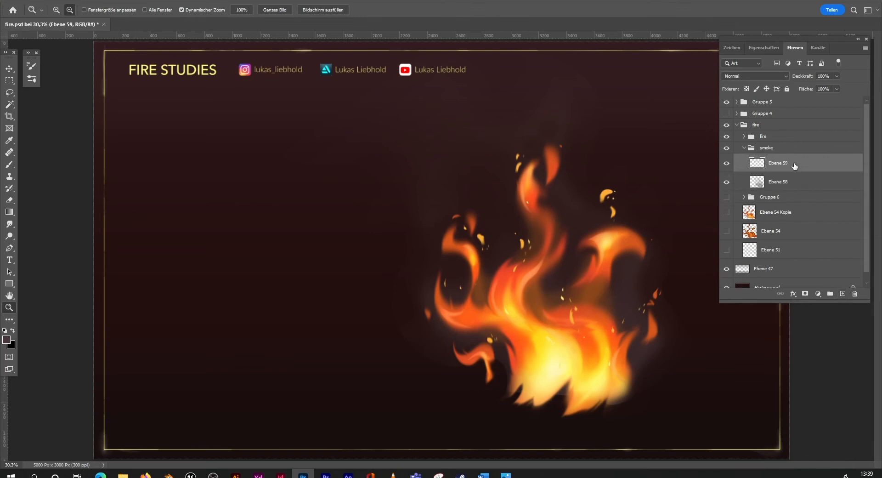
pyautogui.moveTo(794, 166); pyautogui.dragTo(805, 149)
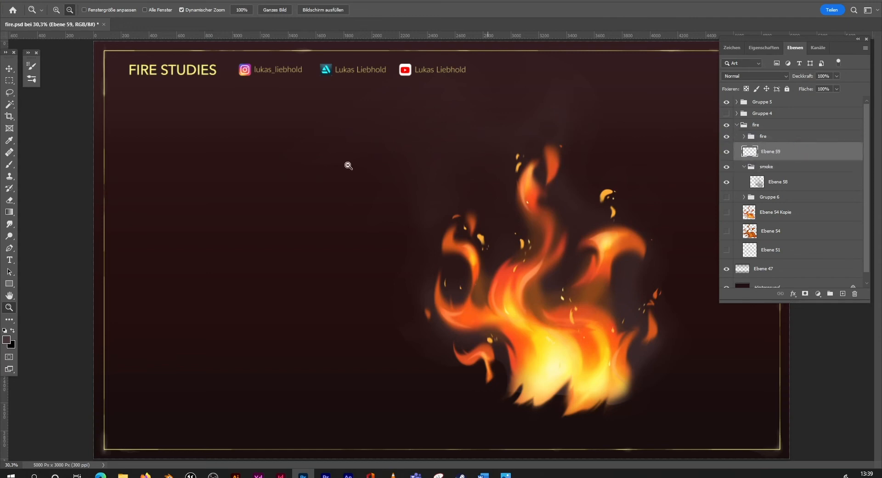
# Step: Set the brush to Normal mode at 22% opacity and sample an orange from the flames as the foreground colour
pyautogui.press('b')
pyautogui.click(221, 9)
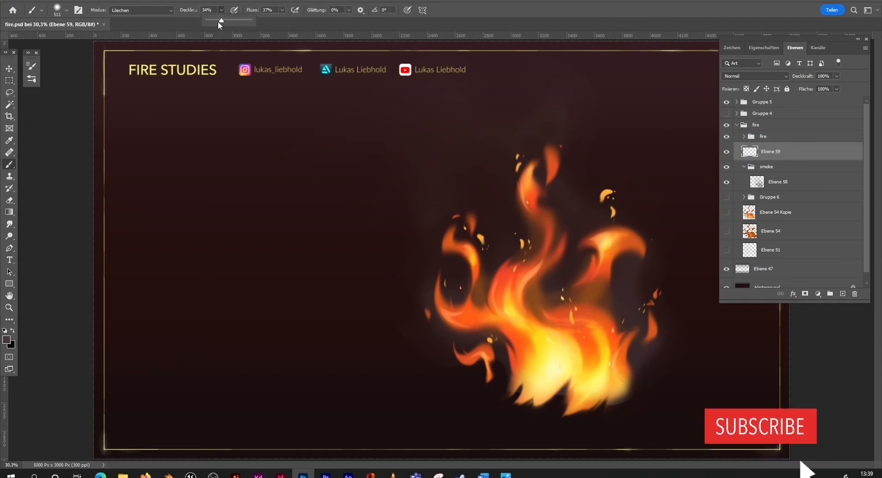
pyautogui.moveTo(221, 20); pyautogui.dragTo(215, 21)
pyautogui.click(140, 10)
pyautogui.click(120, 15)
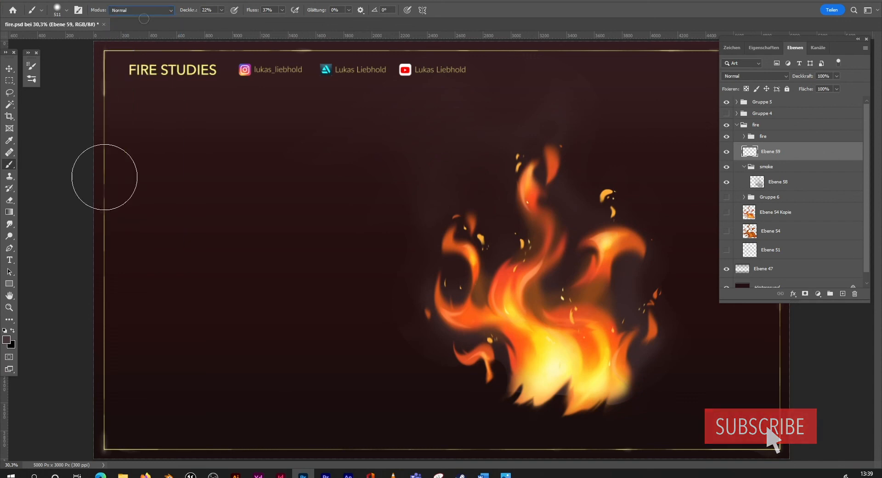
pyautogui.click(7, 340)
pyautogui.click(533, 311)
pyautogui.click(754, 70)
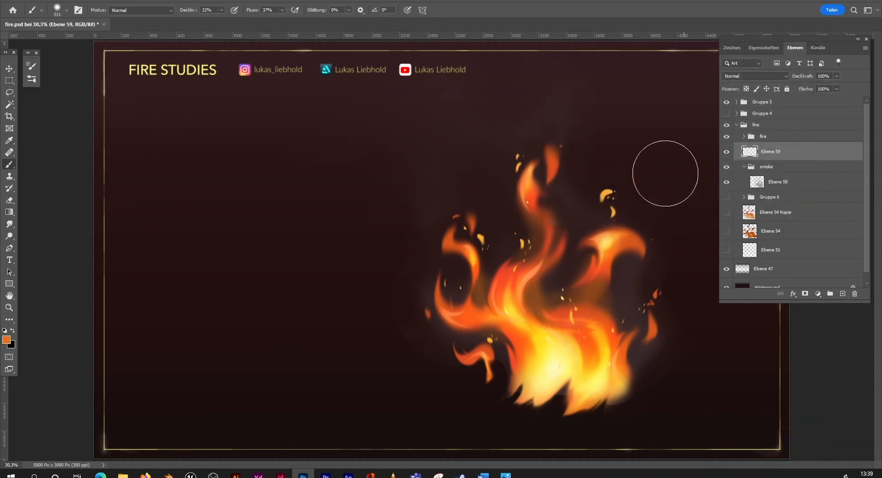
# Step: Undo the first test dab, reduce the brush to 8% opacity and 17% flow, and paint a faint orange glow around the flames on Ebene 59
pyautogui.click(452, 245)
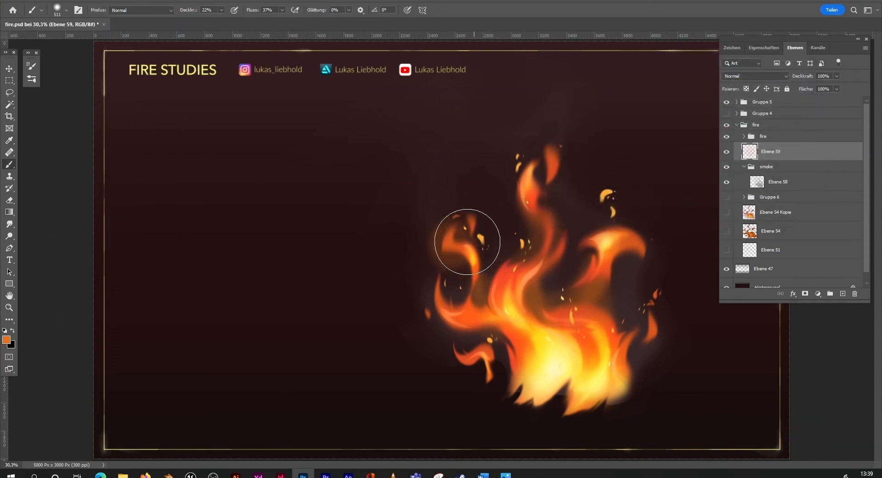
pyautogui.hotkey('ctrl', 'z')
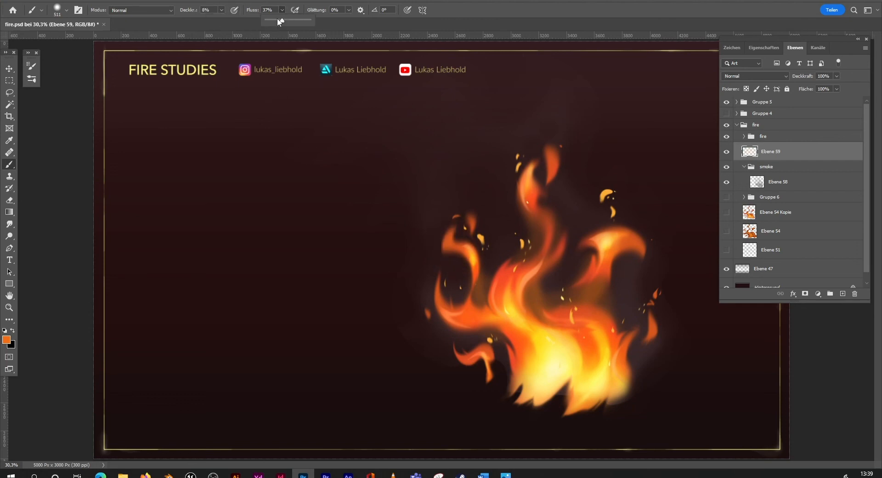
pyautogui.moveTo(448, 244)
pyautogui.mouseDown()
pyautogui.moveTo(464, 255)
pyautogui.moveTo(502, 269)
pyautogui.moveTo(534, 211)
pyautogui.moveTo(534, 176)
pyautogui.moveTo(553, 228)
pyautogui.moveTo(621, 242)
pyautogui.mouseUp()
pyautogui.moveTo(486, 316)
pyautogui.mouseDown()
pyautogui.moveTo(448, 316)
pyautogui.moveTo(471, 313)
pyautogui.mouseUp()
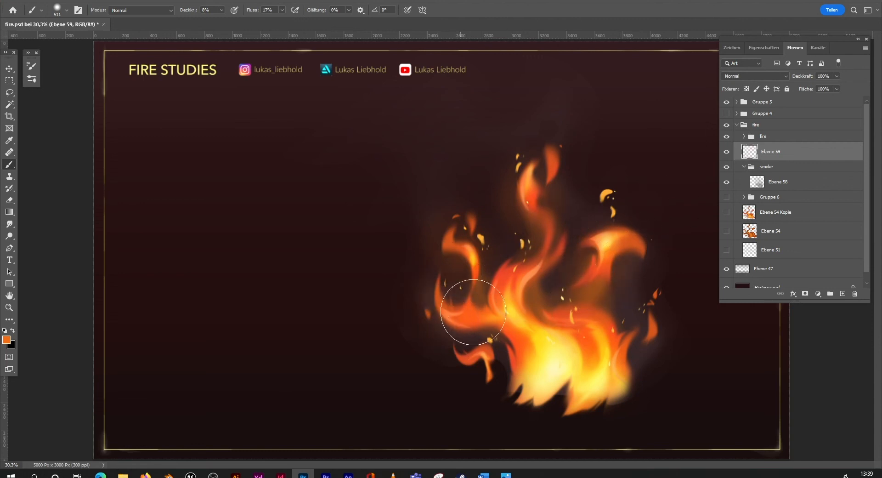
pyautogui.moveTo(473, 355); pyautogui.dragTo(498, 361)
pyautogui.moveTo(637, 341)
pyautogui.mouseDown()
pyautogui.moveTo(659, 310)
pyautogui.moveTo(656, 294)
pyautogui.moveTo(650, 328)
pyautogui.mouseUp()
pyautogui.moveTo(613, 200); pyautogui.dragTo(613, 217)
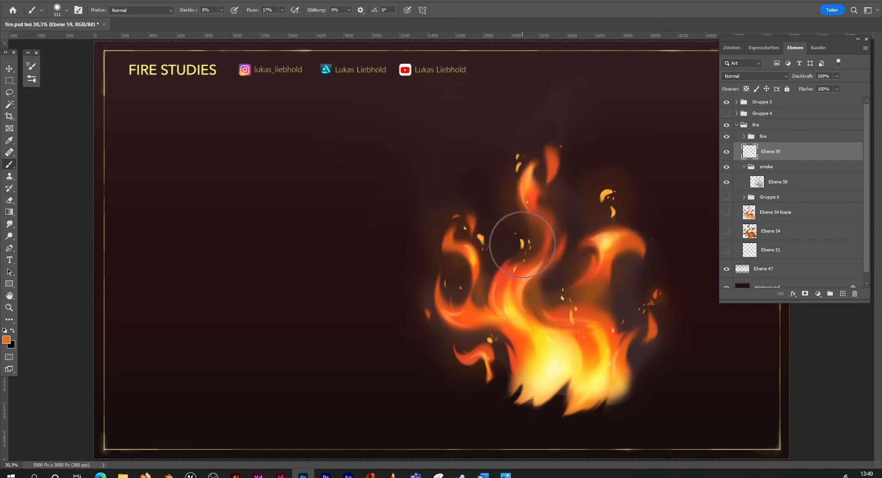
# Step: Switch the soft brush to Löschen mode for refining the orange glow on Ebene 59
pyautogui.click(9, 307)
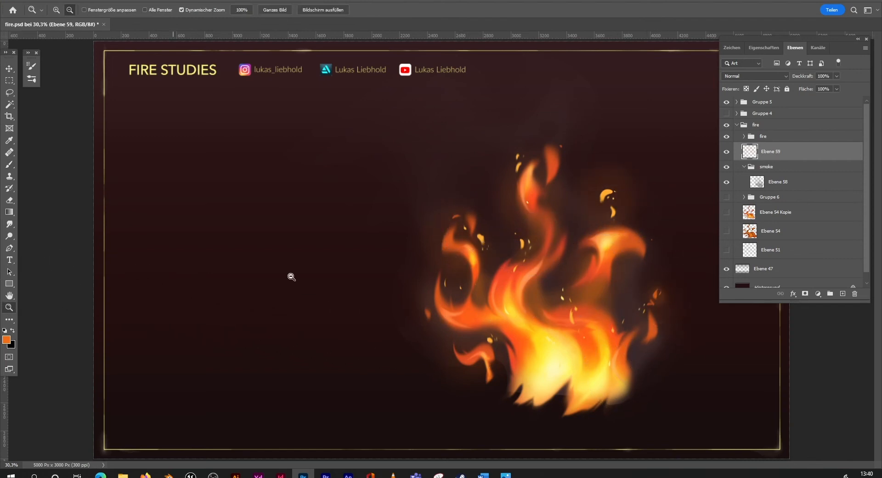
pyautogui.moveTo(636, 291)
pyautogui.mouseDown()
pyautogui.moveTo(563, 295)
pyautogui.moveTo(567, 272)
pyautogui.moveTo(590, 267)
pyautogui.mouseUp()
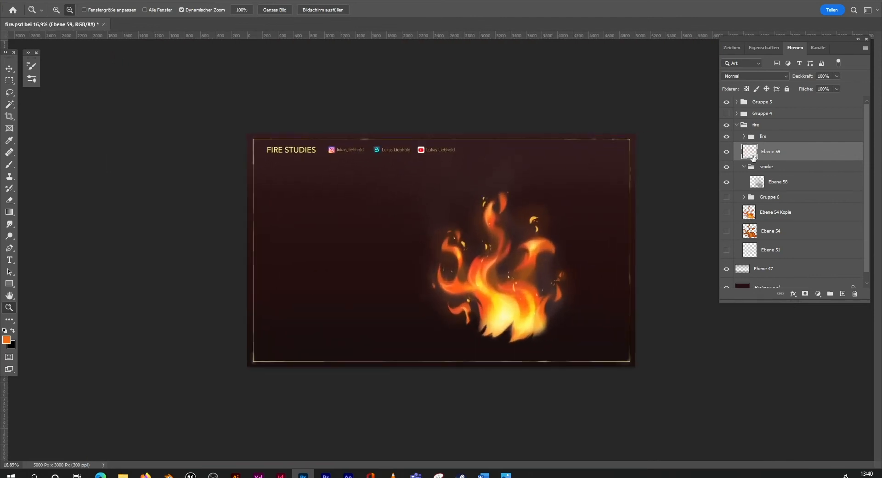
pyautogui.click(10, 164)
pyautogui.click(140, 10)
pyautogui.click(134, 34)
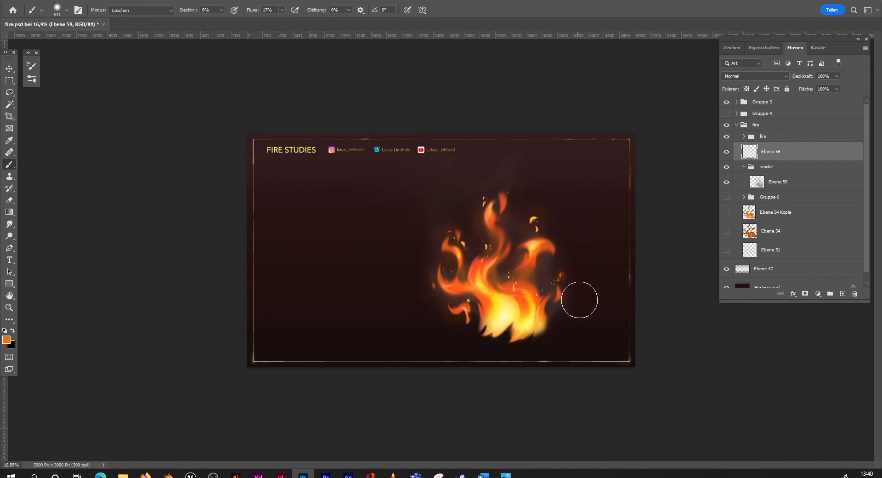
pyautogui.click(9, 307)
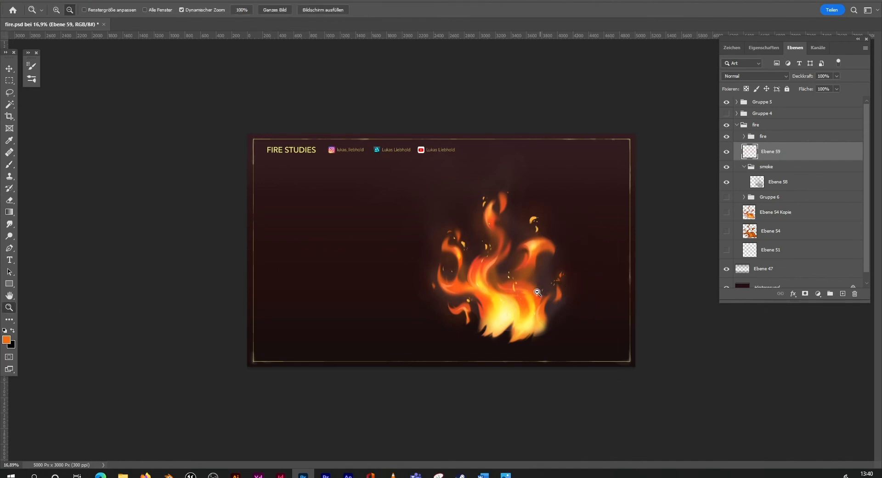
pyautogui.scroll(-1, 537, 292)
pyautogui.scroll(3, 541, 290)
pyautogui.scroll(-2, 593, 323)
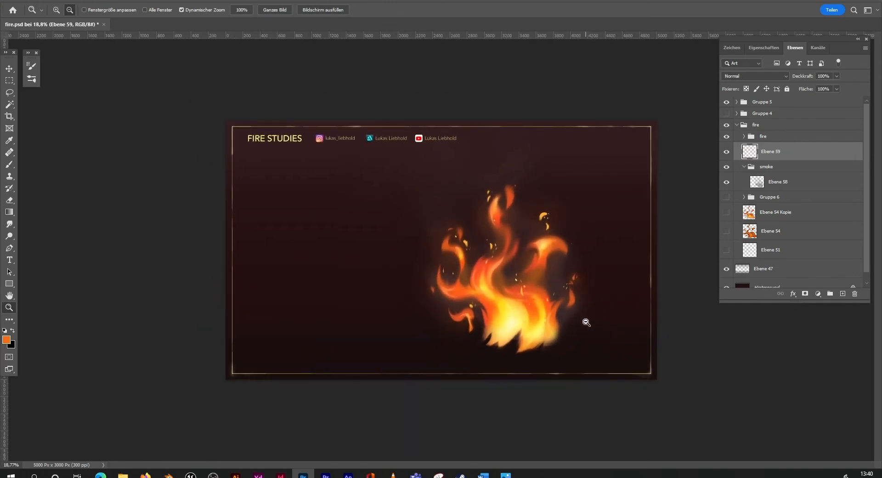
pyautogui.moveTo(585, 322)
pyautogui.mouseDown()
pyautogui.moveTo(568, 328)
pyautogui.moveTo(581, 321)
pyautogui.mouseUp()
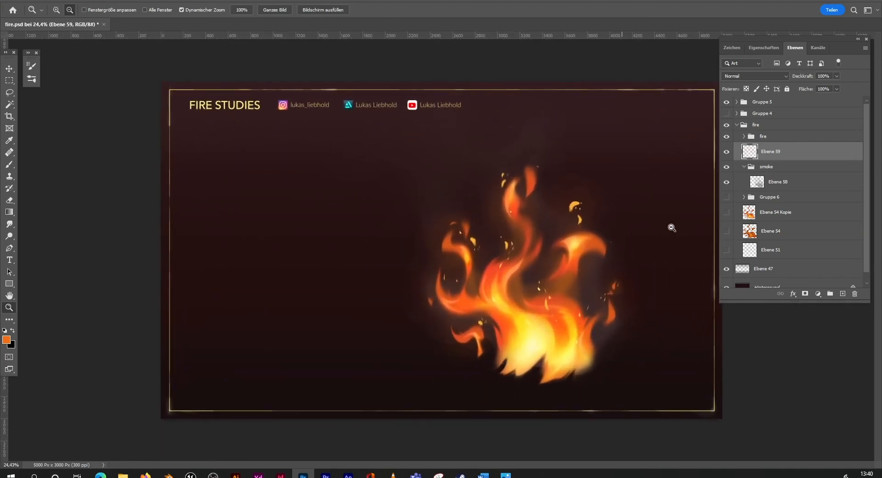
# Step: Select the outer fire group and move the whole flame to the horizontal centre of the framed canvas
pyautogui.click(777, 128)
pyautogui.click(9, 70)
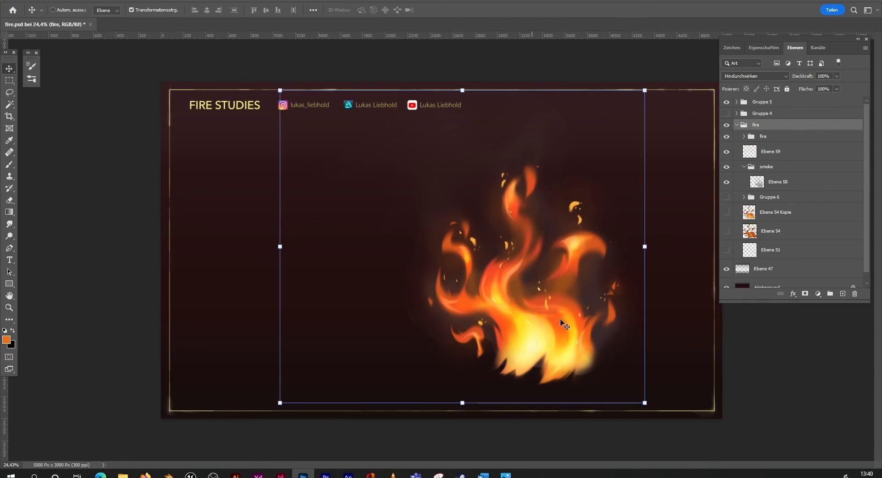
pyautogui.moveTo(559, 329); pyautogui.dragTo(479, 345)
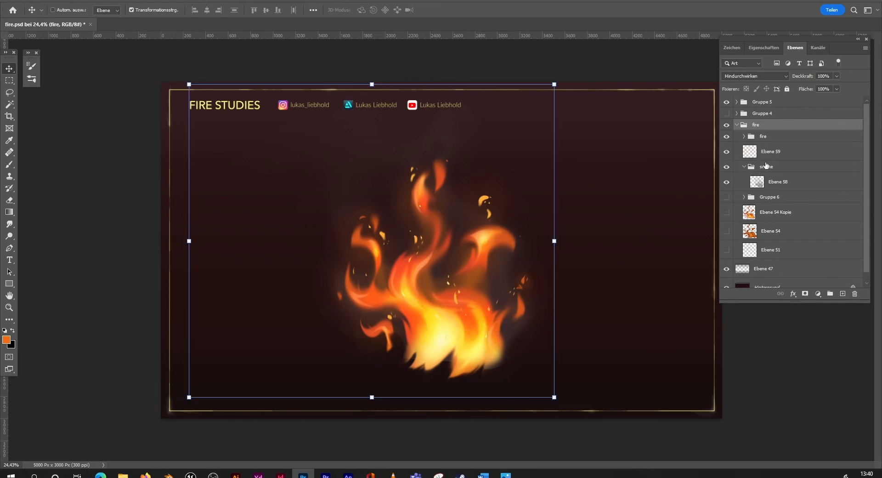
# Step: Smudge the ragged bottom edge of the flame on Ebene 54 Kopie 2 with a 480 px brush at 88% strength
pyautogui.click(744, 136)
pyautogui.click(764, 191)
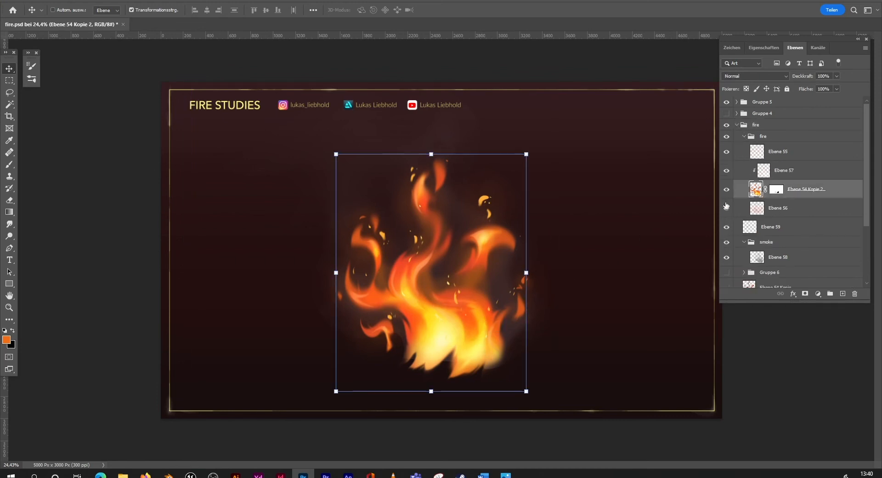
pyautogui.click(9, 224)
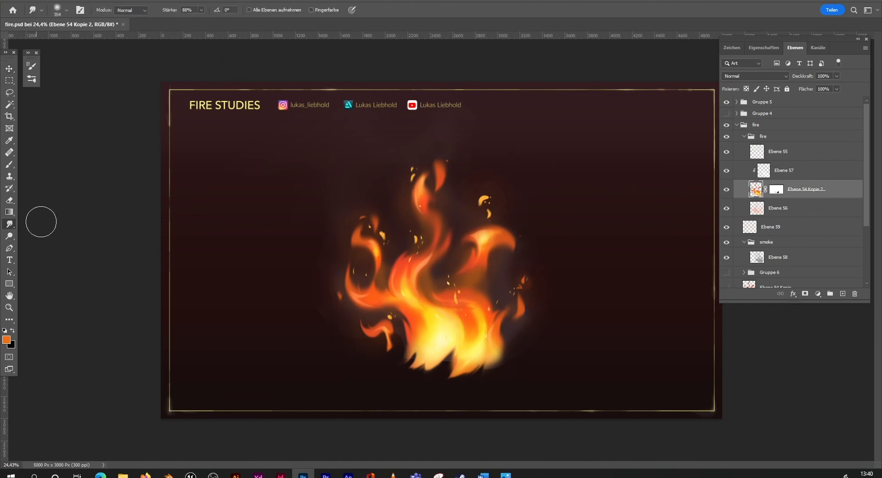
pyautogui.click(66, 10)
pyautogui.moveTo(413, 364); pyautogui.dragTo(415, 359)
pyautogui.moveTo(412, 377); pyautogui.dragTo(408, 357)
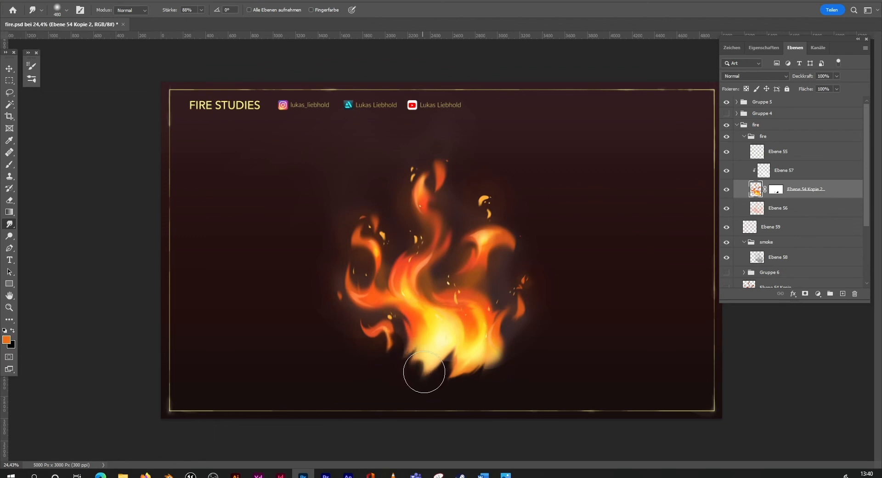
pyautogui.moveTo(458, 355); pyautogui.dragTo(480, 369)
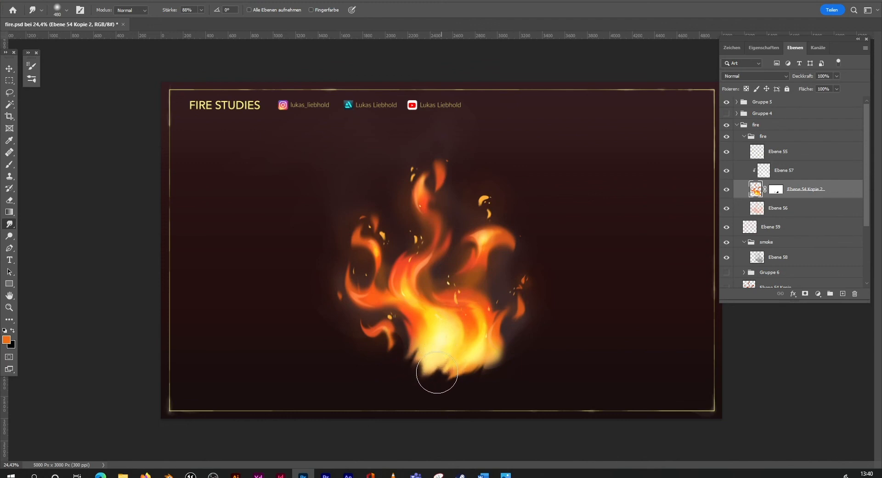
pyautogui.moveTo(436, 372)
pyautogui.mouseDown()
pyautogui.moveTo(414, 378)
pyautogui.moveTo(442, 365)
pyautogui.moveTo(428, 379)
pyautogui.moveTo(438, 362)
pyautogui.moveTo(420, 381)
pyautogui.moveTo(467, 368)
pyautogui.moveTo(435, 396)
pyautogui.moveTo(477, 372)
pyautogui.mouseUp()
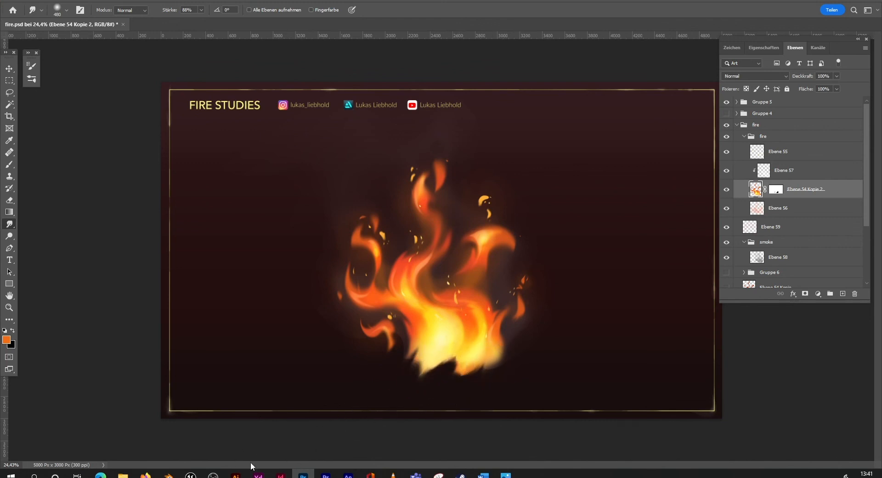
# Step: Add a new clipped layer directly above Ebene 57 and fill it with a dark colour sampled from the background
pyautogui.click(9, 307)
pyautogui.moveTo(515, 329)
pyautogui.mouseDown()
pyautogui.moveTo(499, 329)
pyautogui.moveTo(507, 329)
pyautogui.mouseUp()
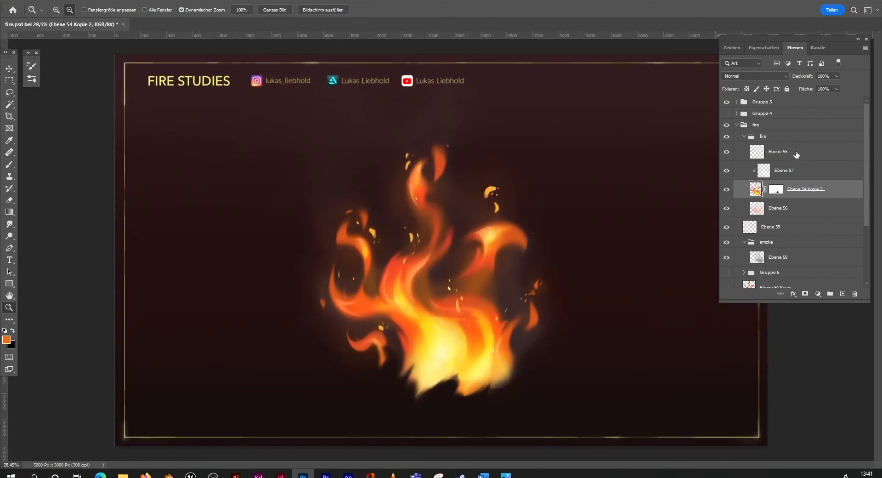
pyautogui.click(843, 293)
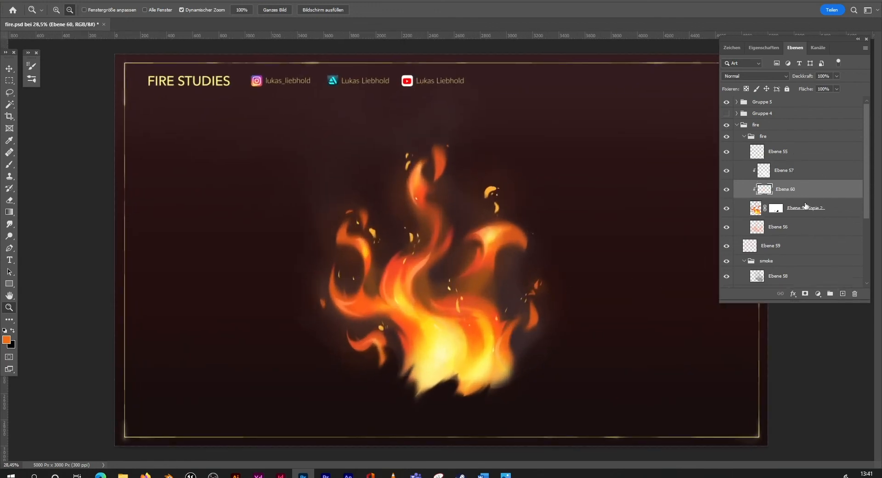
pyautogui.moveTo(781, 189); pyautogui.dragTo(758, 169)
pyautogui.click(10, 211)
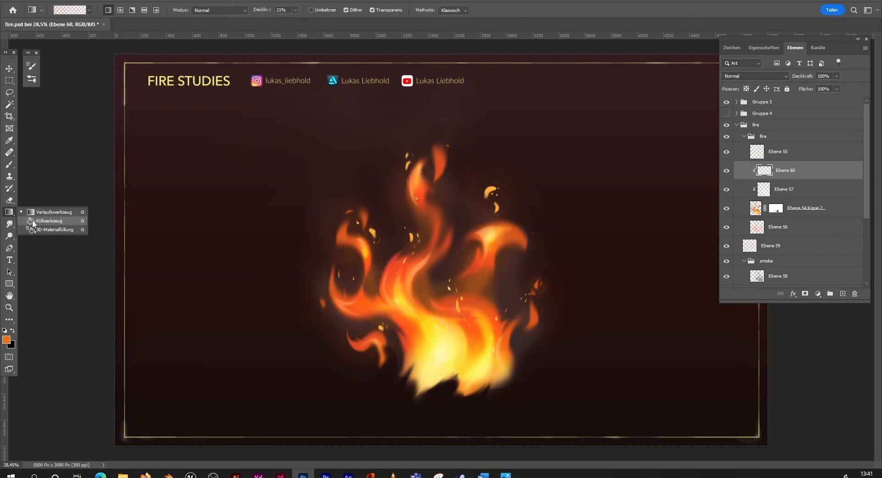
pyautogui.click(46, 221)
pyautogui.keyDown('alt'); pyautogui.click(206, 388); pyautogui.keyUp('alt')
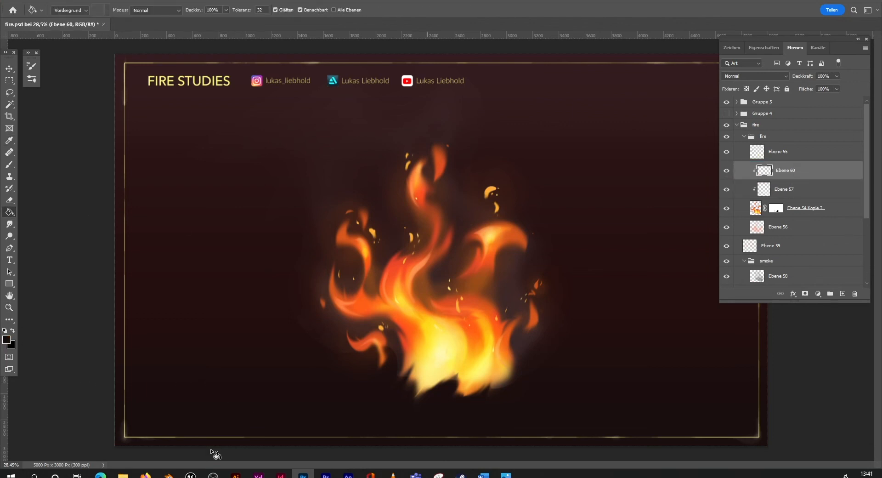
pyautogui.hotkey('alt', 'BackSpace')
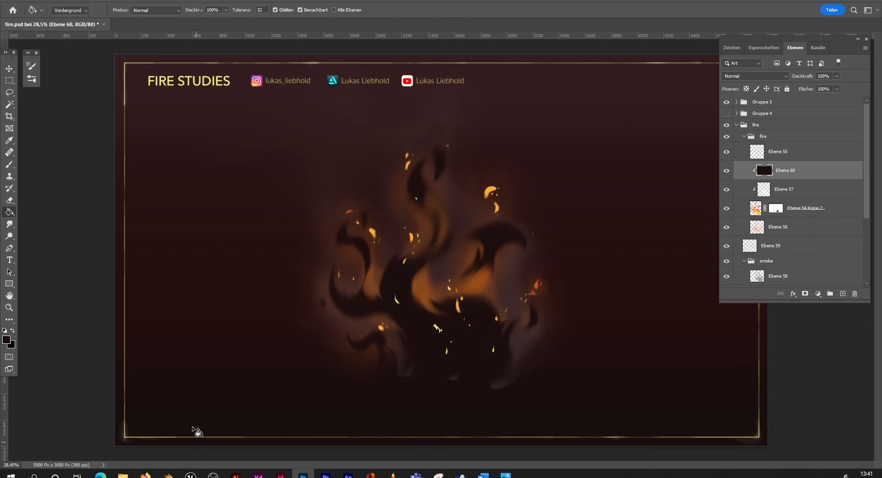
# Step: Add monochromatic, uniformly distributed noise of 193.1% to the dark clipped layer
pyautogui.click(154, 7)
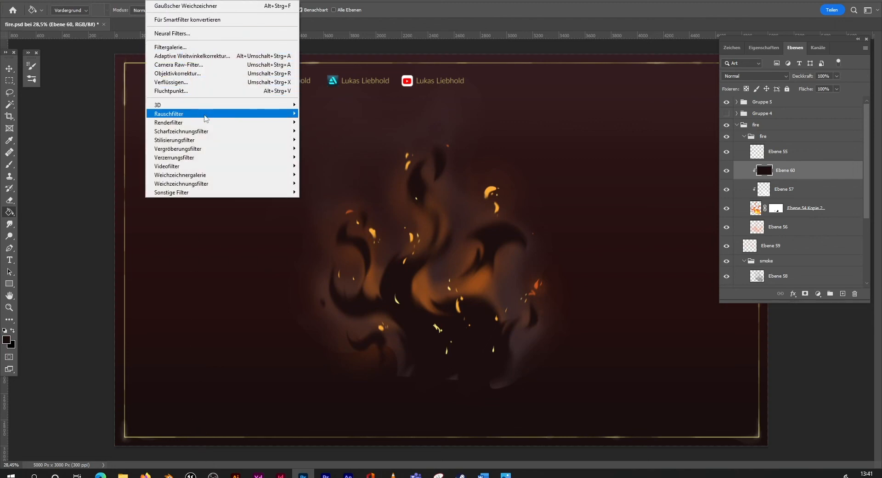
pyautogui.moveTo(200, 116)
pyautogui.click(108, 130)
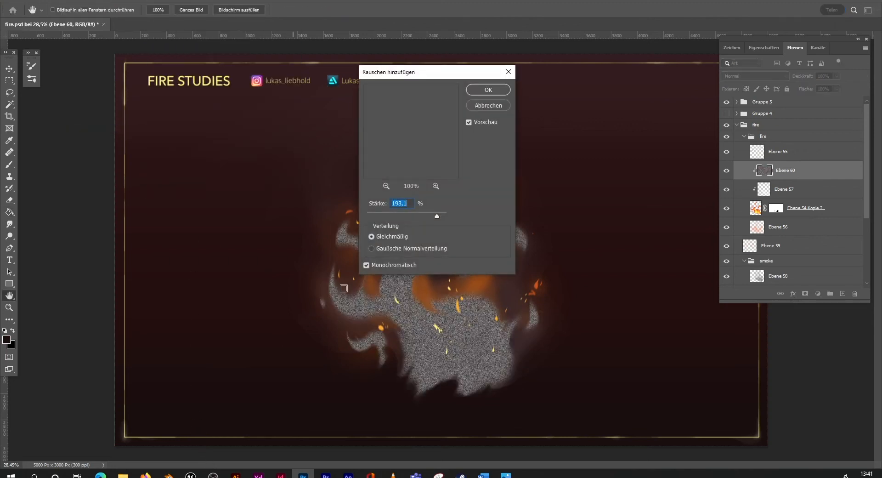
pyautogui.click(483, 90)
# Step: Select the noise area around the flame and scale it up to about 198% so the grain becomes coarser
pyautogui.press('m')
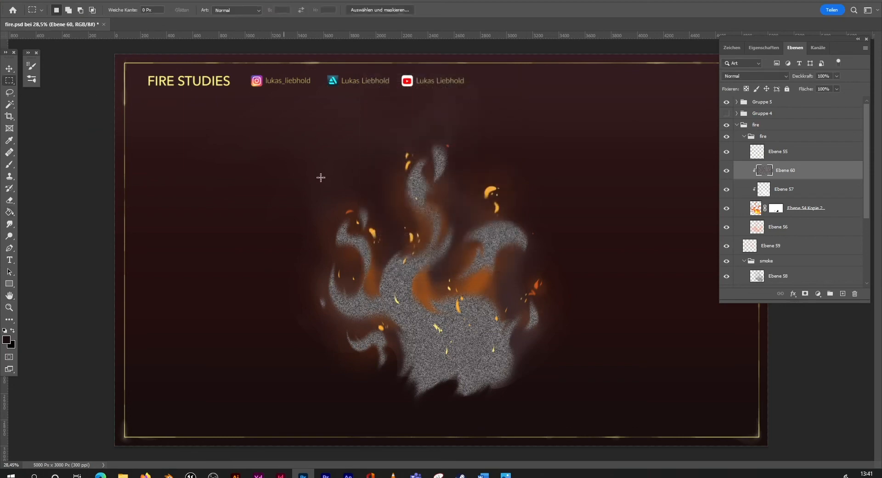
pyautogui.moveTo(276, 122)
pyautogui.mouseDown()
pyautogui.moveTo(569, 356)
pyautogui.moveTo(610, 428)
pyautogui.mouseUp()
pyautogui.click(9, 69)
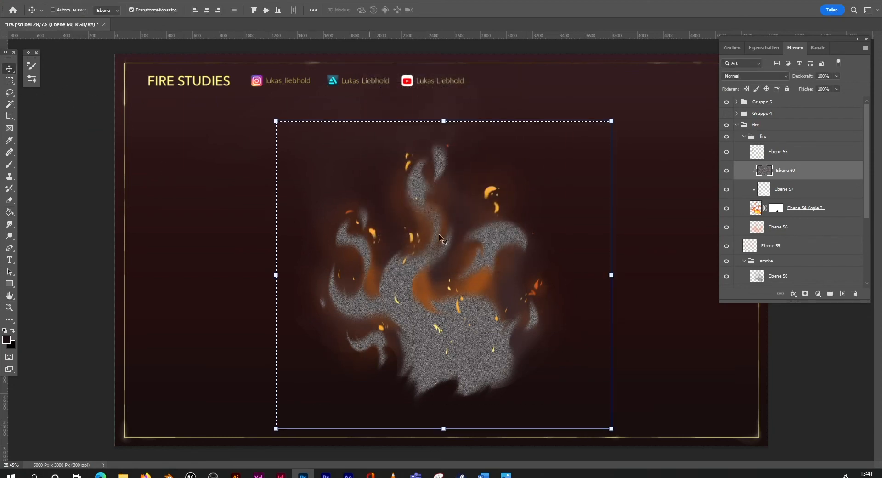
pyautogui.moveTo(612, 123); pyautogui.dragTo(765, 40)
pyautogui.moveTo(633, 265); pyautogui.dragTo(370, 362)
pyautogui.moveTo(501, 302); pyautogui.dragTo(675, 303)
pyautogui.moveTo(571, 362); pyautogui.dragTo(652, 324)
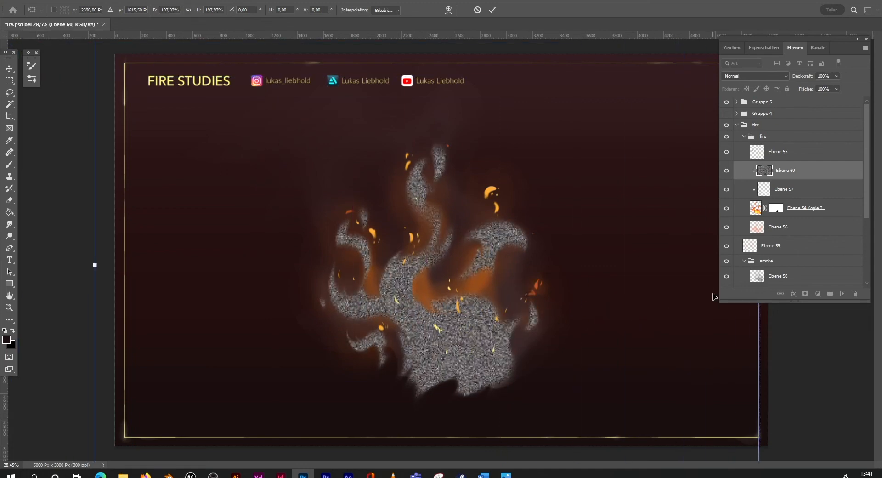
pyautogui.press('Return')
# Step: Set the noise layer's blend mode to Weiches Licht
pyautogui.click(9, 92)
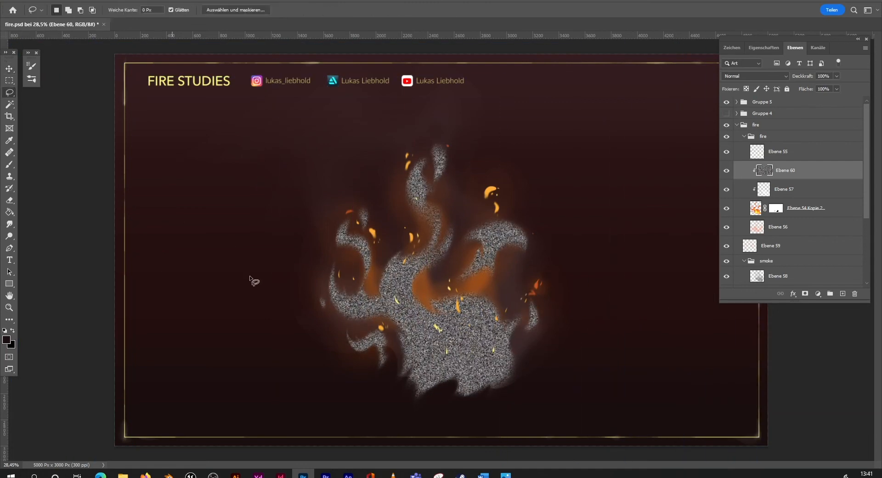
pyautogui.click(779, 76)
pyautogui.click(762, 196)
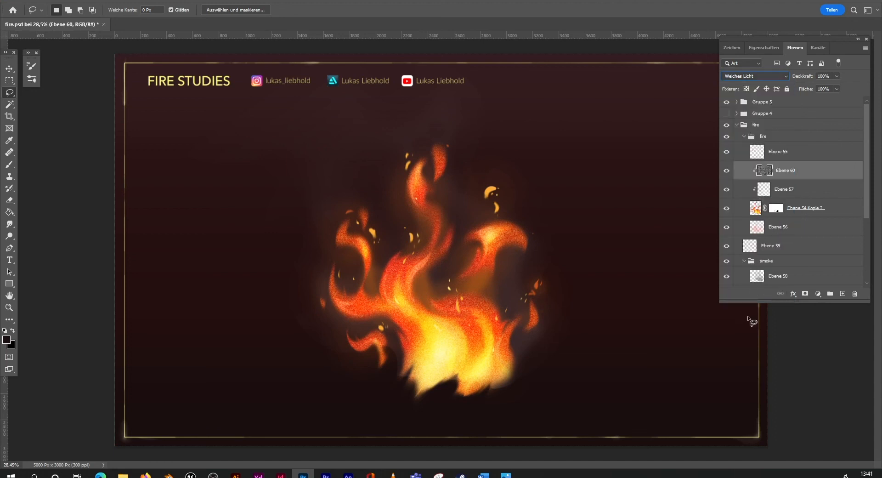
pyautogui.click(776, 77)
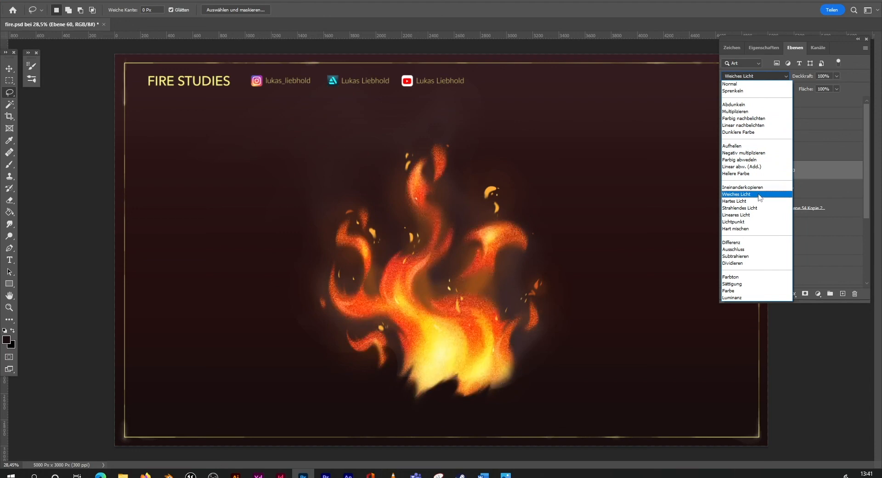
pyautogui.click(760, 197)
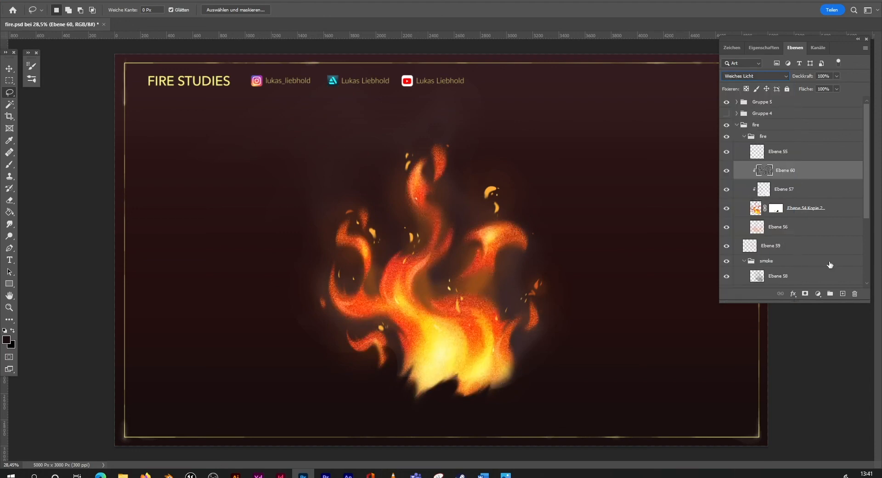
# Step: Add a layer mask to the noise layer and fill the mask with black
pyautogui.click(805, 294)
pyautogui.press('g')
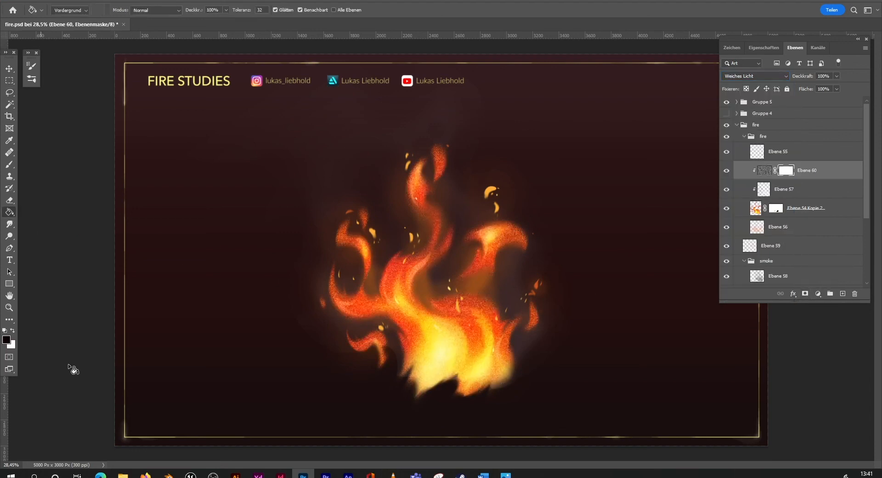
pyautogui.click(461, 329)
# Step: Paint white on the noise mask with a soft brush at 29% opacity to reveal grain in parts of the flames
pyautogui.press('b')
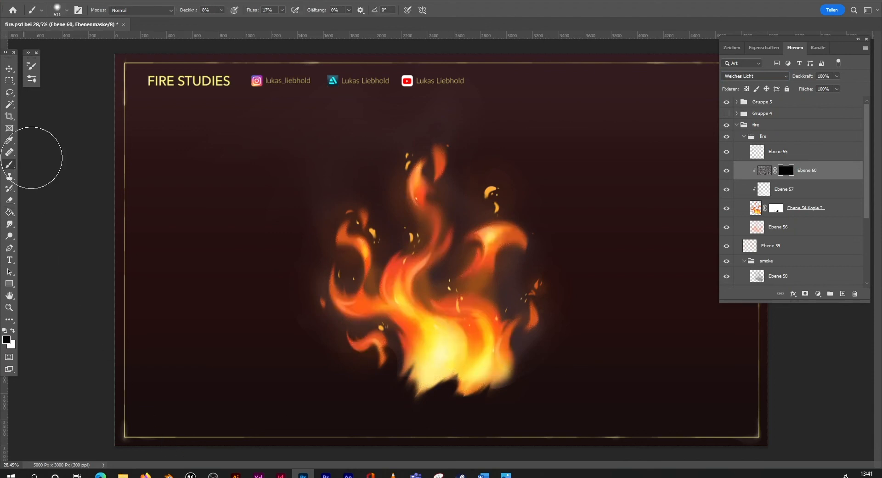
pyautogui.click(60, 10)
pyautogui.click(221, 10)
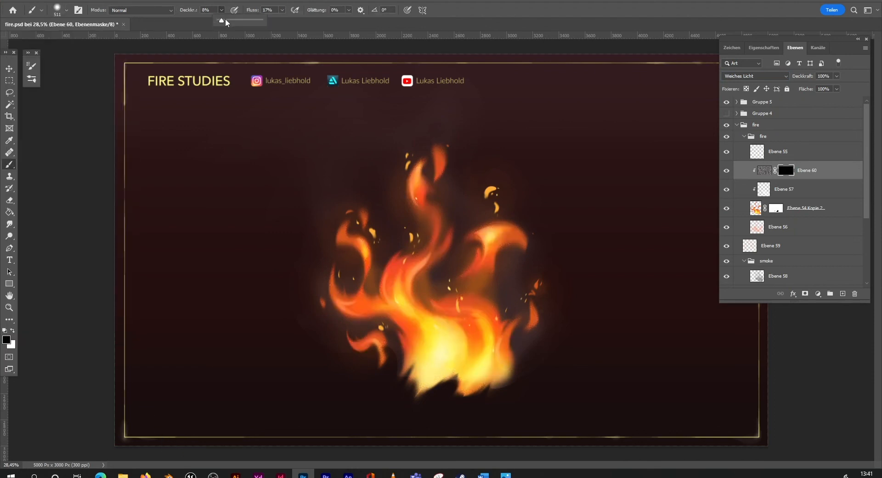
pyautogui.press('x')
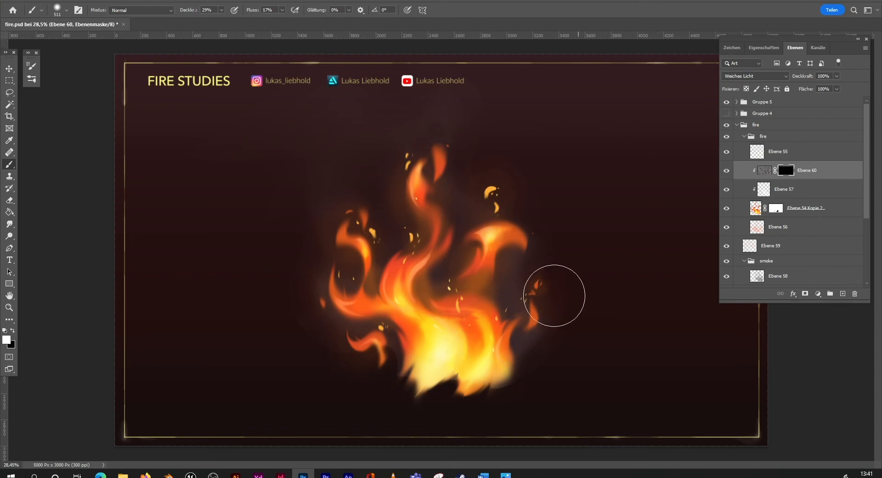
pyautogui.click(8, 307)
pyautogui.moveTo(463, 364); pyautogui.dragTo(507, 342)
pyautogui.click(9, 165)
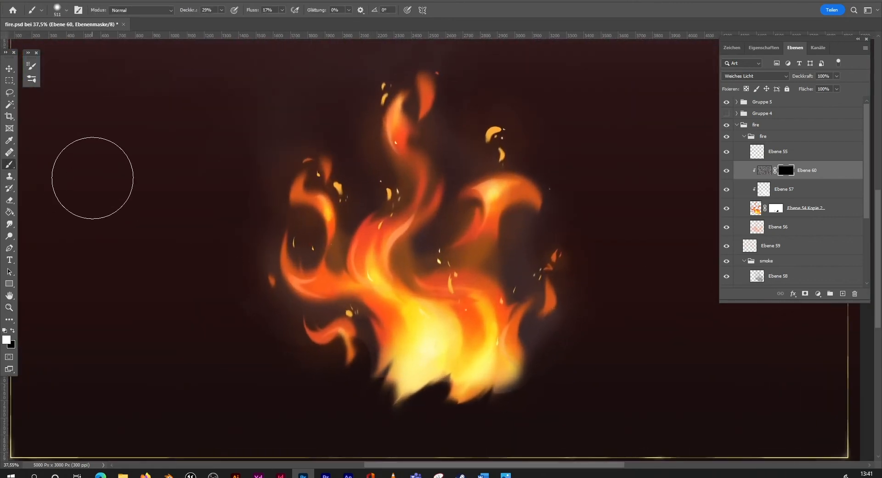
pyautogui.moveTo(474, 323)
pyautogui.mouseDown()
pyautogui.moveTo(529, 233)
pyautogui.moveTo(396, 322)
pyautogui.moveTo(408, 281)
pyautogui.mouseUp()
pyautogui.moveTo(409, 218)
pyautogui.mouseDown()
pyautogui.moveTo(421, 196)
pyautogui.moveTo(502, 187)
pyautogui.moveTo(478, 249)
pyautogui.moveTo(480, 199)
pyautogui.mouseUp()
pyautogui.moveTo(409, 138); pyautogui.dragTo(417, 120)
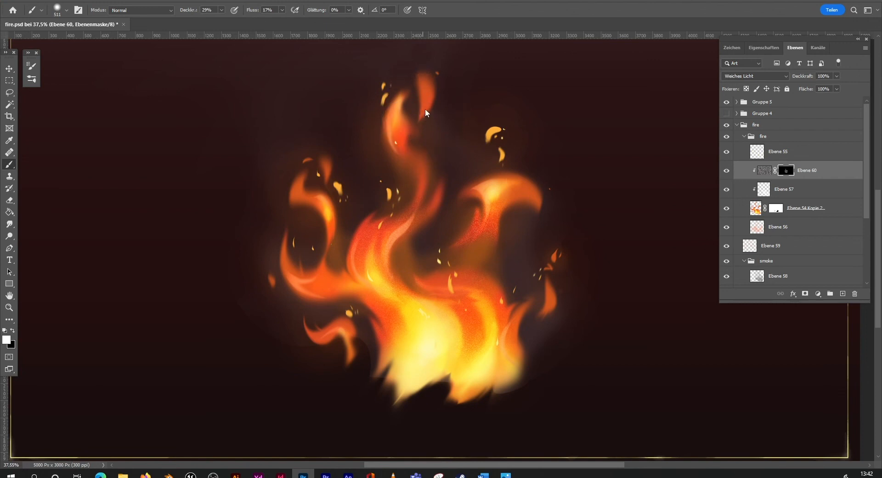
pyautogui.moveTo(319, 283)
pyautogui.mouseDown()
pyautogui.moveTo(482, 286)
pyautogui.moveTo(392, 301)
pyautogui.moveTo(554, 271)
pyautogui.moveTo(489, 317)
pyautogui.moveTo(487, 290)
pyautogui.moveTo(397, 228)
pyautogui.moveTo(445, 168)
pyautogui.mouseUp()
# Step: Create a new clipped layer between Ebene 57 and the noise layer and set its blend mode to Farbe
pyautogui.click(10, 307)
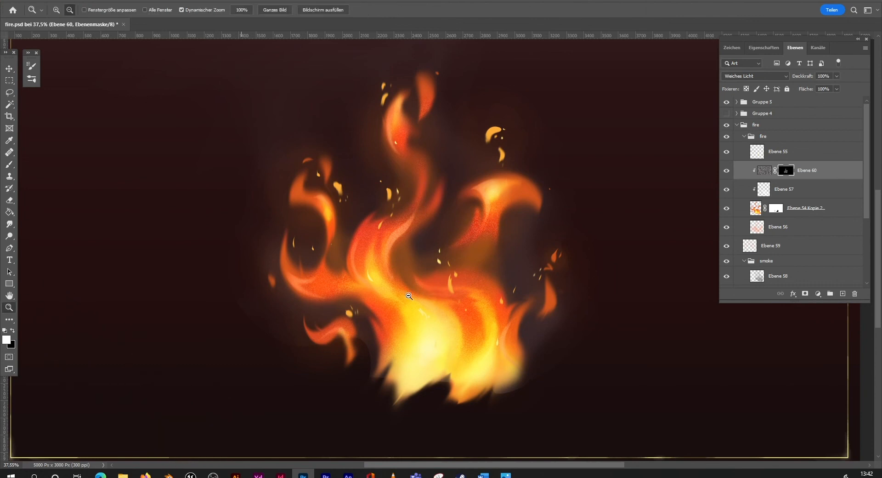
pyautogui.moveTo(510, 312)
pyautogui.mouseDown()
pyautogui.moveTo(467, 333)
pyautogui.moveTo(492, 279)
pyautogui.moveTo(502, 278)
pyautogui.mouseUp()
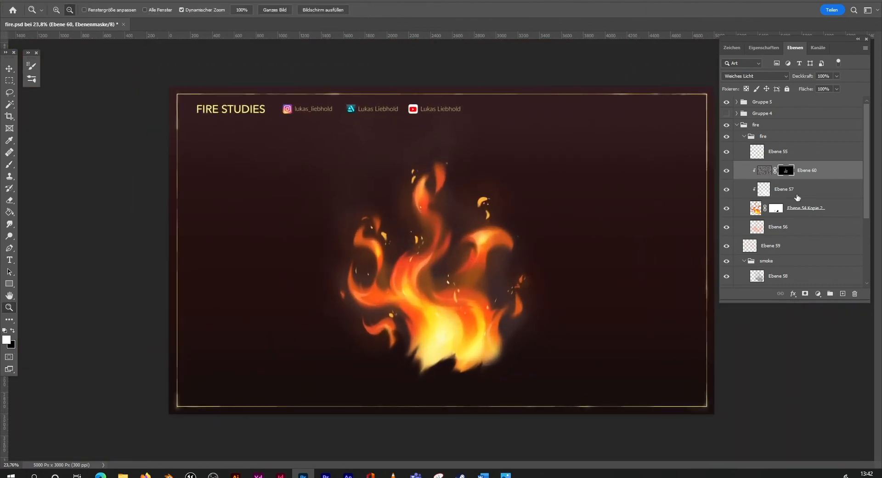
pyautogui.click(802, 196)
pyautogui.click(842, 293)
pyautogui.click(754, 75)
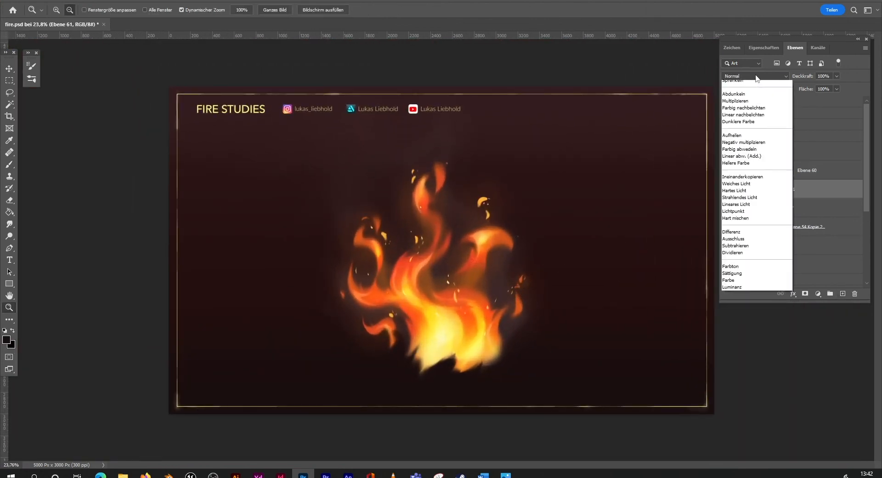
pyautogui.click(743, 291)
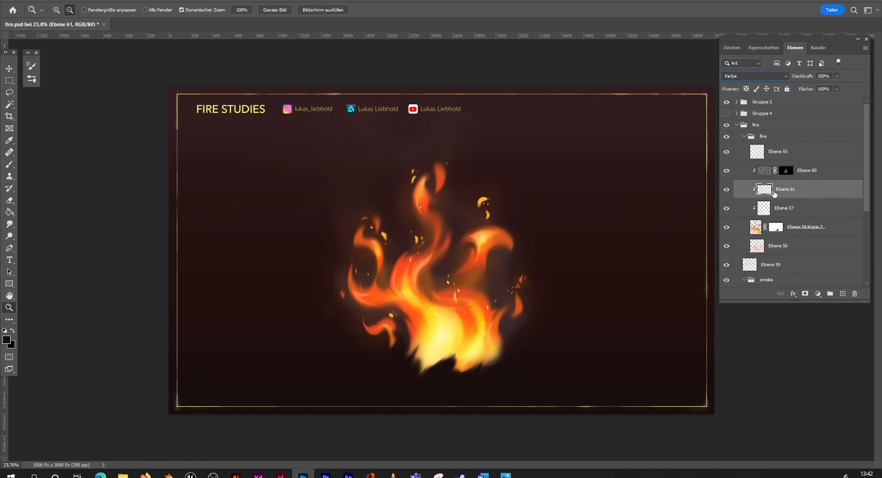
# Step: Set the foreground colour to the muted magenta a94e90
pyautogui.press('i')
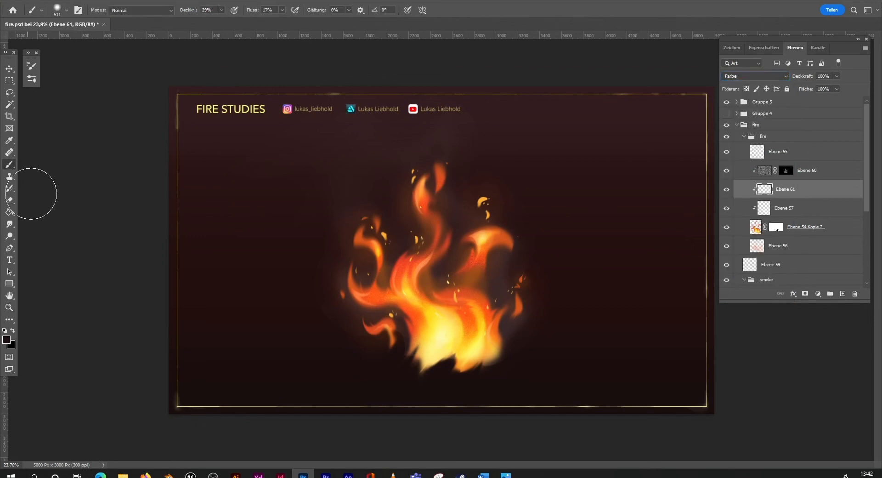
pyautogui.click(6, 339)
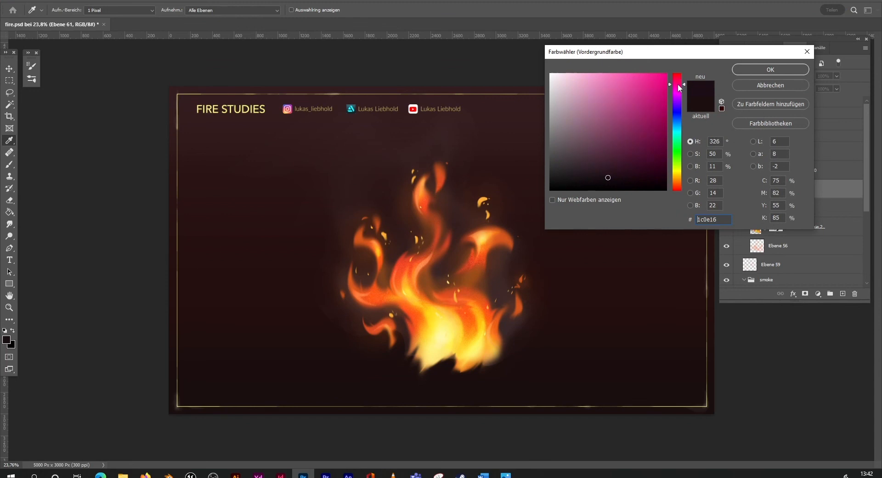
pyautogui.moveTo(679, 81); pyautogui.dragTo(677, 87)
pyautogui.moveTo(635, 123); pyautogui.dragTo(600, 126)
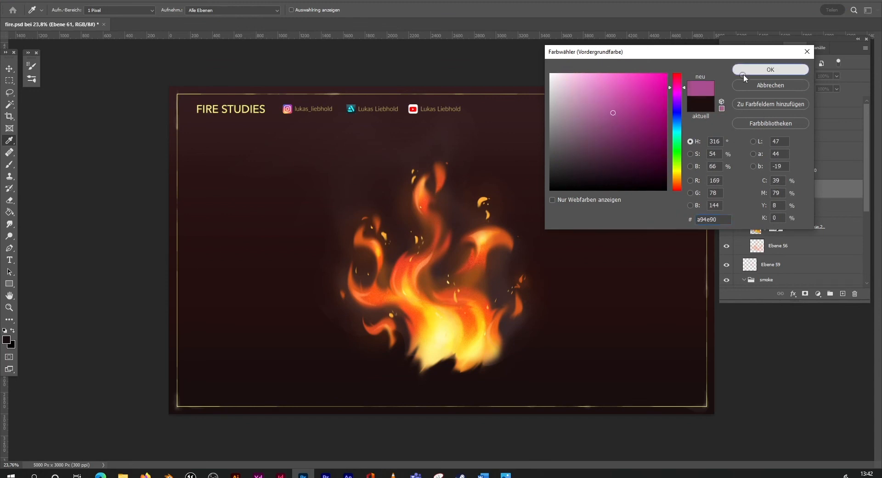
pyautogui.click(744, 70)
# Step: Adjust the soft brush's opacity and paint a magenta tint over the middle and outer flame areas on Ebene 61
pyautogui.press('b')
pyautogui.moveTo(421, 320); pyautogui.dragTo(417, 305)
pyautogui.click(221, 10)
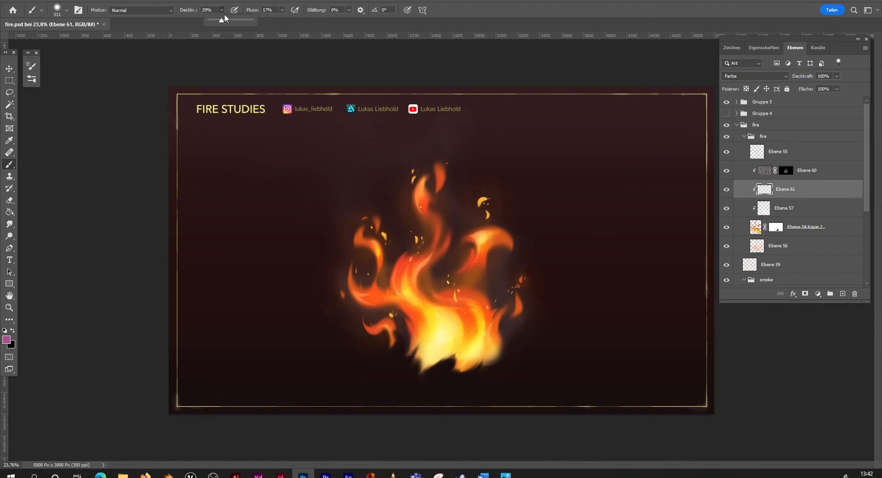
pyautogui.moveTo(421, 313)
pyautogui.mouseDown()
pyautogui.moveTo(424, 322)
pyautogui.moveTo(472, 266)
pyautogui.moveTo(408, 252)
pyautogui.moveTo(384, 293)
pyautogui.mouseUp()
pyautogui.moveTo(486, 323); pyautogui.dragTo(494, 315)
# Step: Reduce the opacity of the magenta tint layer Ebene 61 to 50% in its blending options
pyautogui.click(9, 308)
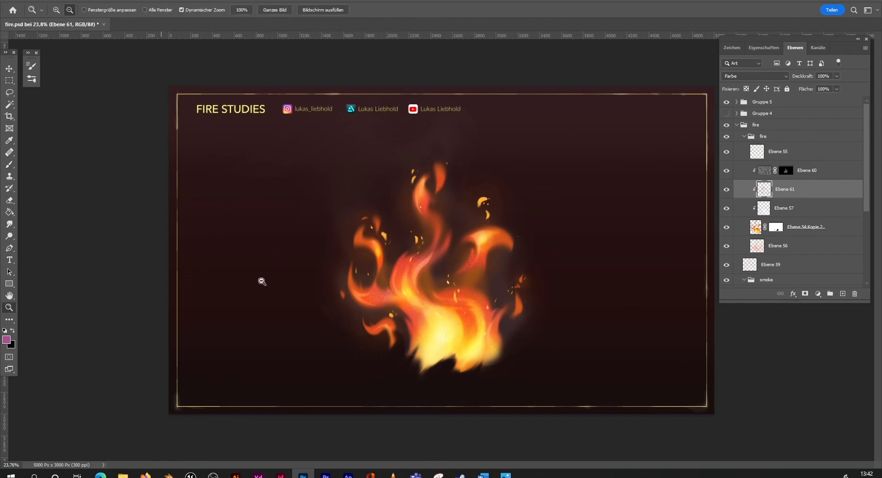
pyautogui.keyDown('alt'); pyautogui.click(505, 306); pyautogui.keyUp('alt')
pyautogui.click(505, 305)
pyautogui.click(506, 303)
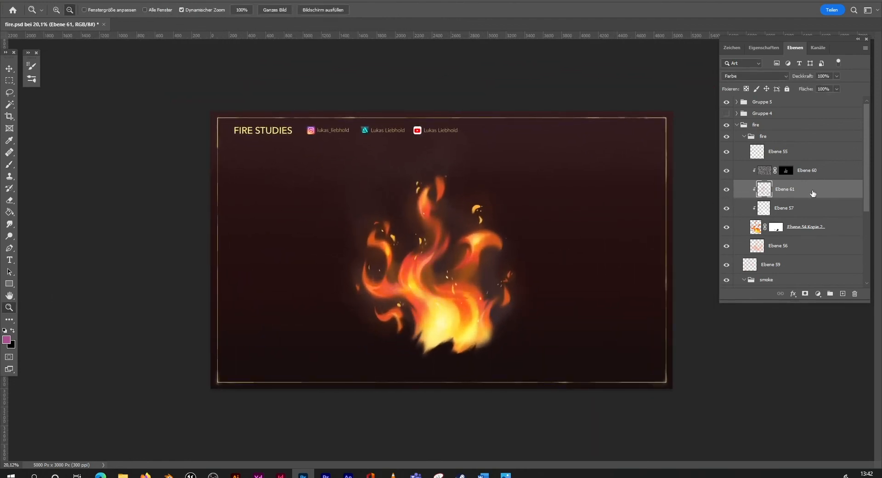
pyautogui.doubleClick(812, 193)
pyautogui.click(693, 187)
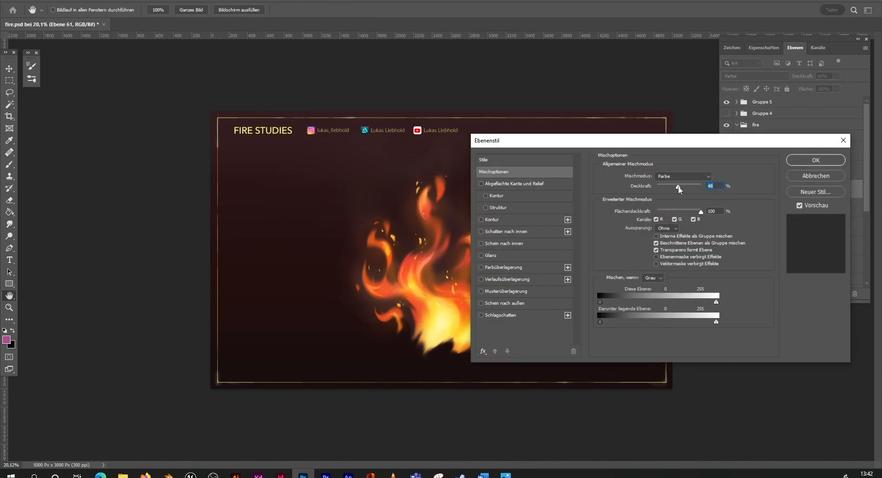
pyautogui.click(786, 160)
pyautogui.click(10, 307)
pyautogui.hotkey('ctrl', '+')
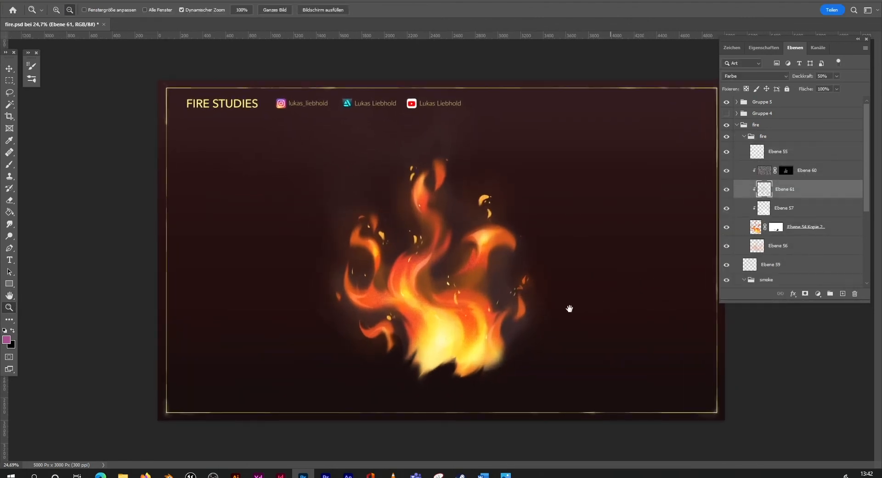
pyautogui.hotkey('ctrl', '-')
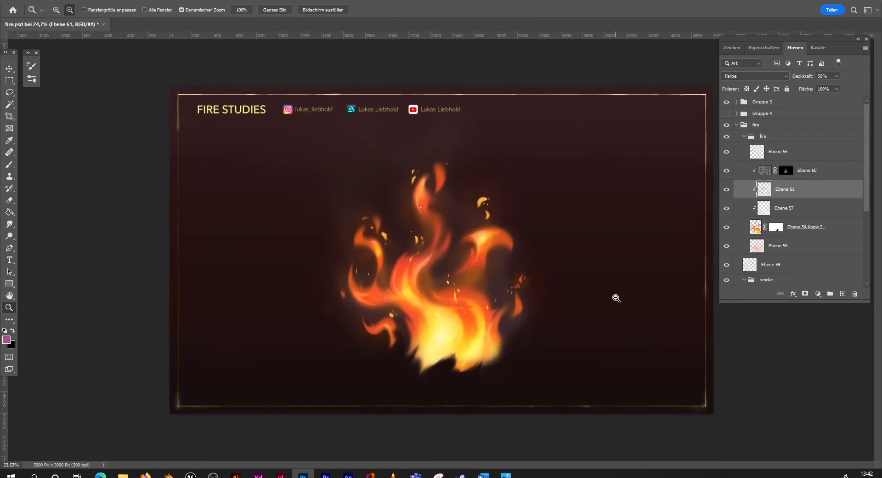